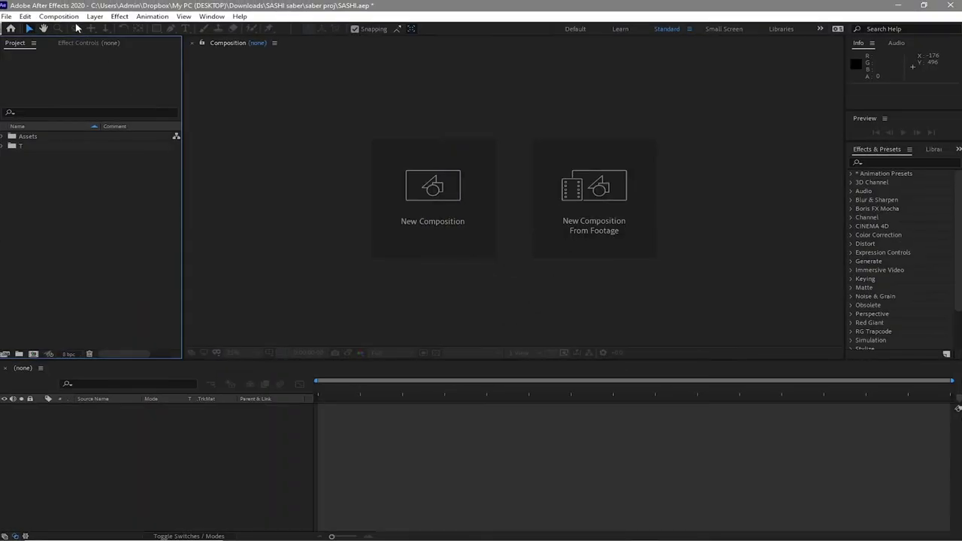
# Create a 1920 x 1080 composition named Text at 30 frames per second, 5 seconds long
pyautogui.click(59, 16)
pyautogui.click(75, 27)
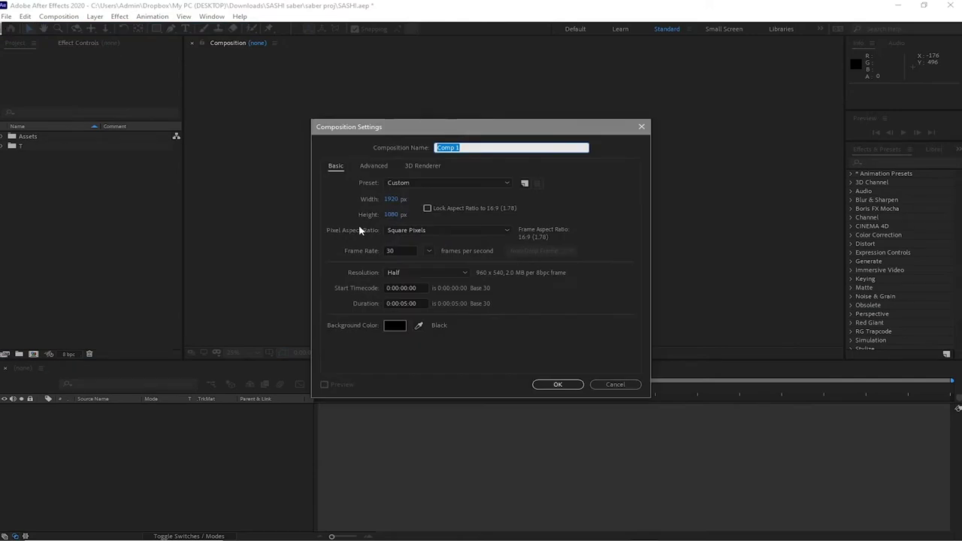
pyautogui.write('Text')
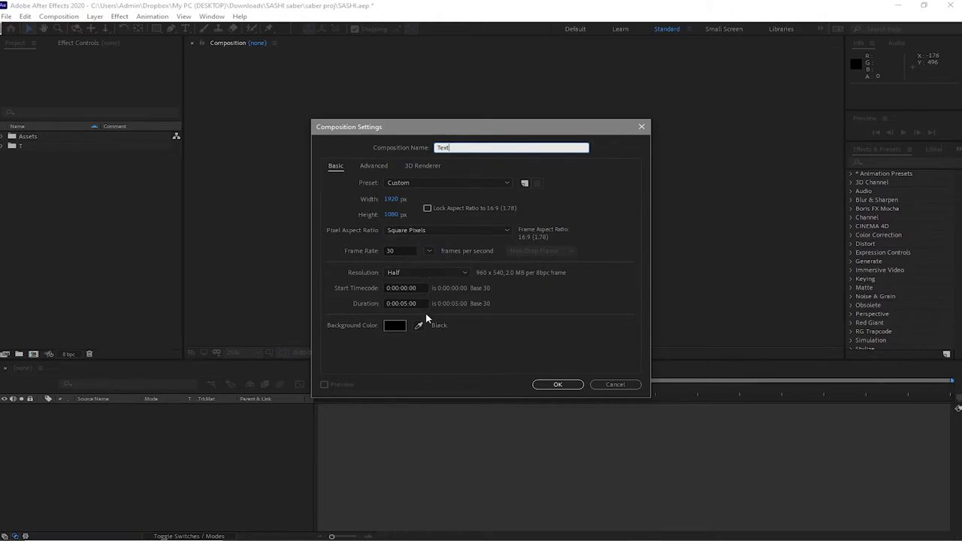
pyautogui.click(544, 384)
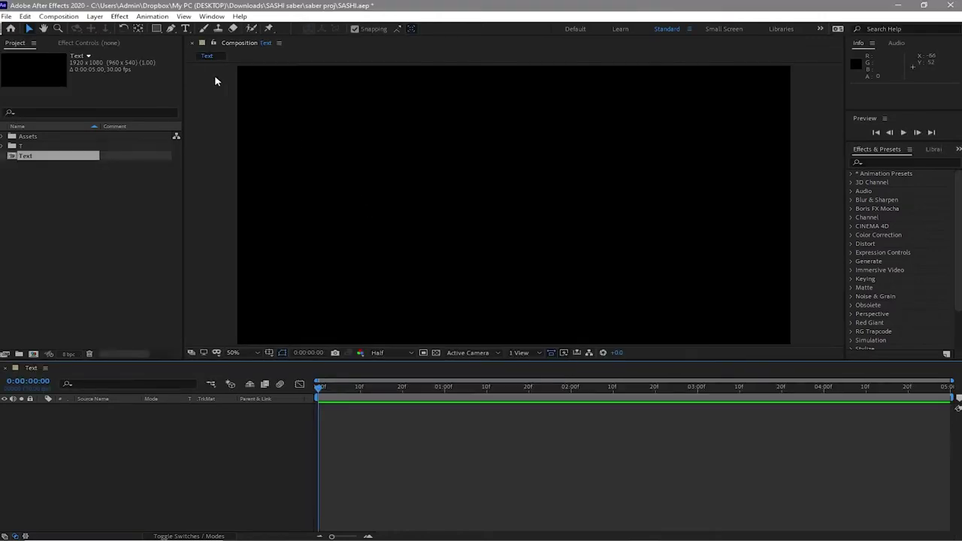
# Add a text layer reading "Snow" with "DOG" on a second line
pyautogui.click(185, 28)
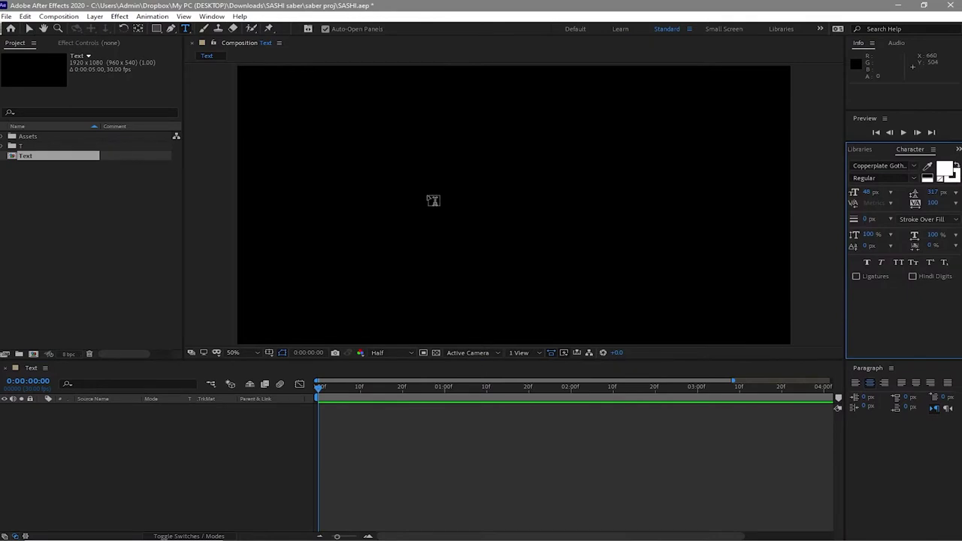
pyautogui.click(428, 194)
pyautogui.write('Sno')
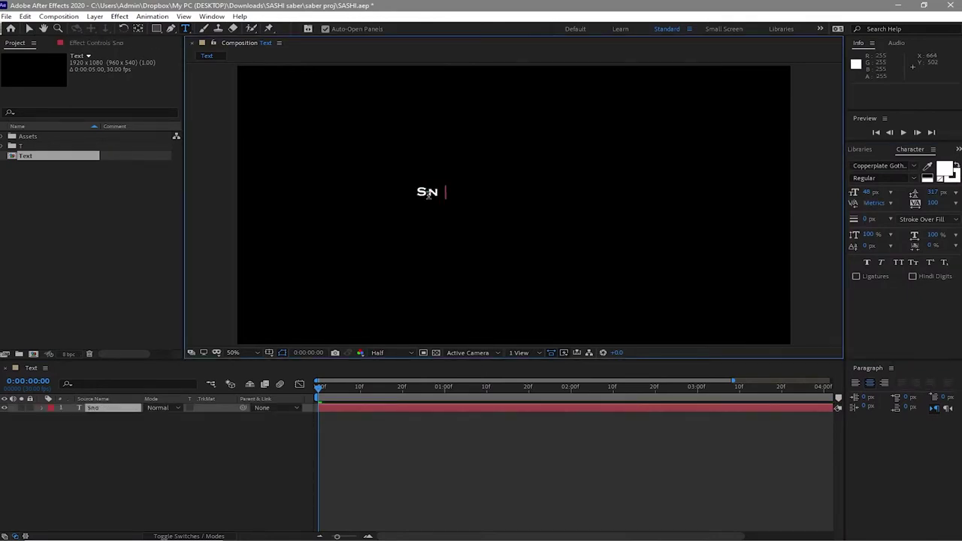
pyautogui.write('w DOG')
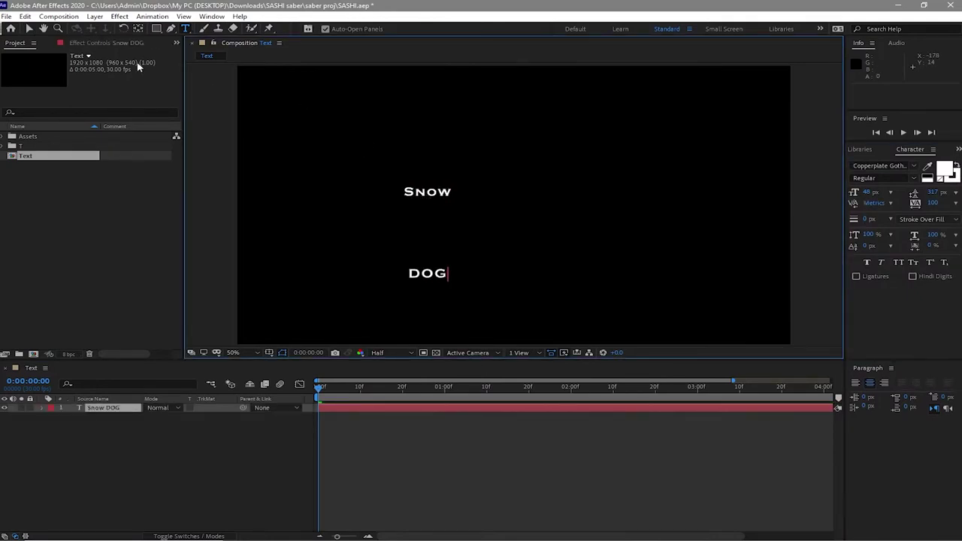
# Set the font size of the word DOG to 150 px
pyautogui.moveTo(407, 274); pyautogui.dragTo(455, 274)
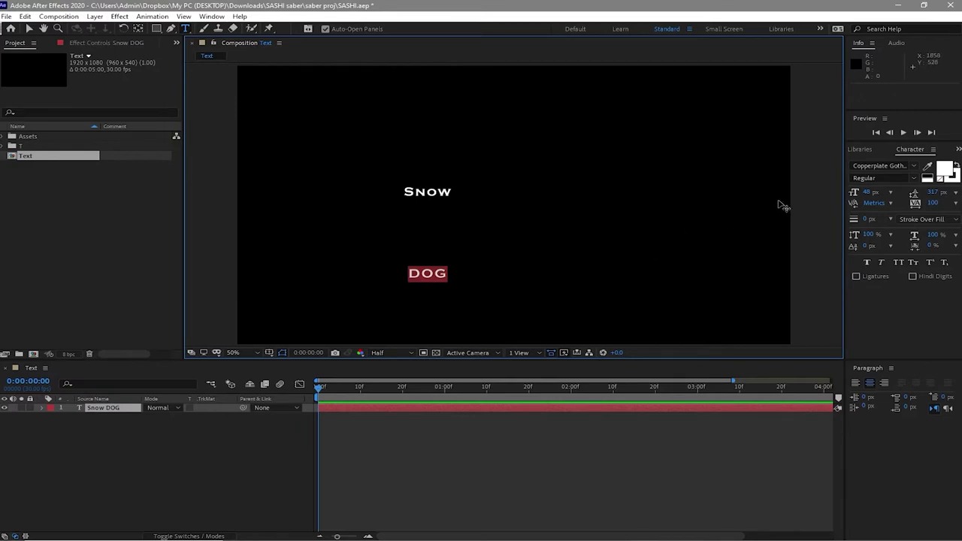
pyautogui.click(870, 194)
pyautogui.write('15')
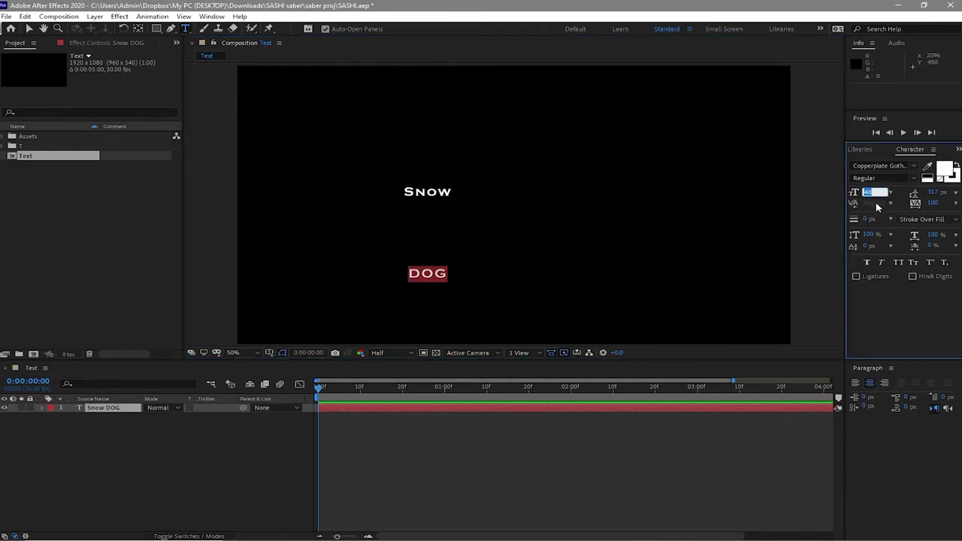
pyautogui.press('Return')
pyautogui.write('150')
pyautogui.press('Return')
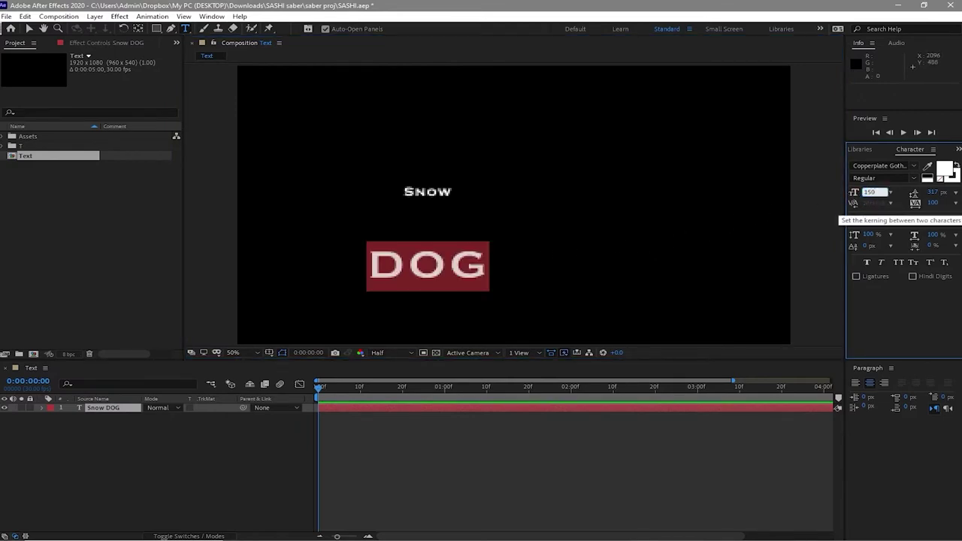
# Set the vertical scale of the word DOG to 250% and finish editing the text
pyautogui.click(869, 238)
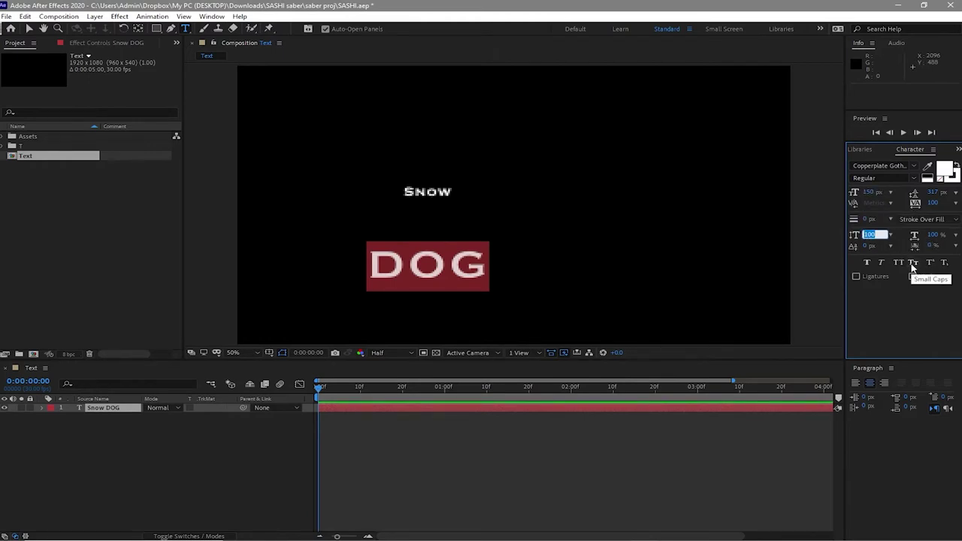
pyautogui.write('259')
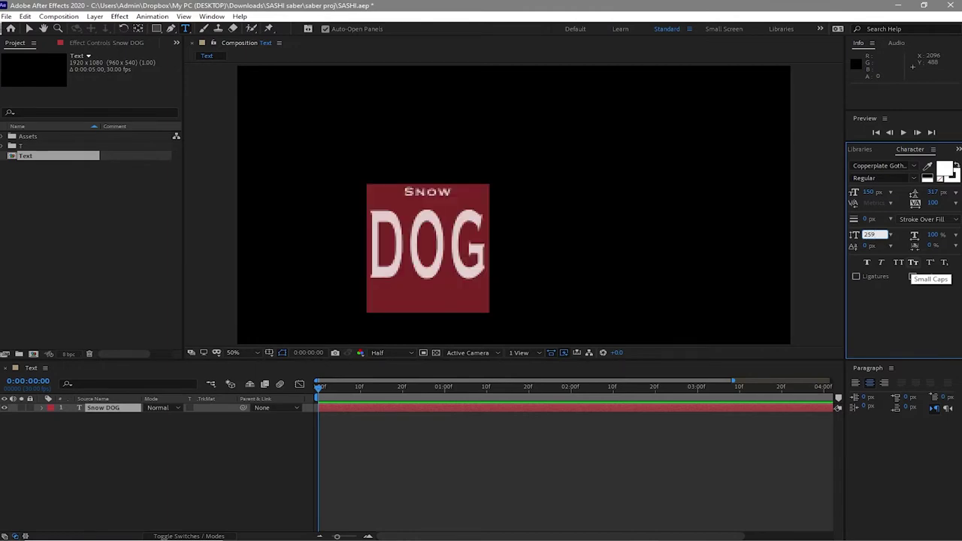
pyautogui.press('BackSpace')
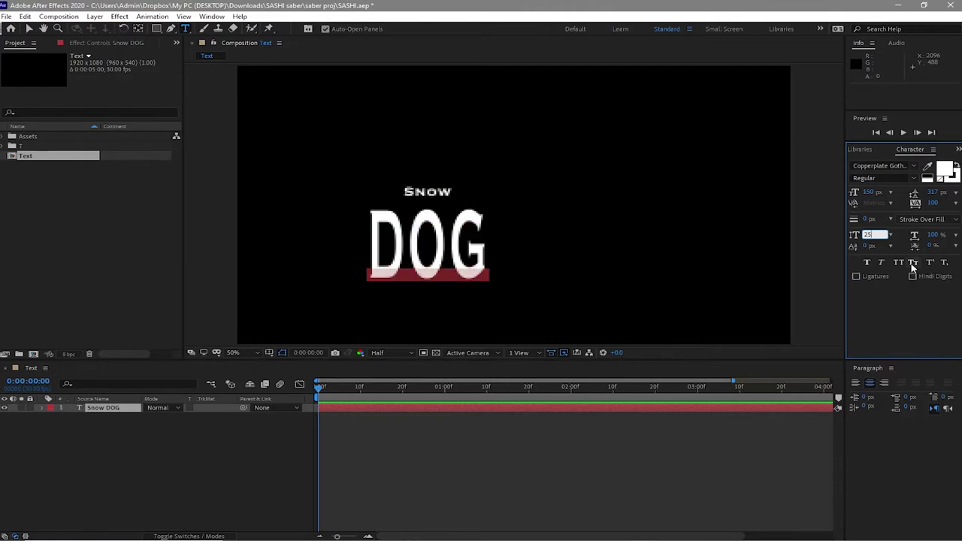
pyautogui.write('0')
pyautogui.press('Return')
pyautogui.press('capslock')
pyautogui.press('v')
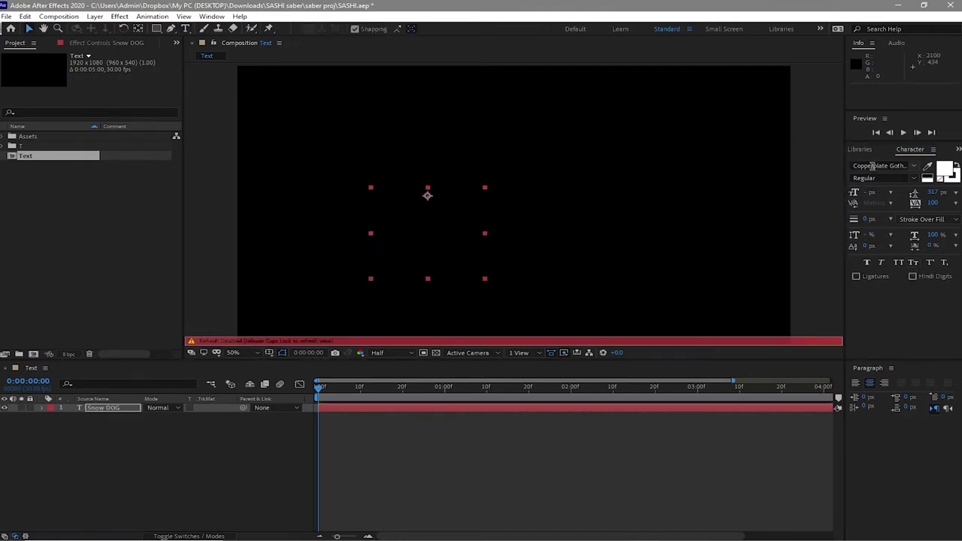
pyautogui.press('capslock')
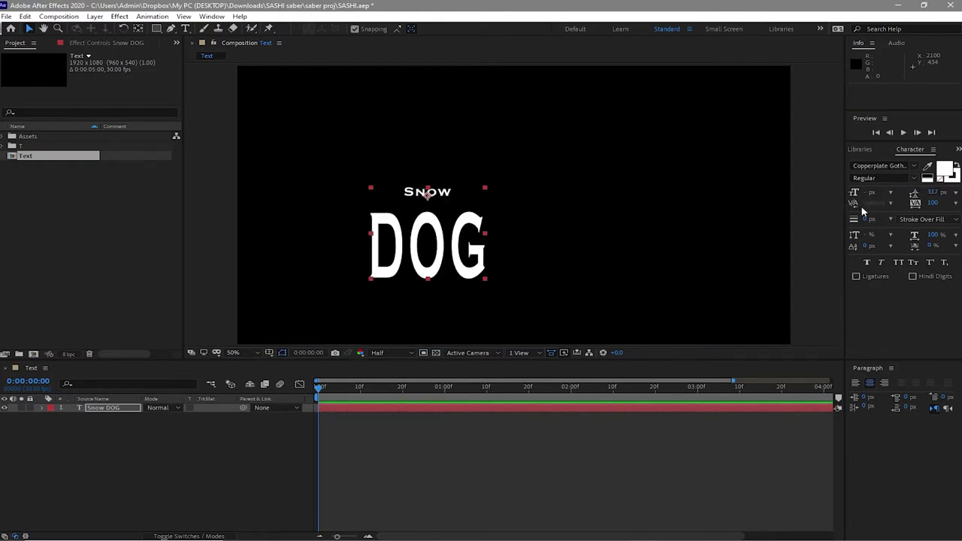
# Show the Align controls and center the text layer horizontally and vertically in the composition
pyautogui.click(211, 15)
pyautogui.click(248, 86)
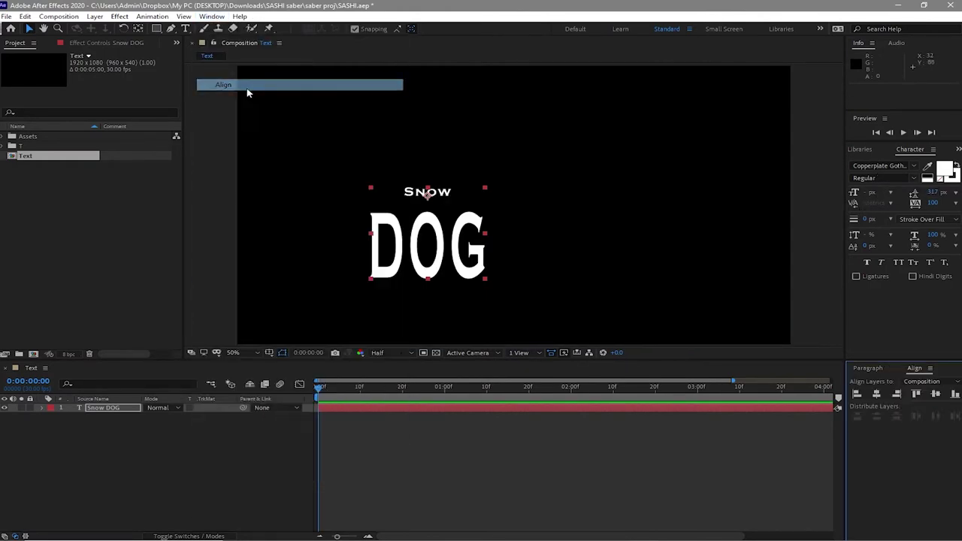
pyautogui.click(877, 394)
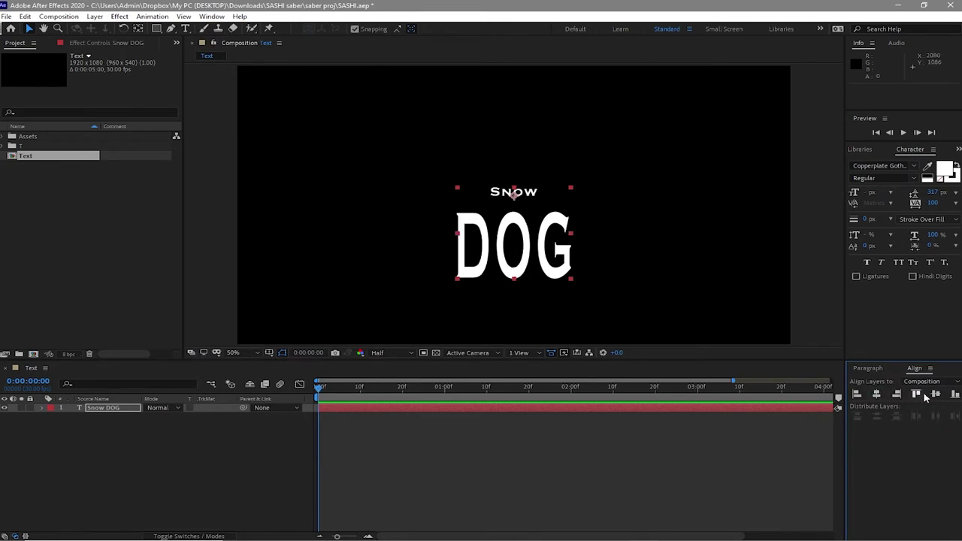
pyautogui.click(936, 394)
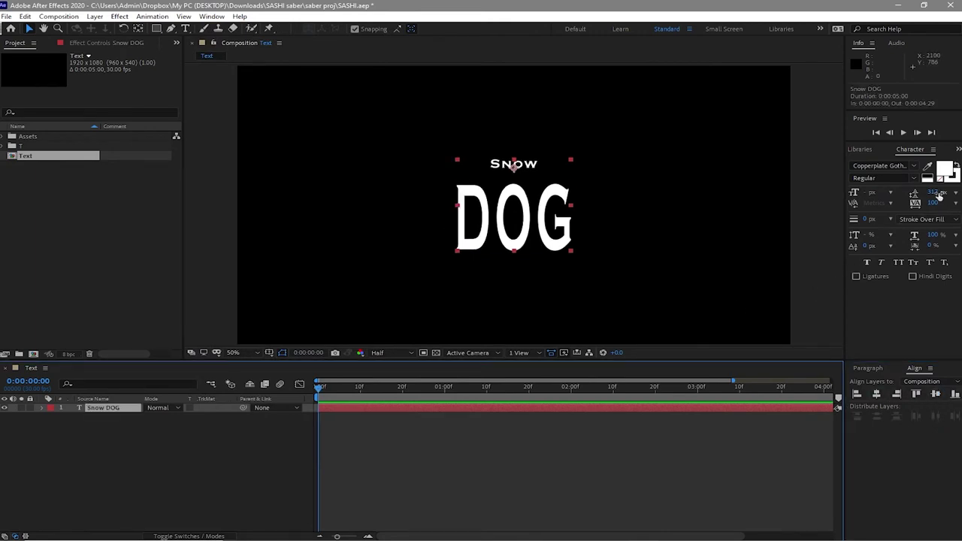
# Reduce the text's leading to 291 px and recenter the layer in the composition both ways
pyautogui.moveTo(933, 193); pyautogui.dragTo(917, 193)
pyautogui.click(877, 394)
pyautogui.click(936, 394)
# Set the current time to 0:00:01:00 and make the Snow DOG text layer 3D
pyautogui.moveTo(360, 392); pyautogui.dragTo(443, 396)
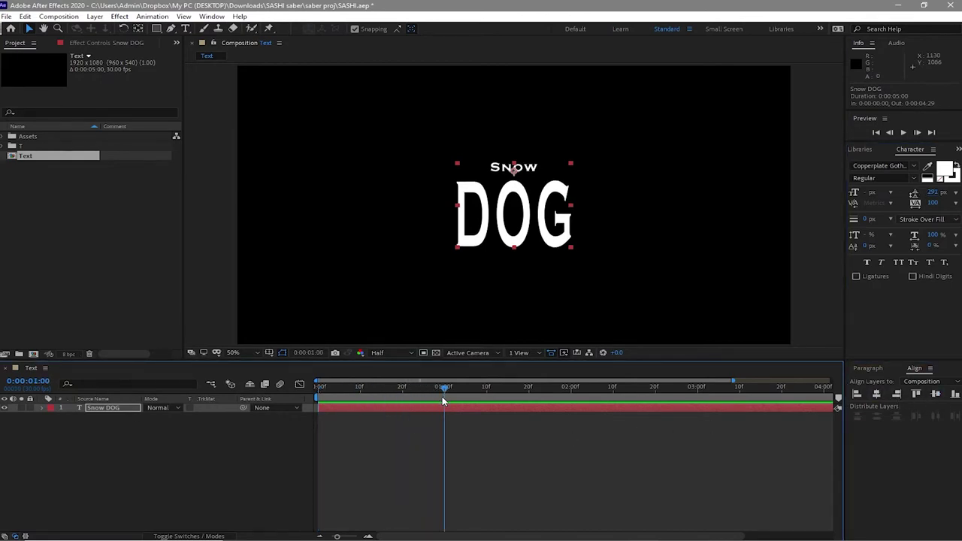
pyautogui.press('p')
pyautogui.click(193, 535)
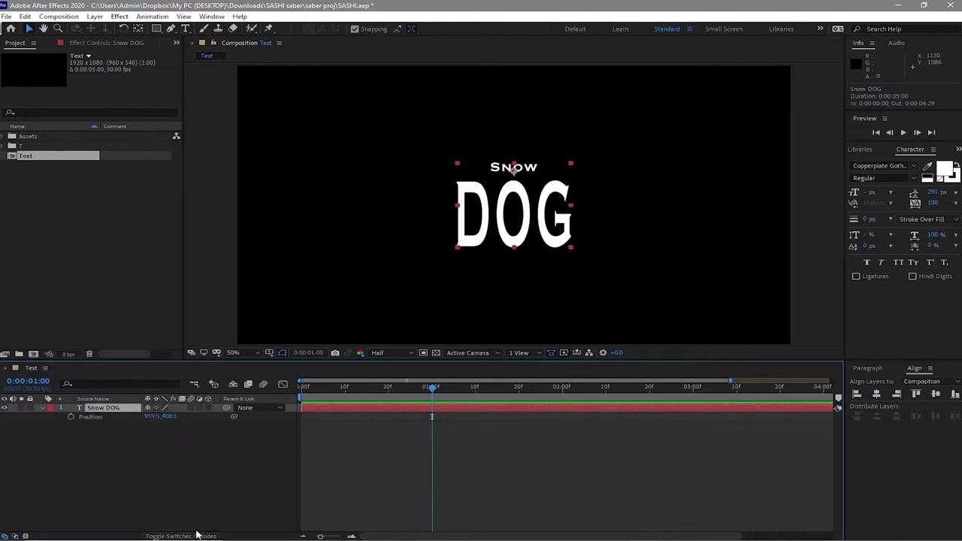
pyautogui.click(208, 408)
pyautogui.click(42, 408)
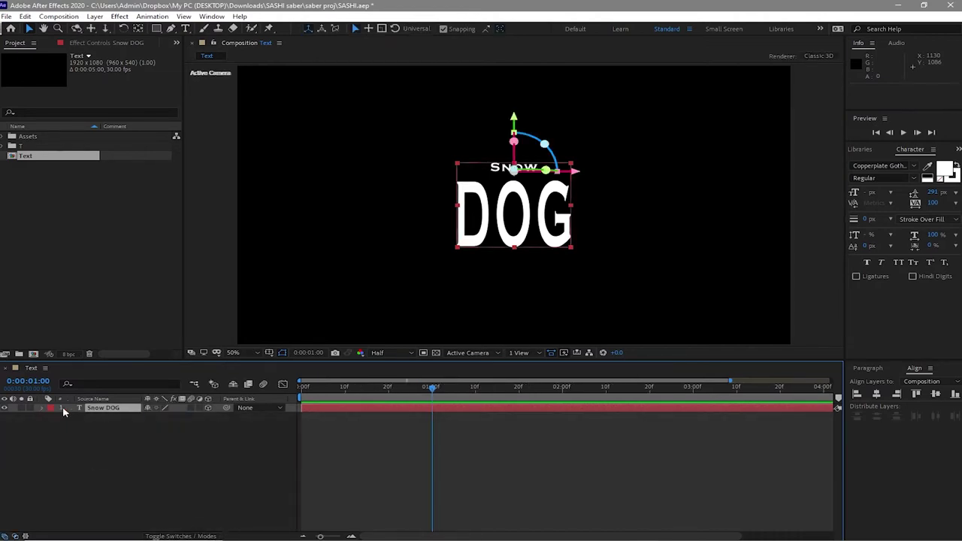
# Add a Position keyframe to the Snow DOG layer at 1 second
pyautogui.click(105, 412)
pyautogui.press('p')
pyautogui.click(71, 416)
# Set the text layer's Z position to -2800 at the start of the composition
pyautogui.click(436, 388)
pyautogui.moveTo(437, 389); pyautogui.dragTo(274, 397)
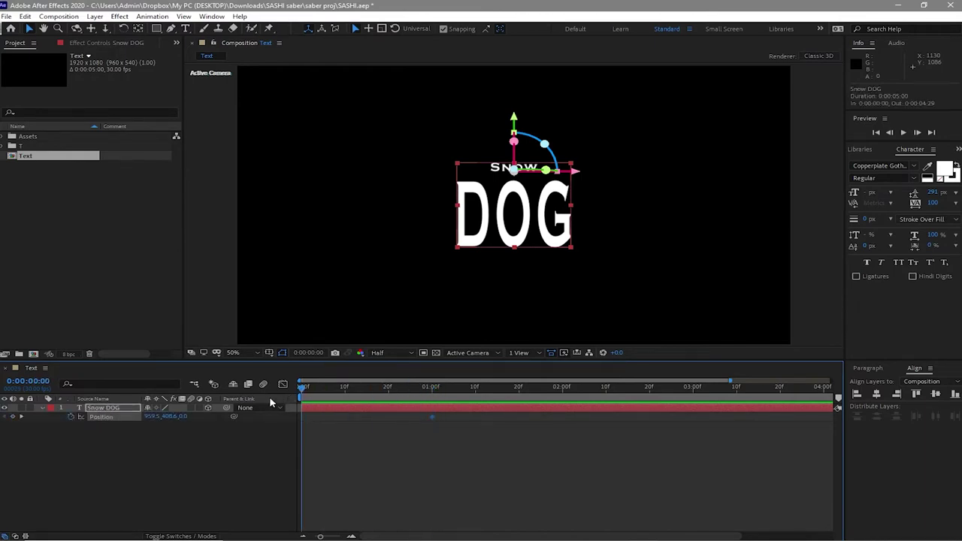
pyautogui.click(184, 416)
pyautogui.write('2800')
pyautogui.write('-')
pyautogui.click(281, 435)
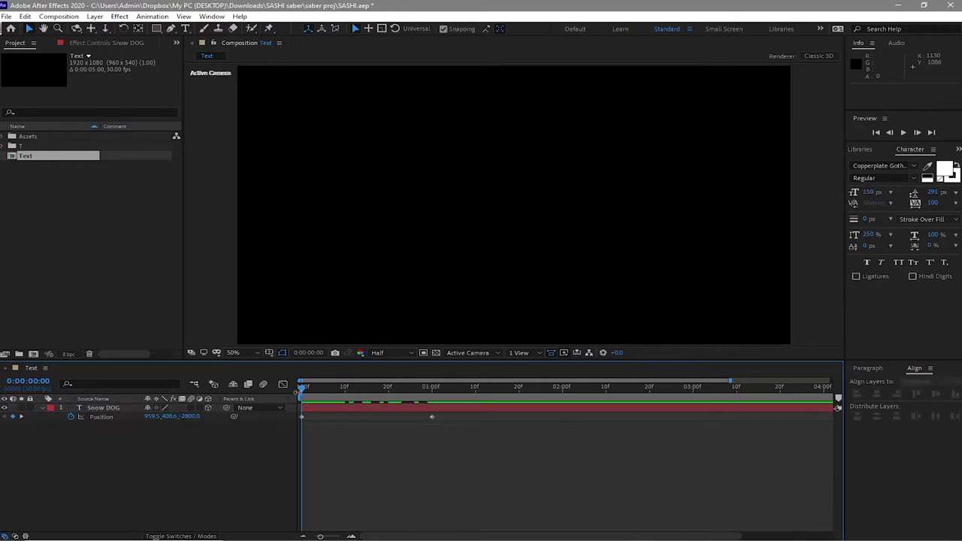
# Set the text layer's Z position to 480 at 2 seconds
pyautogui.moveTo(303, 395); pyautogui.dragTo(565, 399)
pyautogui.rightClick(185, 418)
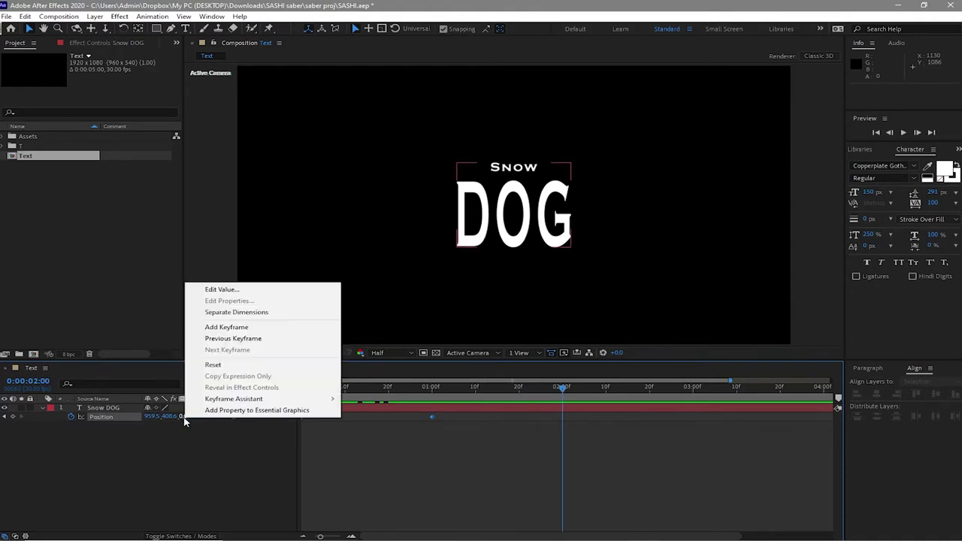
pyautogui.click(185, 418)
pyautogui.click(184, 416)
pyautogui.write('480')
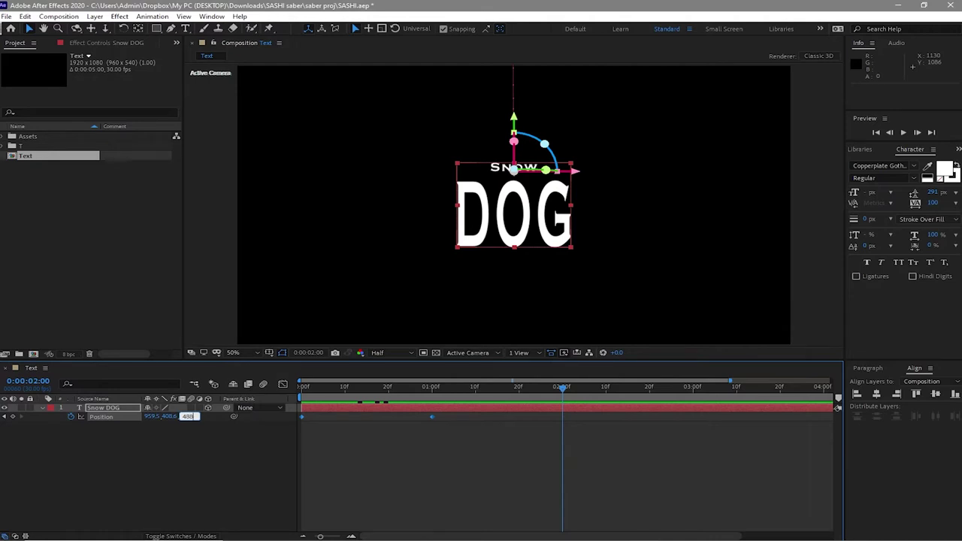
pyautogui.write('88')
pyautogui.press('Return')
# Pre-compose the Snow DOG layer as Type 001, moving all attributes into the new composition
pyautogui.click(43, 408)
pyautogui.rightClick(106, 409)
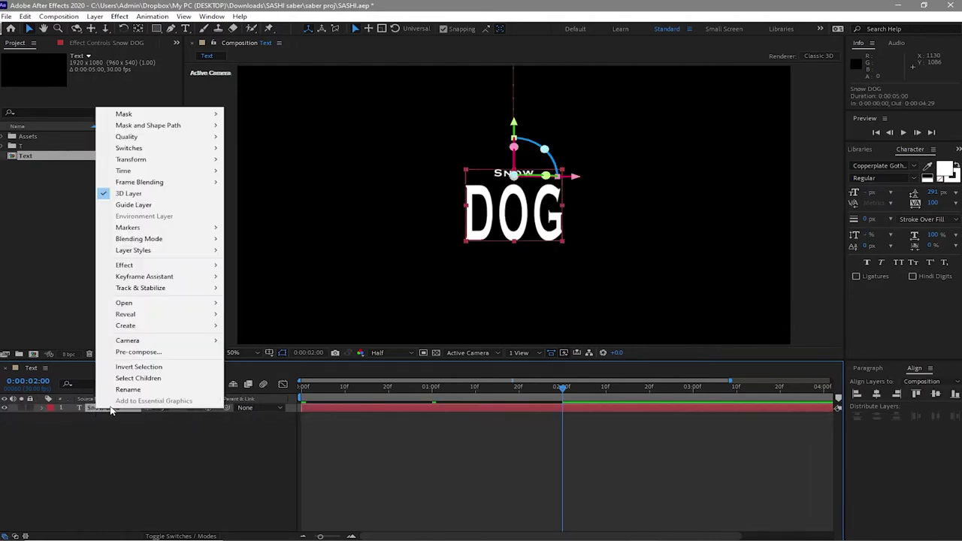
pyautogui.click(130, 352)
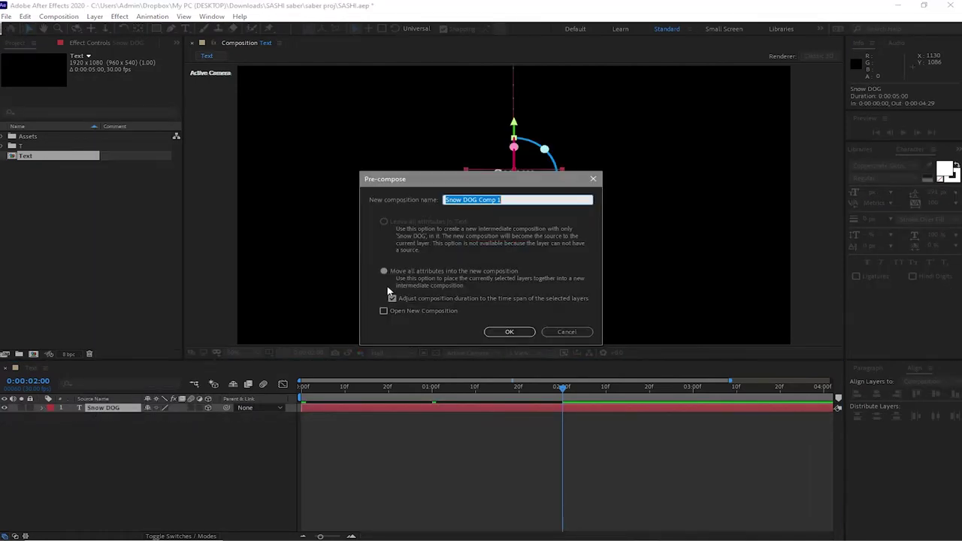
pyautogui.write('Ty')
pyautogui.click(507, 332)
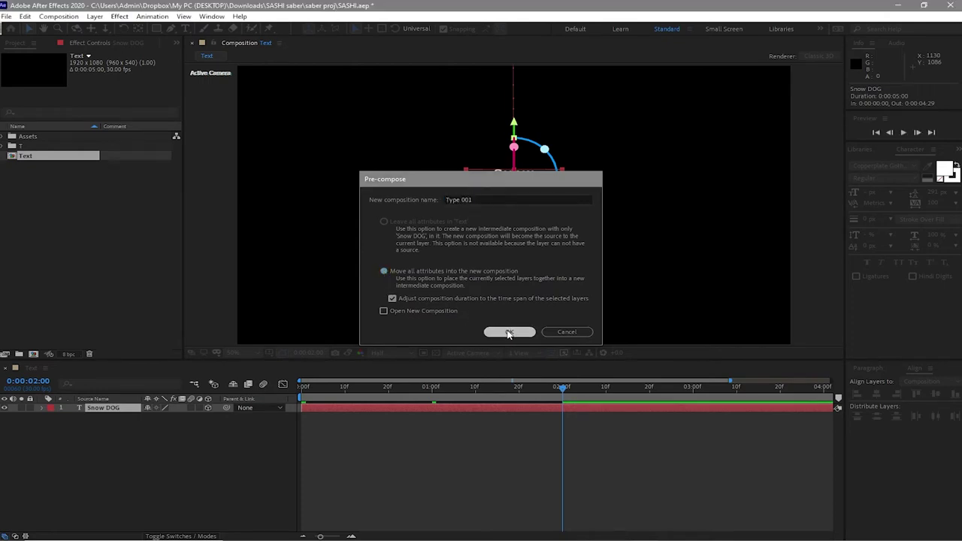
# Duplicate the Type 001 layer and rename the upper copy Bevel
pyautogui.click(26, 16)
pyautogui.click(45, 152)
pyautogui.rightClick(122, 410)
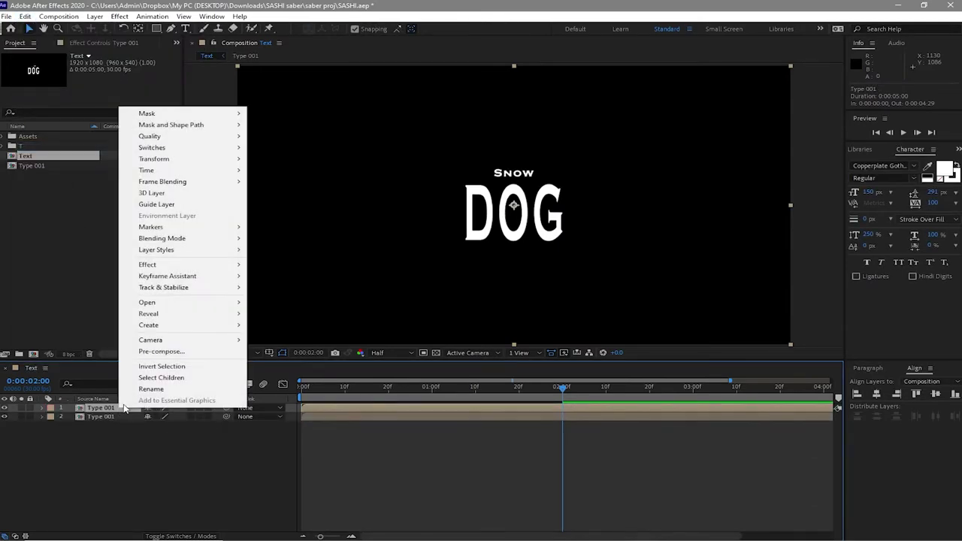
pyautogui.click(136, 390)
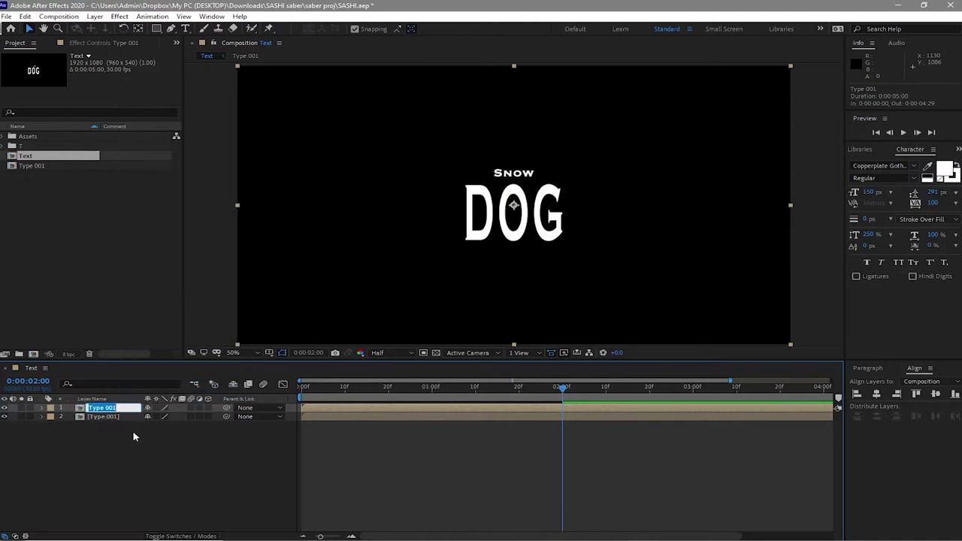
pyautogui.write('B')
pyautogui.press('Return')
# Pre-compose the Bevel layer as Bevel Profile, moving all attributes into the new composition
pyautogui.rightClick(102, 410)
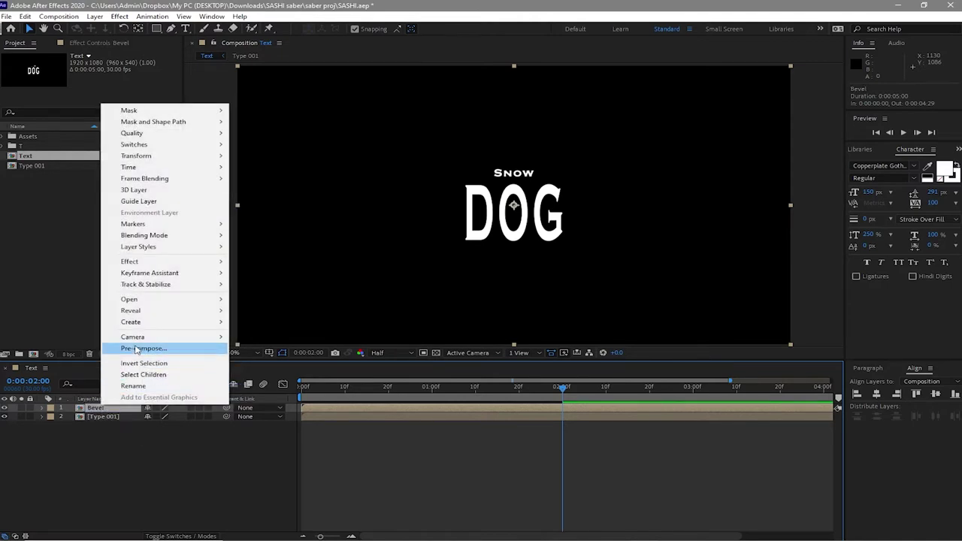
pyautogui.click(136, 350)
pyautogui.write('Bevel')
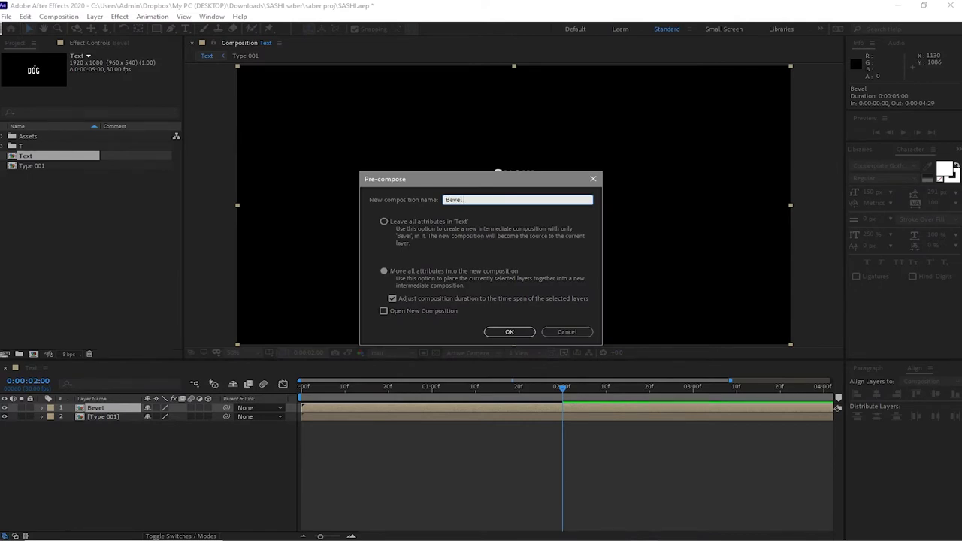
pyautogui.write(' Profile')
pyautogui.click(384, 270)
pyautogui.click(496, 332)
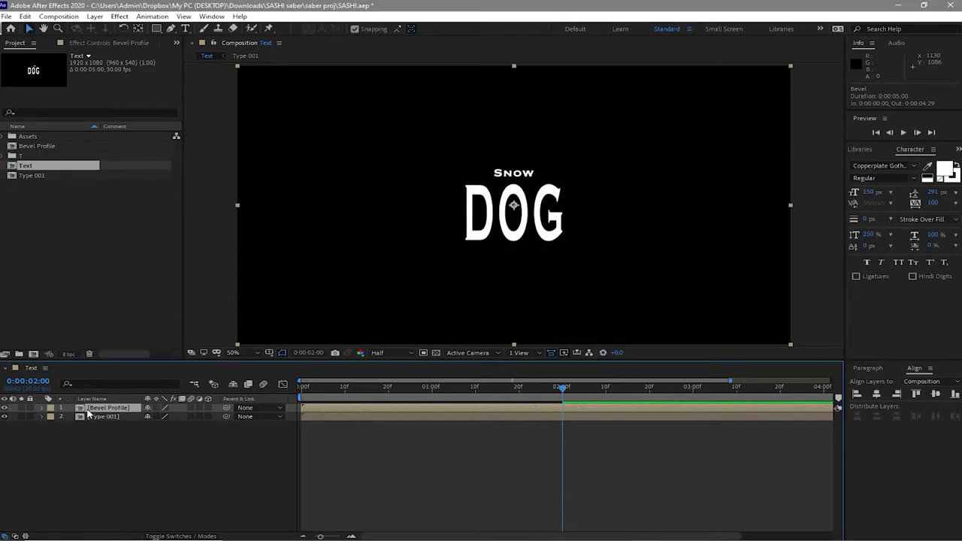
# Open the Bevel Profile composition and apply an Inner Glow layer style to the Bevel layer
pyautogui.doubleClick(87, 408)
pyautogui.click(113, 409)
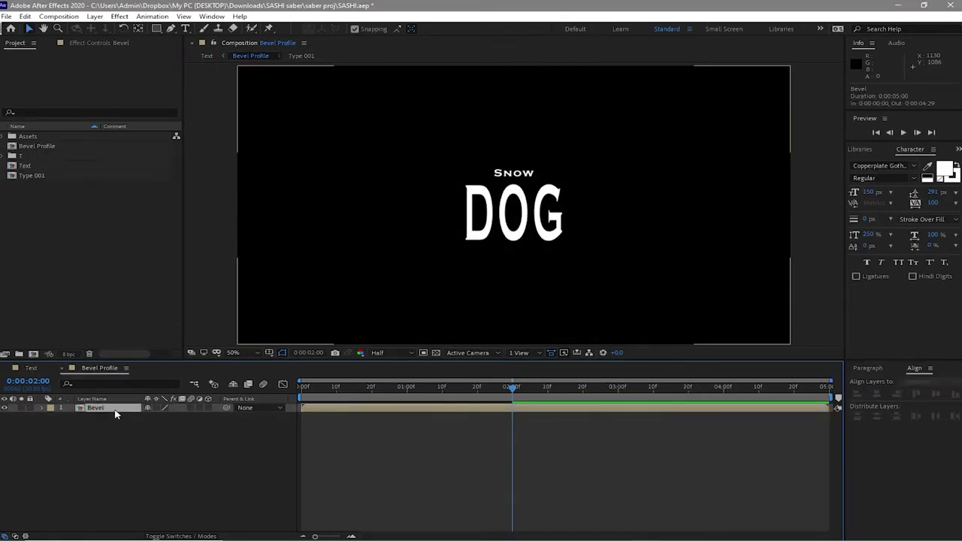
pyautogui.click(95, 16)
pyautogui.moveTo(206, 277)
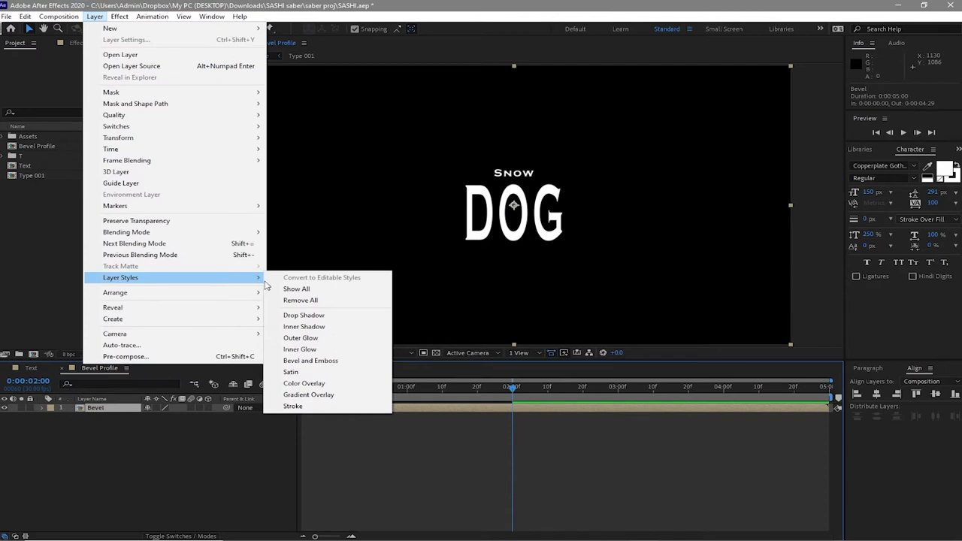
pyautogui.click(299, 349)
# Set the Inner Glow's blend mode to Normal
pyautogui.click(61, 443)
pyautogui.click(156, 423)
pyautogui.click(176, 93)
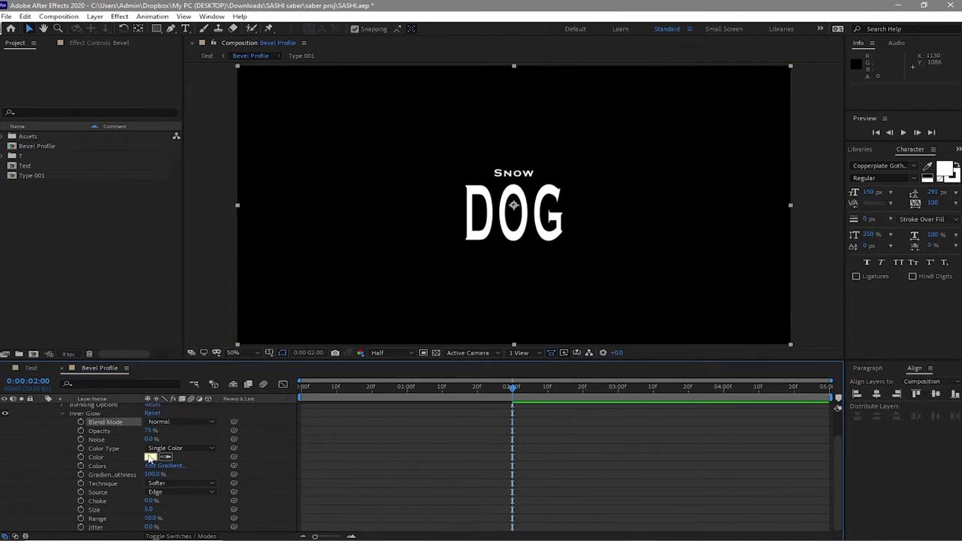
# Set the Inner Glow colour of the Bevel layer to black (000000)
pyautogui.click(150, 457)
pyautogui.click(609, 444)
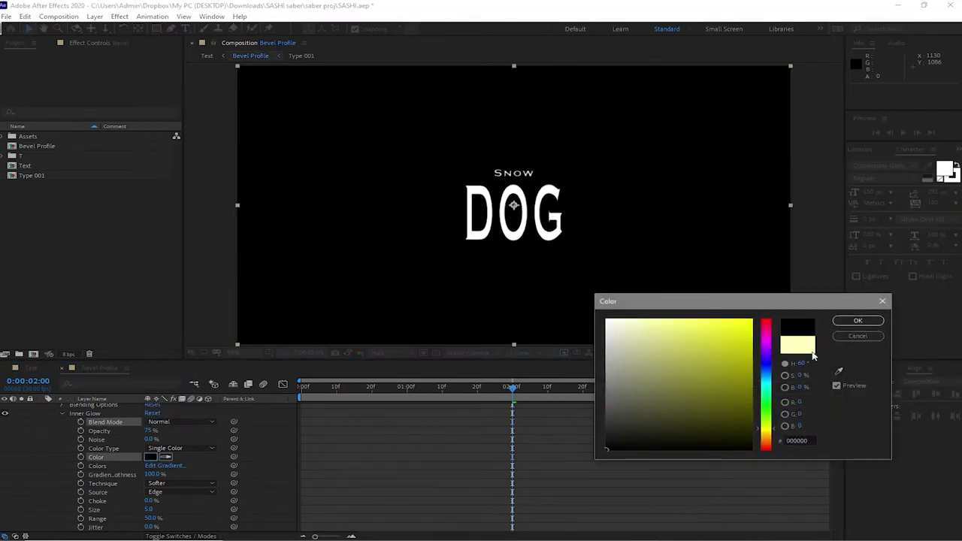
pyautogui.click(858, 320)
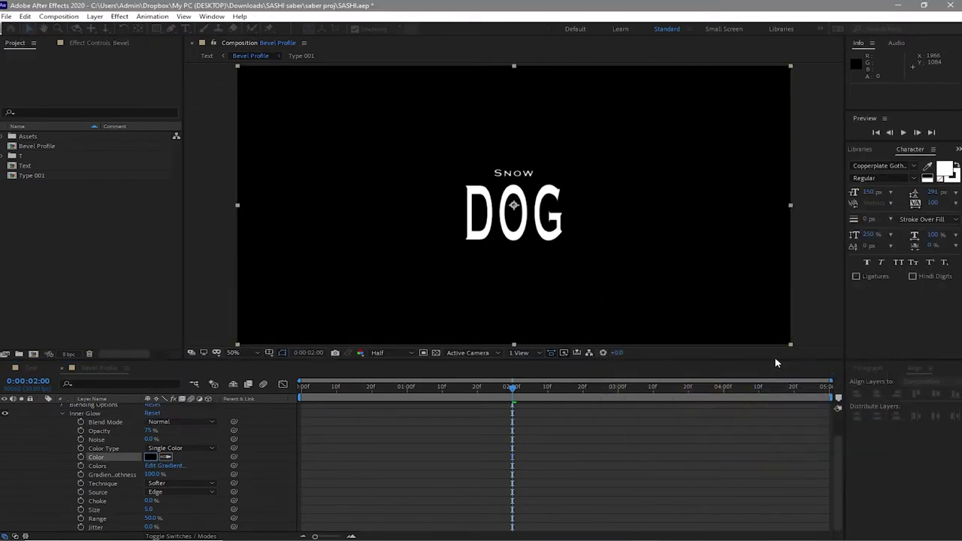
# Set the Inner Glow technique to Precise and increase the glow size so the dark edge reaches deeper into the letters
pyautogui.click(202, 486)
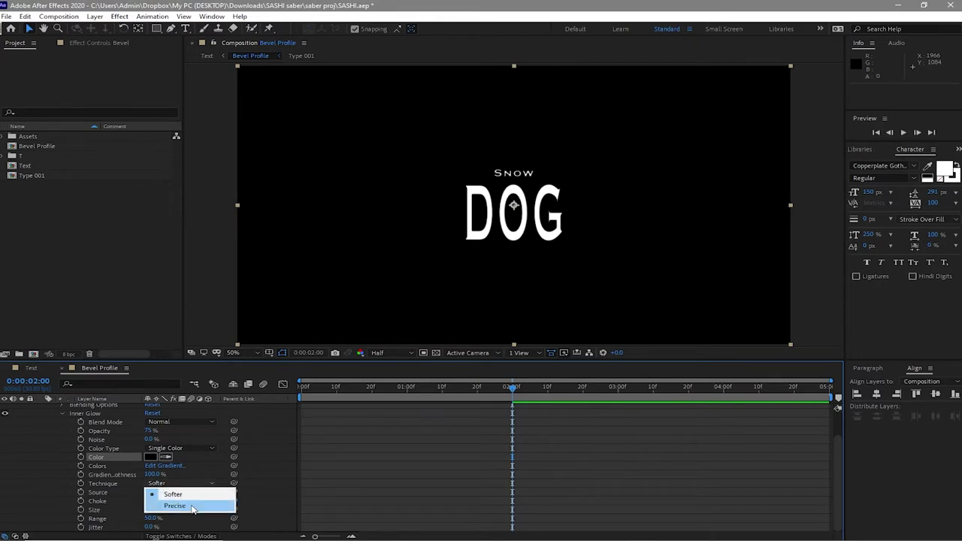
pyautogui.click(192, 507)
pyautogui.moveTo(149, 511); pyautogui.dragTo(156, 511)
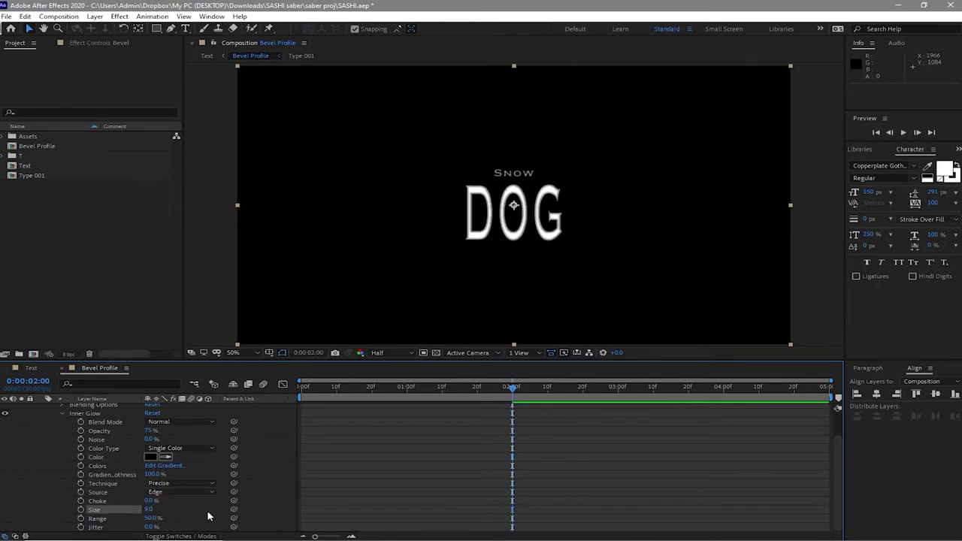
pyautogui.click(149, 511)
pyautogui.click(61, 413)
pyautogui.click(52, 426)
pyautogui.click(42, 408)
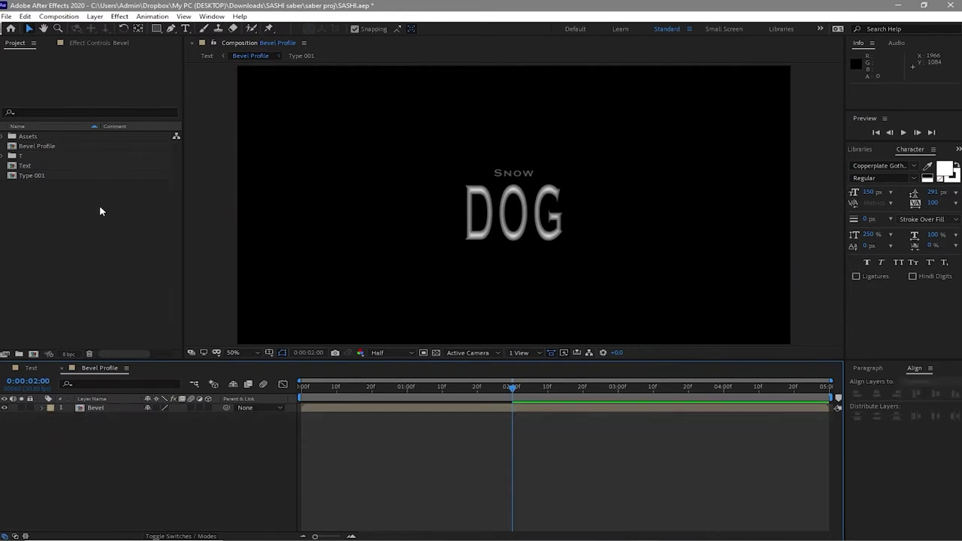
# Add an adjustment layer above the Bevel layer and apply the Solid Composite effect to it
pyautogui.click(95, 16)
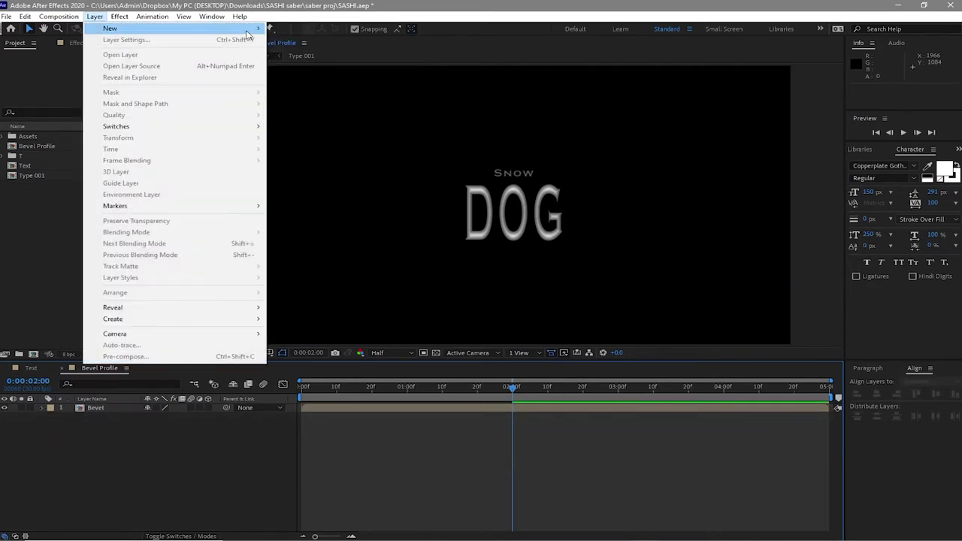
pyautogui.click(293, 96)
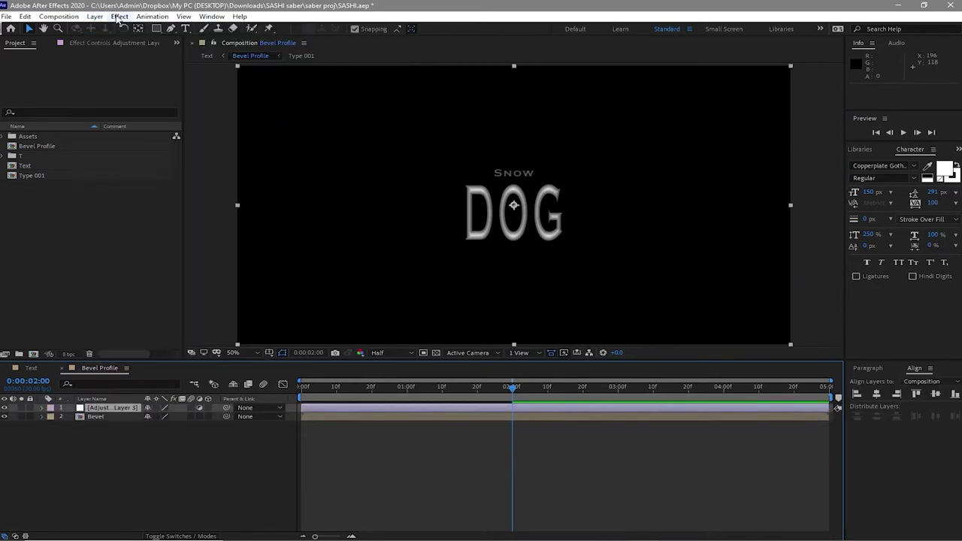
pyautogui.click(119, 17)
pyautogui.moveTo(250, 123)
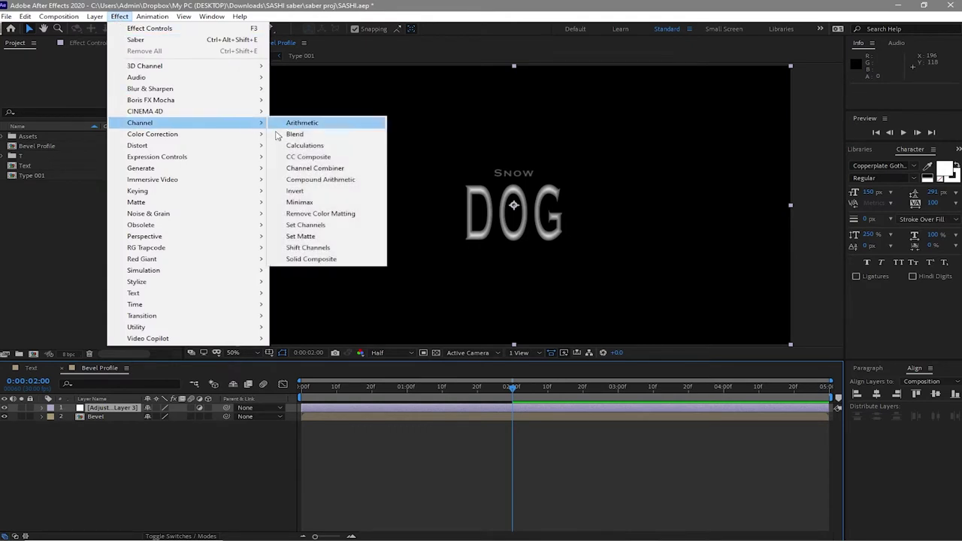
pyautogui.click(334, 258)
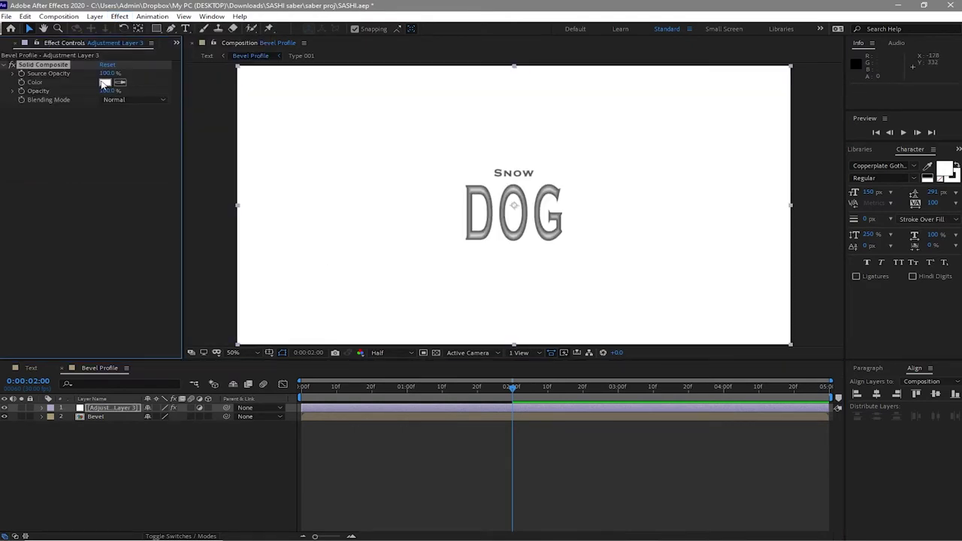
# Set the Solid Composite colour on the adjustment layer to black (000000)
pyautogui.click(104, 84)
pyautogui.moveTo(654, 368); pyautogui.dragTo(607, 449)
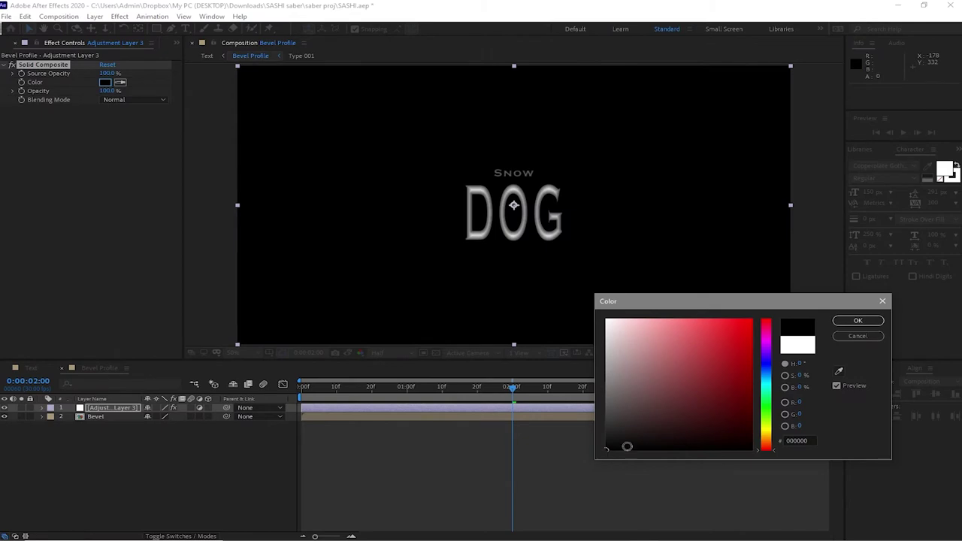
pyautogui.click(858, 320)
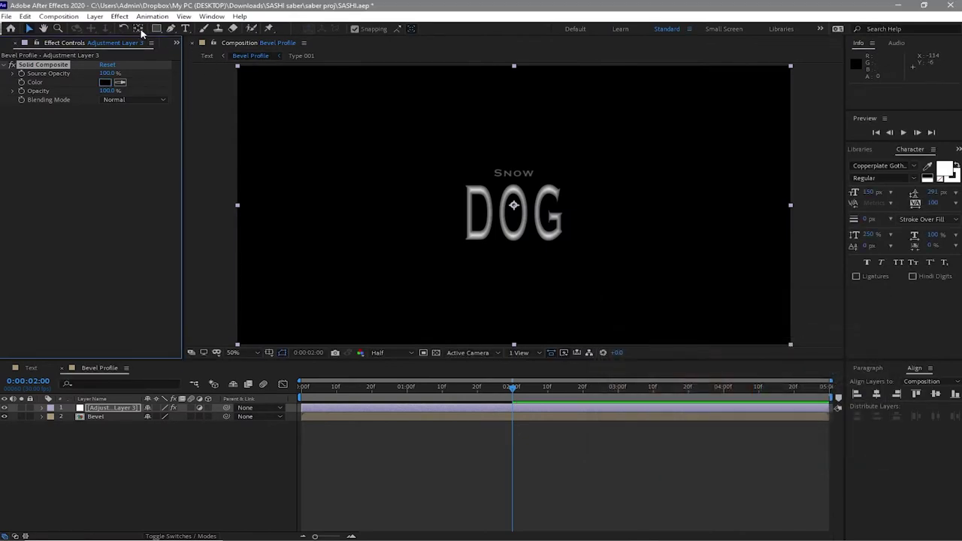
# Apply Fast Box Blur to the adjustment layer with blur radius 1, iterations 1 and Repeat Edge Pixels enabled
pyautogui.click(121, 18)
pyautogui.moveTo(154, 89)
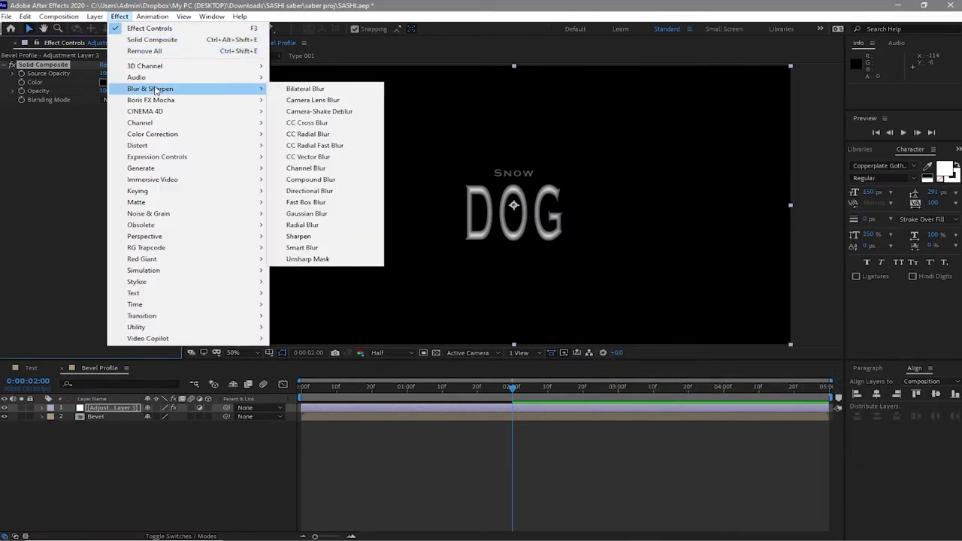
pyautogui.click(325, 204)
pyautogui.click(108, 118)
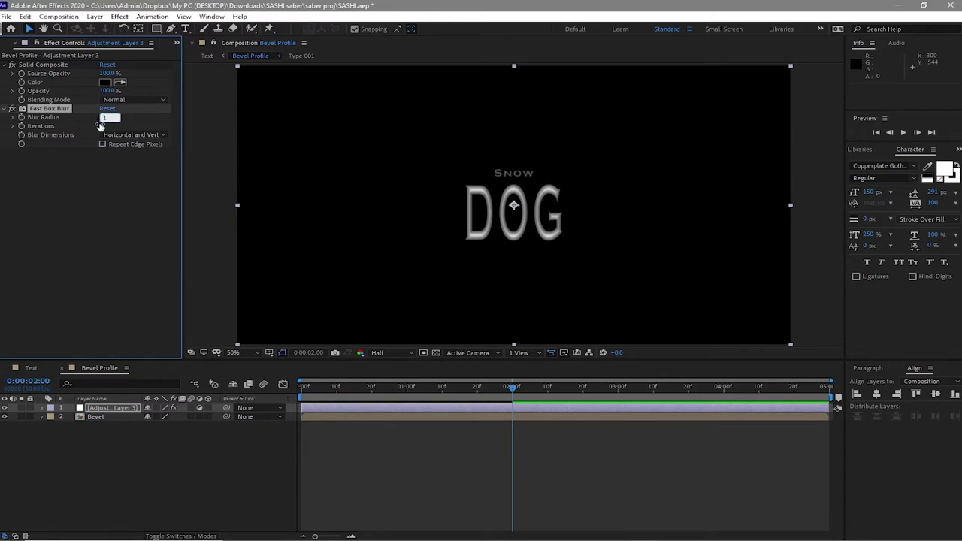
pyautogui.write('1')
pyautogui.press('Tab')
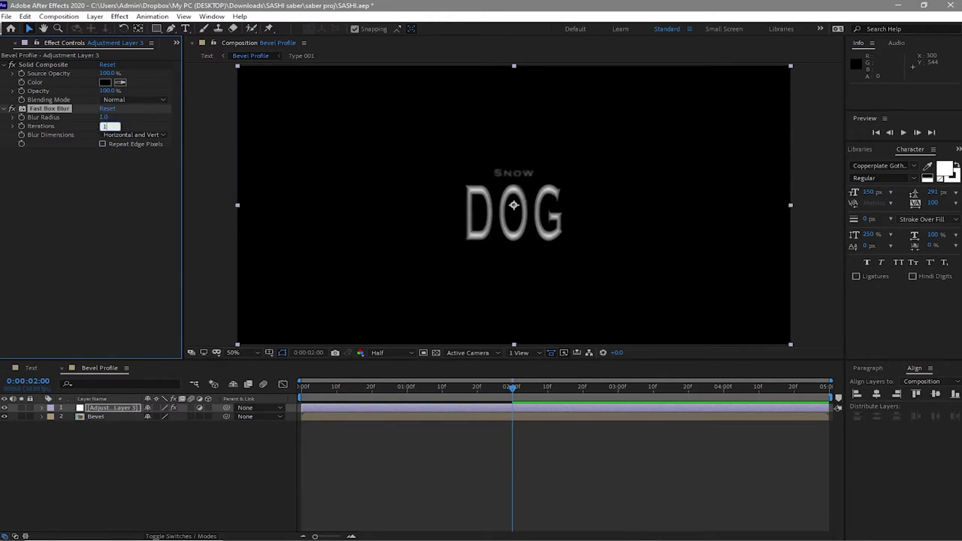
pyautogui.click(103, 144)
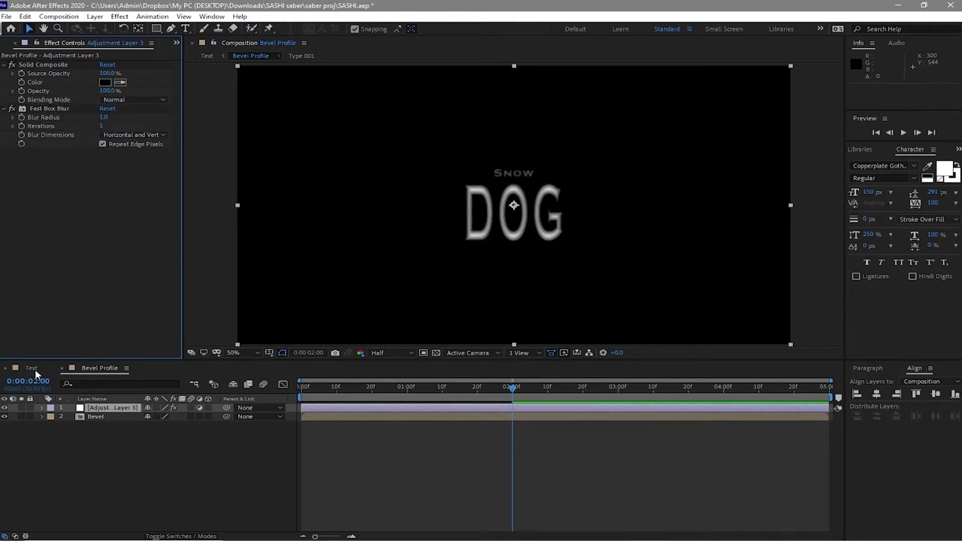
# Return to the Text composition and duplicate the Type 001 composition in the project
pyautogui.click(31, 368)
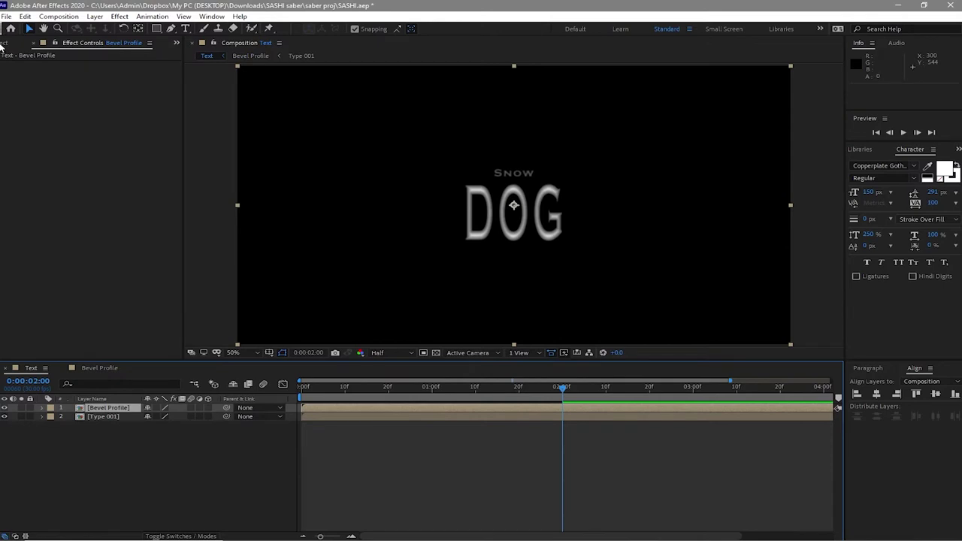
pyautogui.click(3, 43)
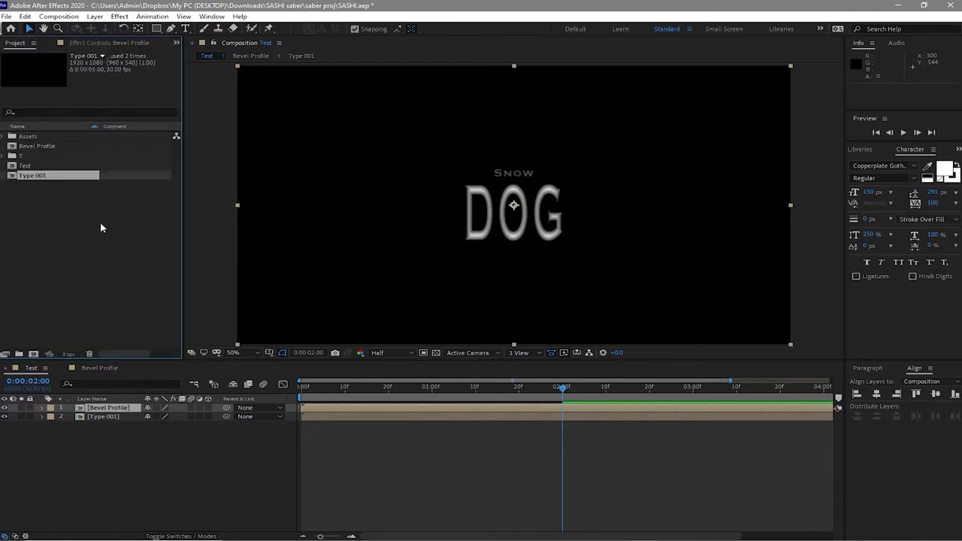
pyautogui.click(24, 16)
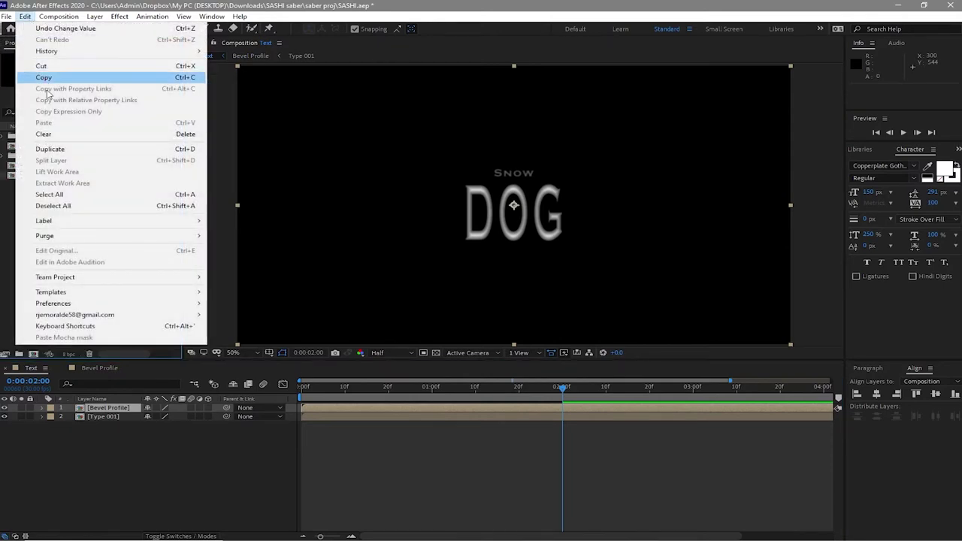
pyautogui.click(34, 150)
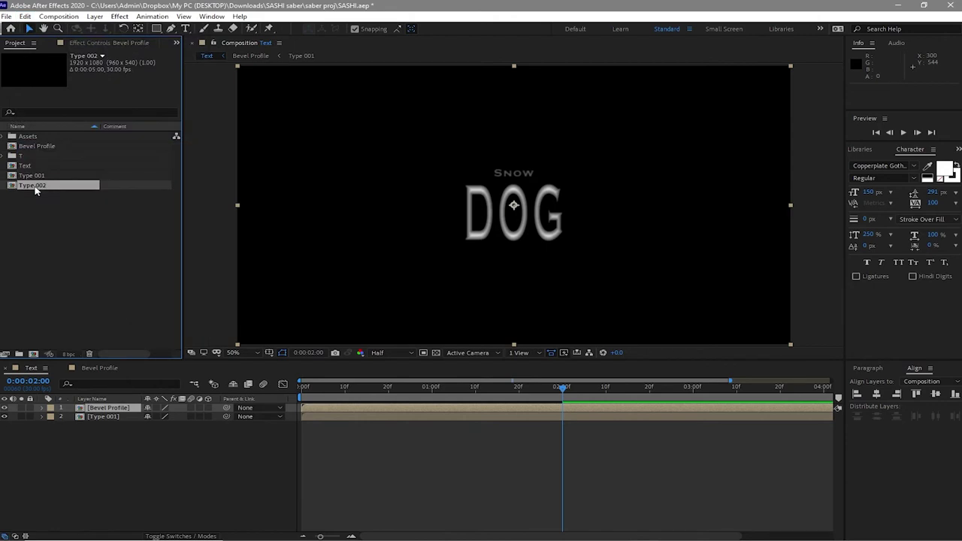
# Rename the duplicated composition Type saber
pyautogui.rightClick(35, 190)
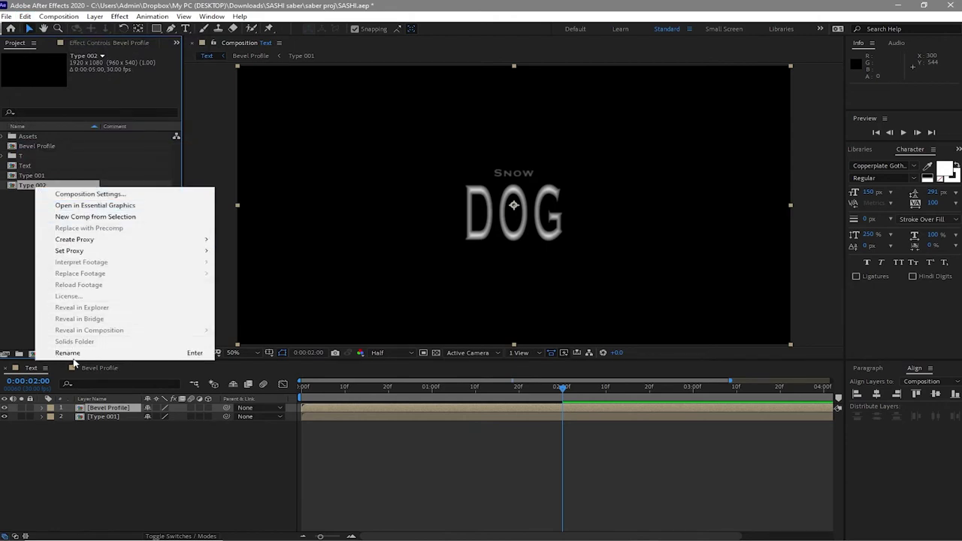
pyautogui.click(76, 355)
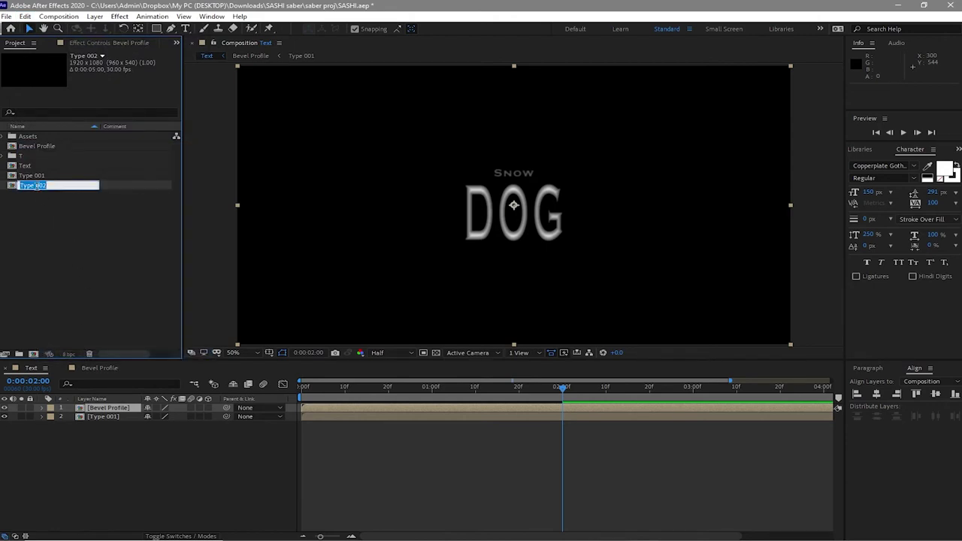
pyautogui.moveTo(35, 184); pyautogui.dragTo(49, 186)
pyautogui.write('saber')
pyautogui.click(74, 234)
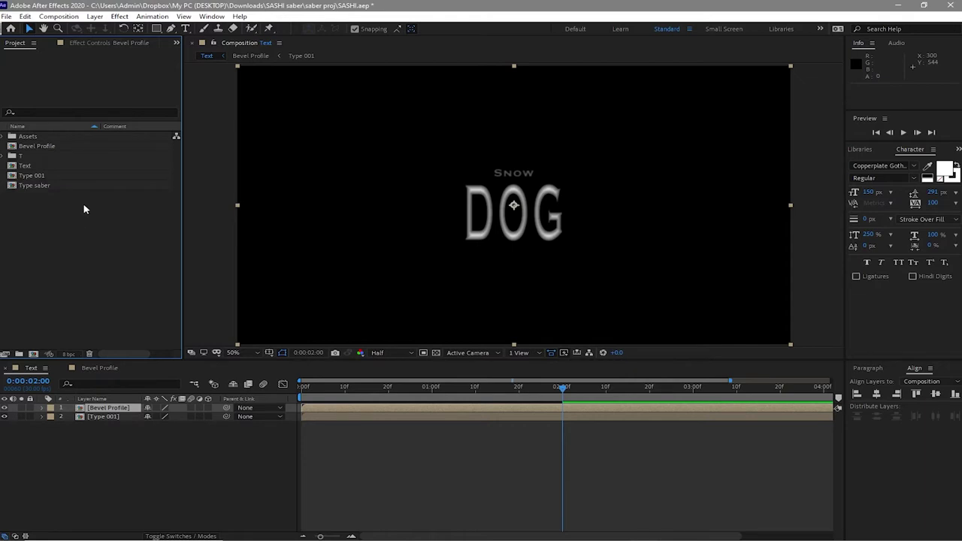
# Create a new 1920 x 1080 composition named Saber and add the Type saber composition to it as a layer
pyautogui.click(71, 16)
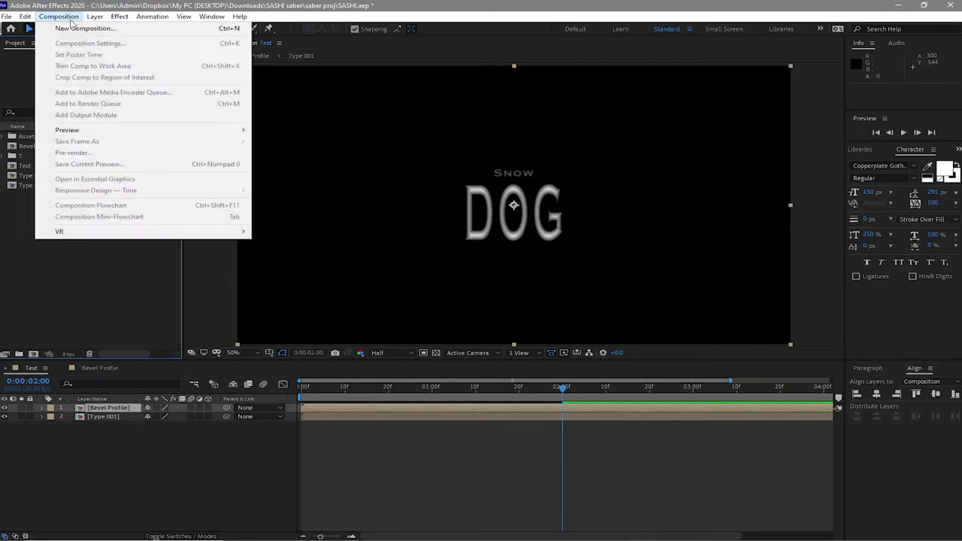
pyautogui.click(77, 30)
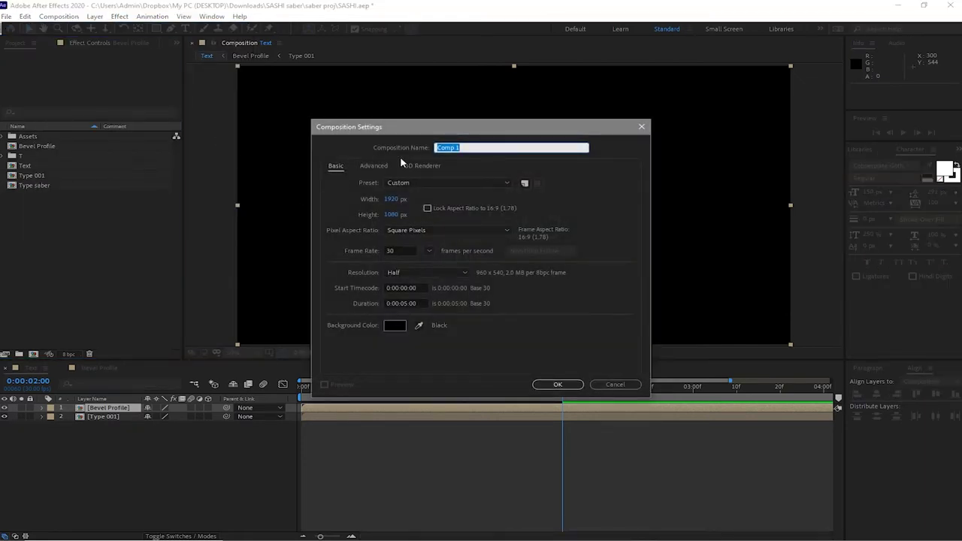
pyautogui.write('Saber')
pyautogui.click(558, 386)
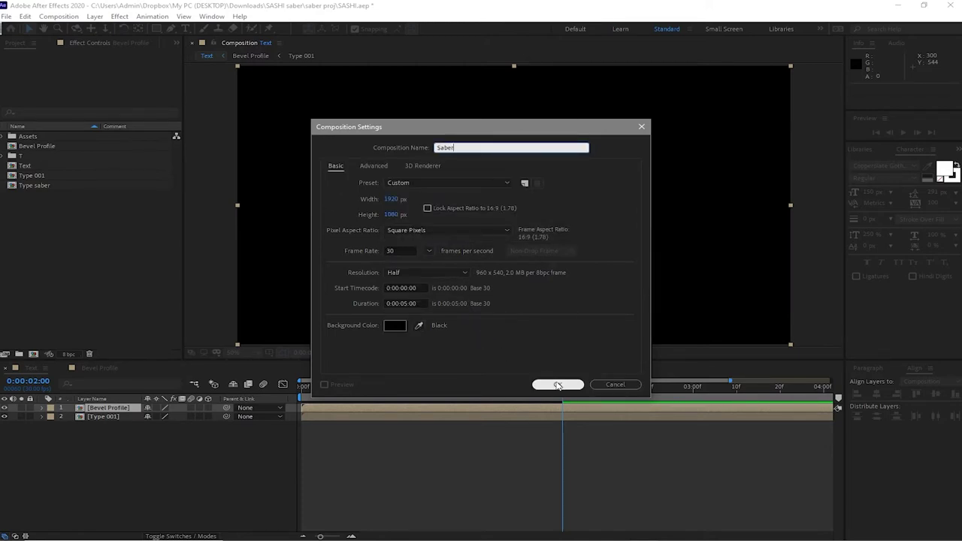
pyautogui.moveTo(54, 199); pyautogui.dragTo(113, 435)
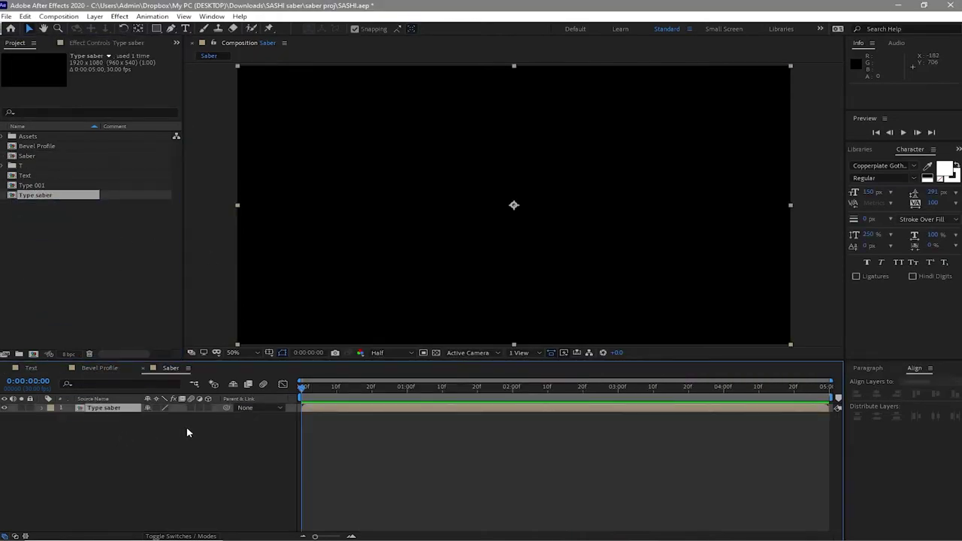
# Open the Type saber composition and remove the Snow DOG layer's position keyframes while at 0:00:01:00, keeping that position, and return to the start
pyautogui.doubleClick(81, 408)
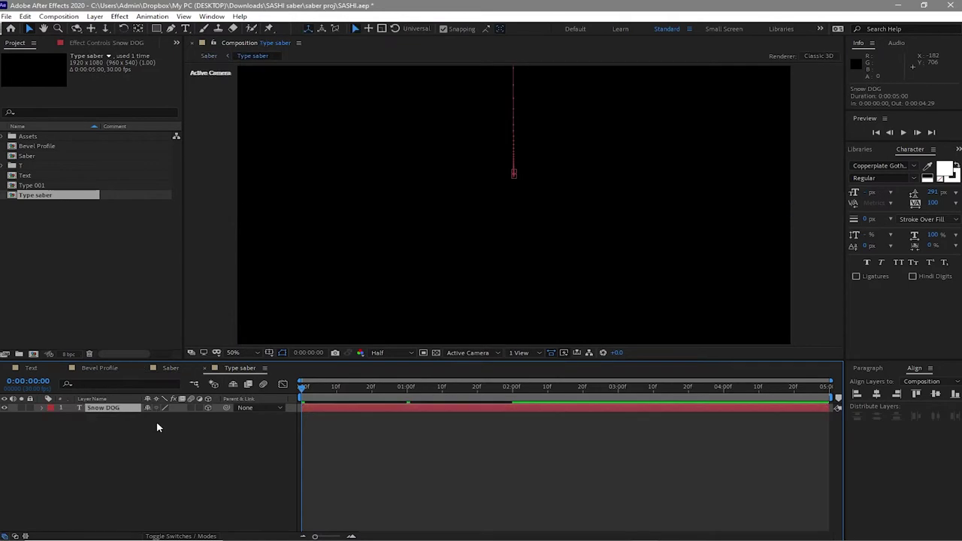
pyautogui.press('p')
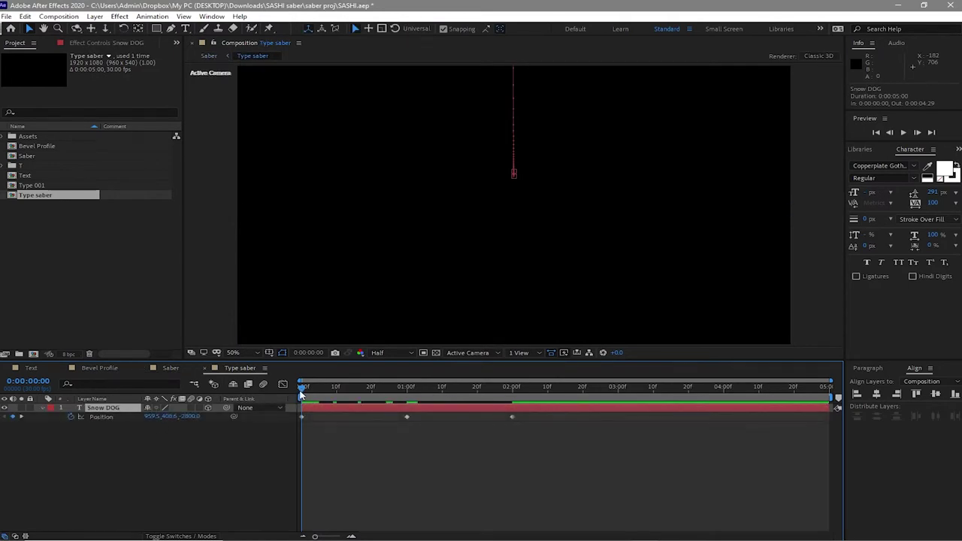
pyautogui.moveTo(302, 392); pyautogui.dragTo(404, 392)
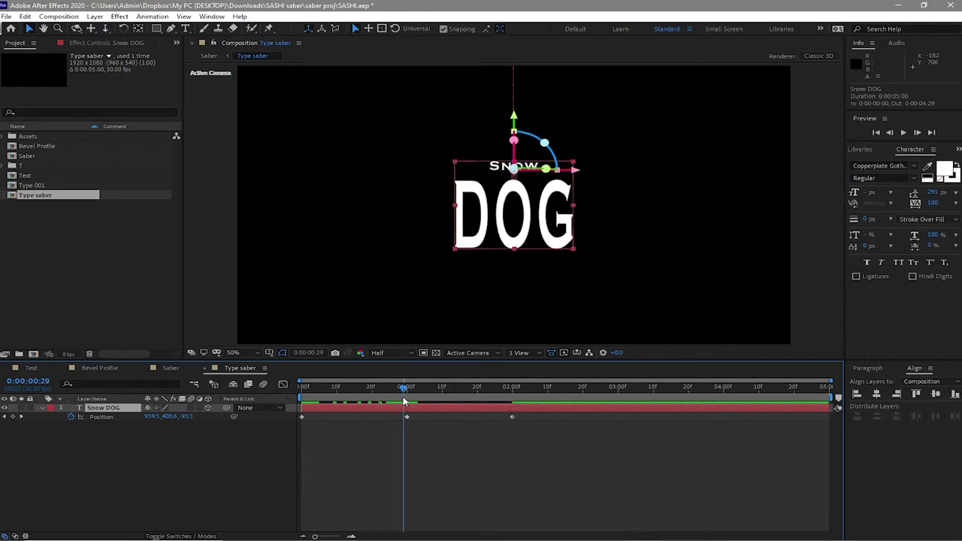
pyautogui.click(71, 416)
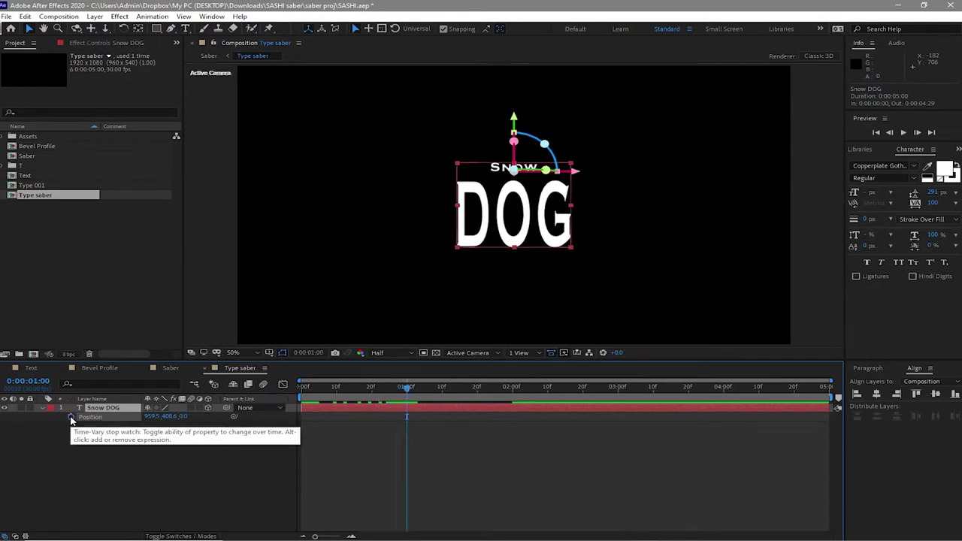
pyautogui.click(71, 418)
pyautogui.click(89, 456)
pyautogui.press('Home')
# Apply the Video Copilot Saber effect to the Snow DOG layer
pyautogui.click(118, 408)
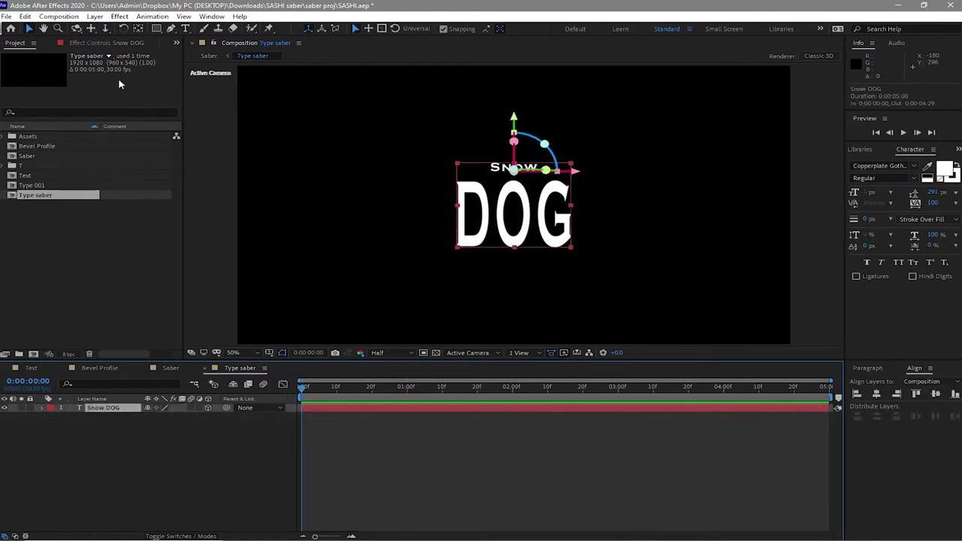
pyautogui.click(120, 16)
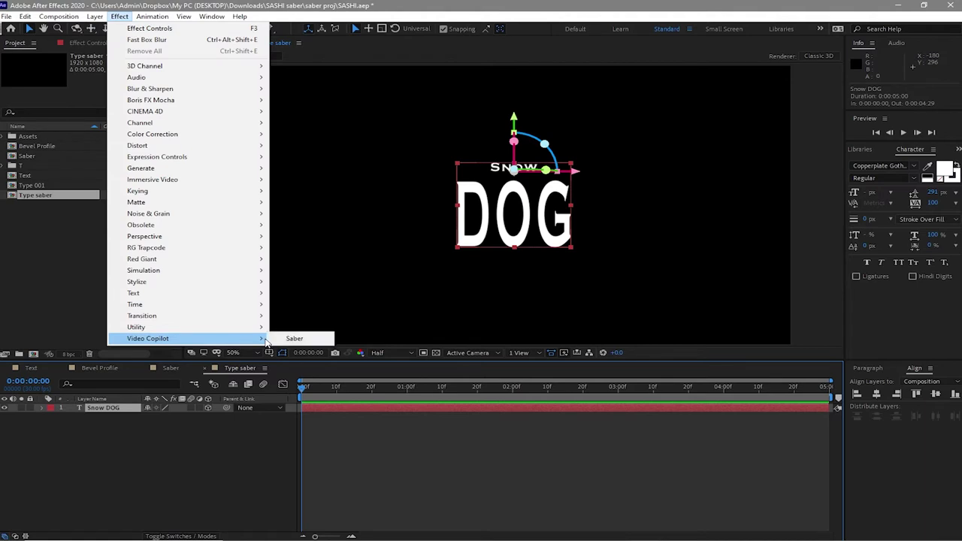
pyautogui.click(291, 339)
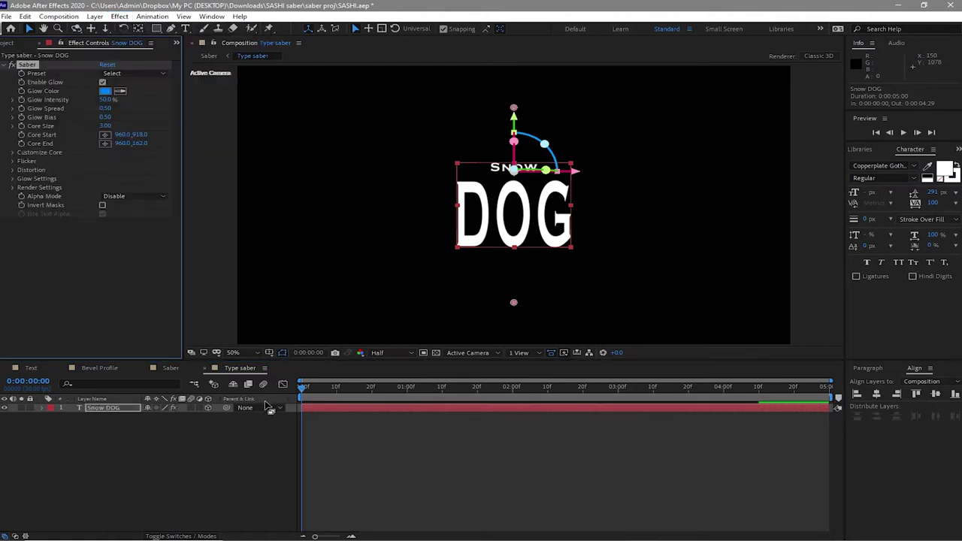
# Set the Saber effect's core type to Text Layer and use the Snow DOG layer as its text source
pyautogui.click(12, 154)
pyautogui.click(126, 161)
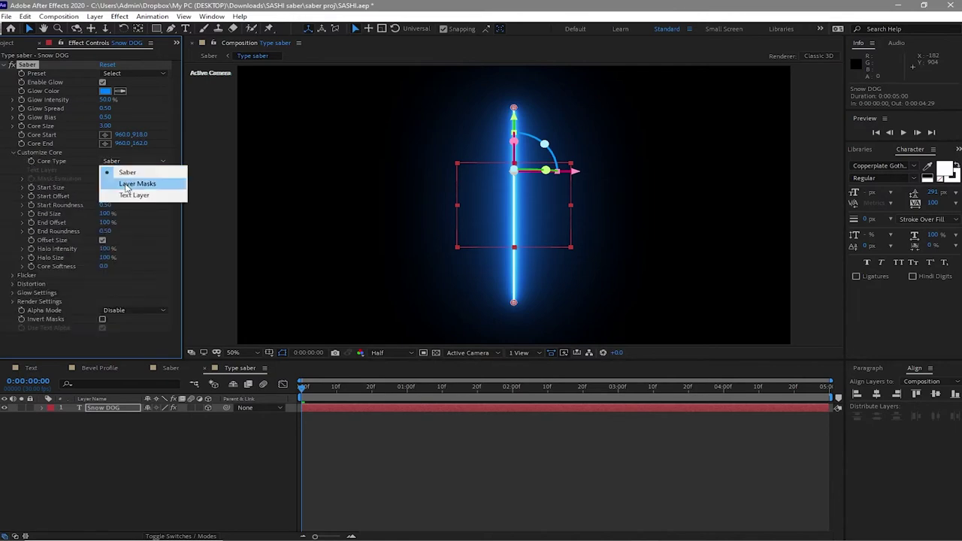
pyautogui.click(124, 195)
pyautogui.click(112, 171)
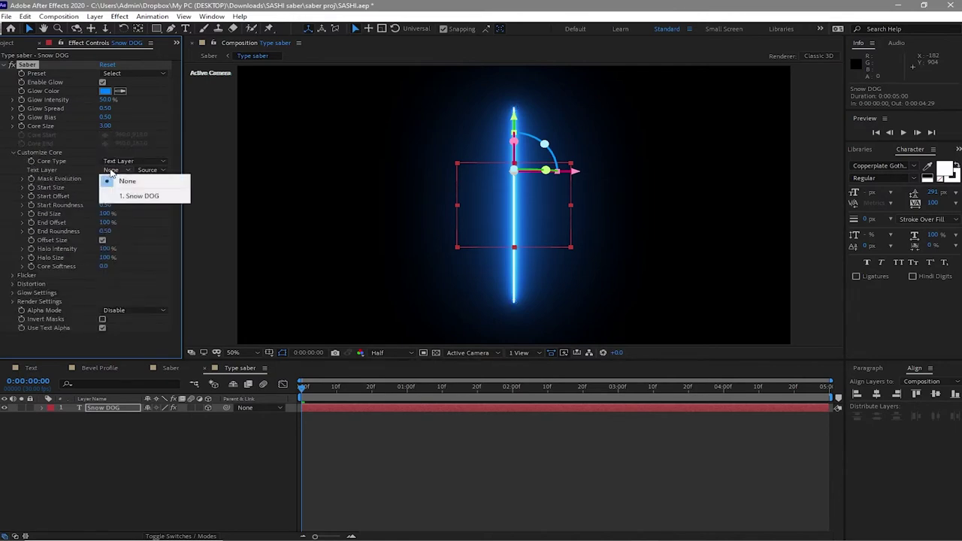
pyautogui.click(127, 196)
pyautogui.press('F2')
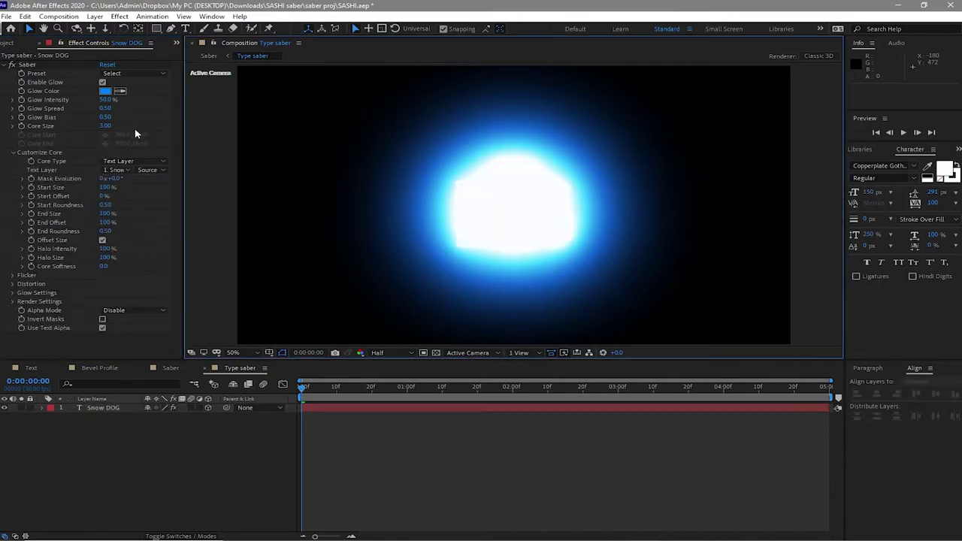
# Set the Saber glow intensity to 30%, the glow spread to 0.60 and the core size to 1.20
pyautogui.click(107, 100)
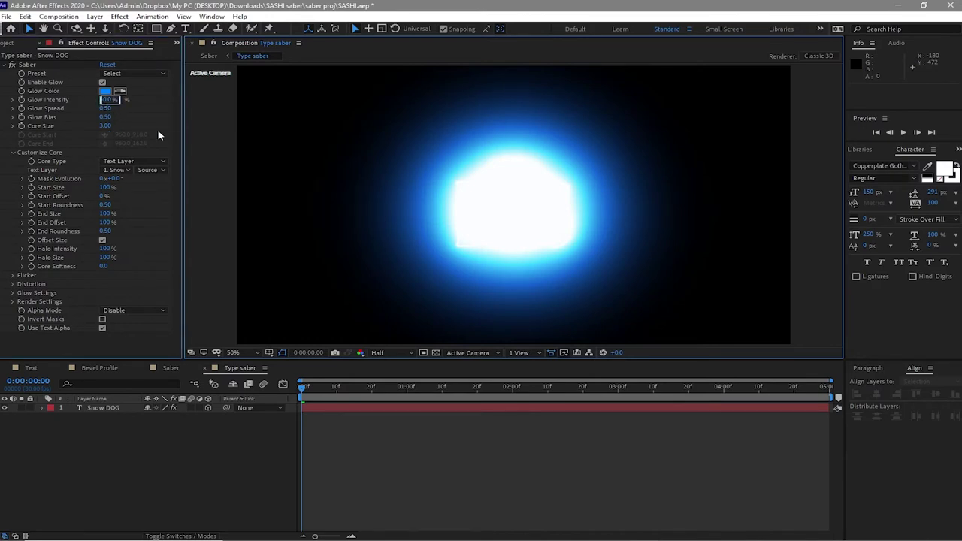
pyautogui.write('30')
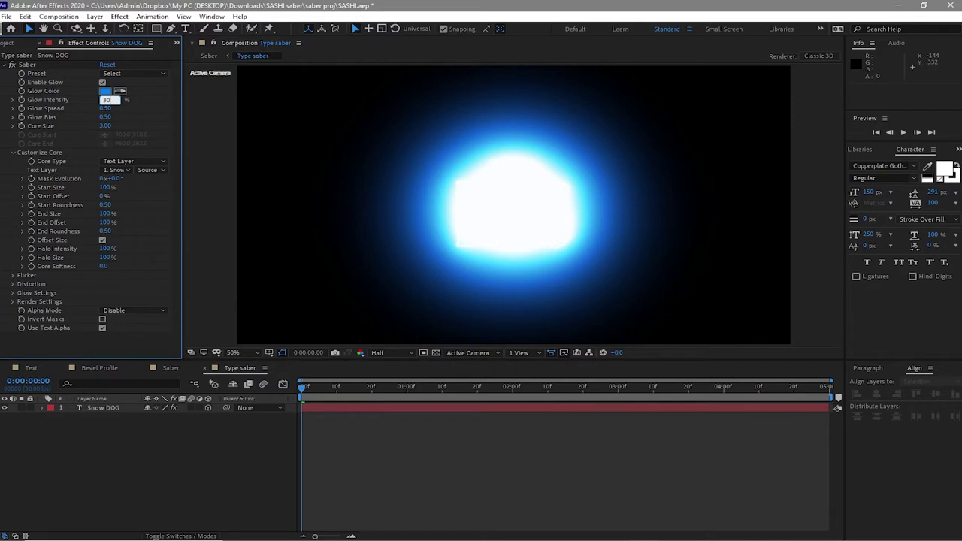
pyautogui.click(200, 196)
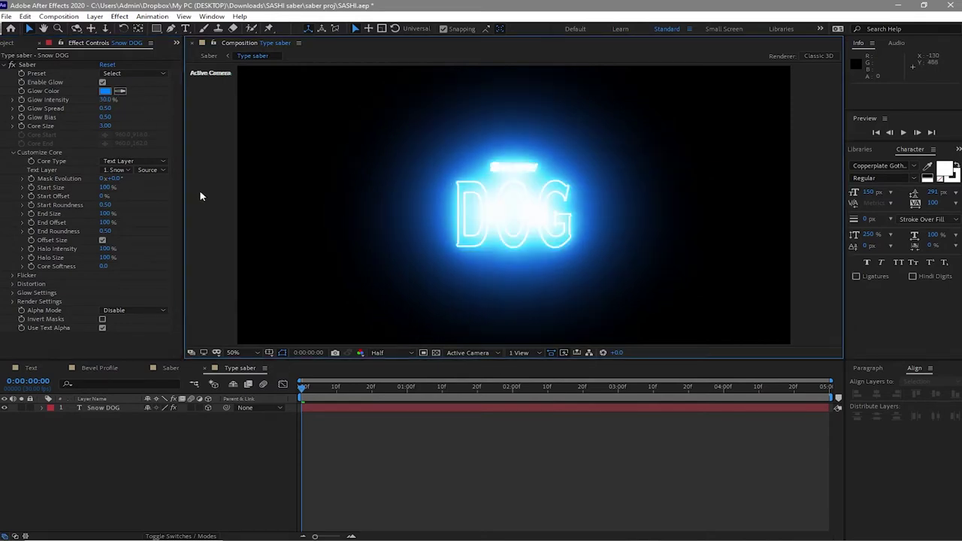
pyautogui.click(106, 109)
pyautogui.press('BackSpace')
pyautogui.write('.6')
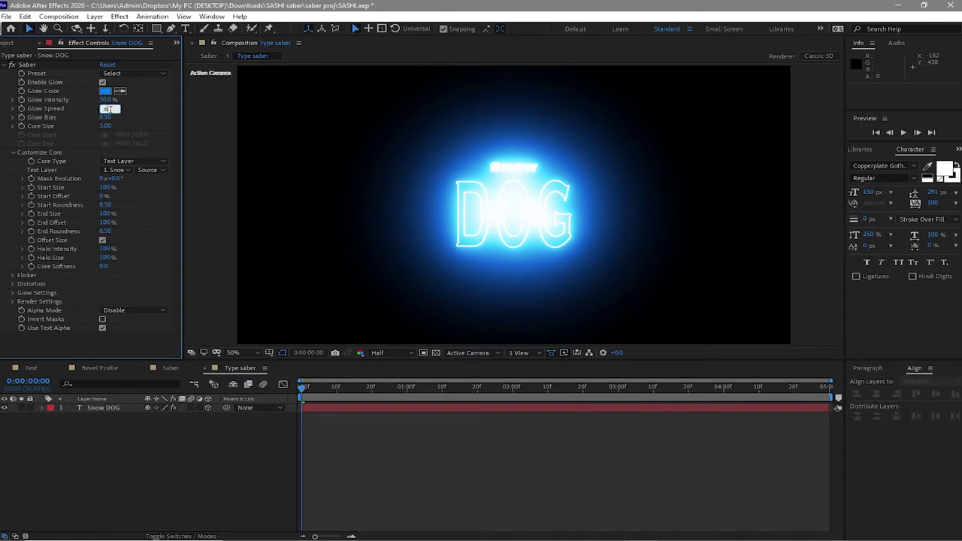
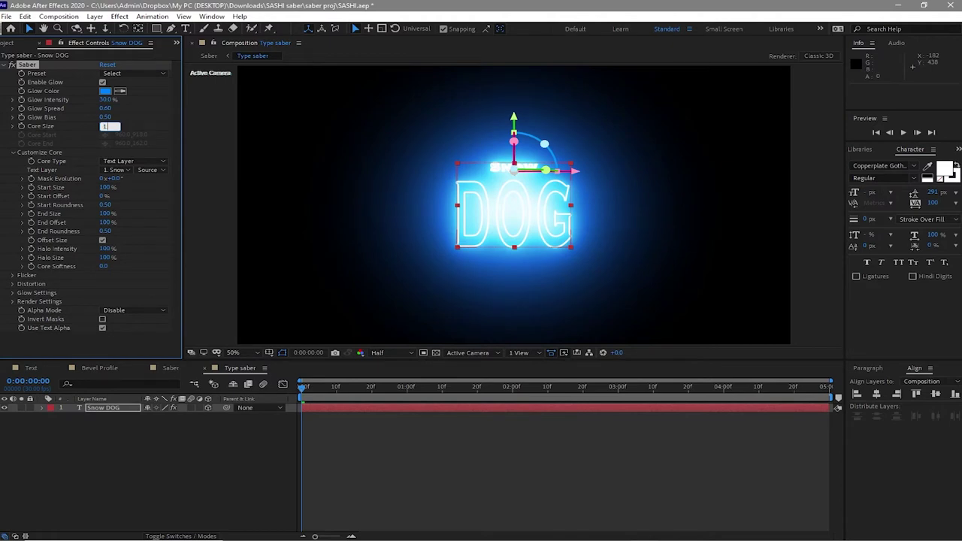
pyautogui.press('Return')
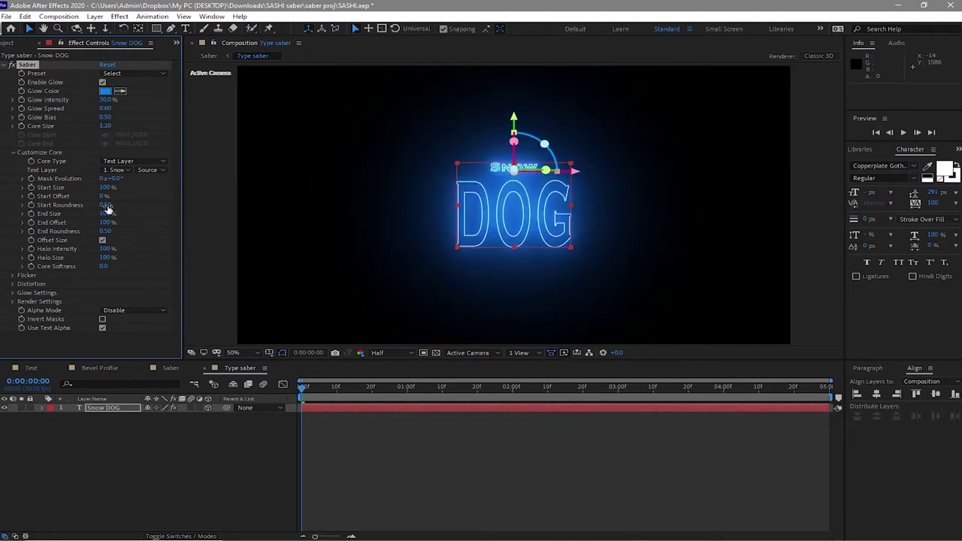
# At the start of the composition, enable keyframing for Mask Evolution and Start Offset, and set End Offset to 0%
pyautogui.click(30, 179)
pyautogui.write('0')
pyautogui.press('Return')
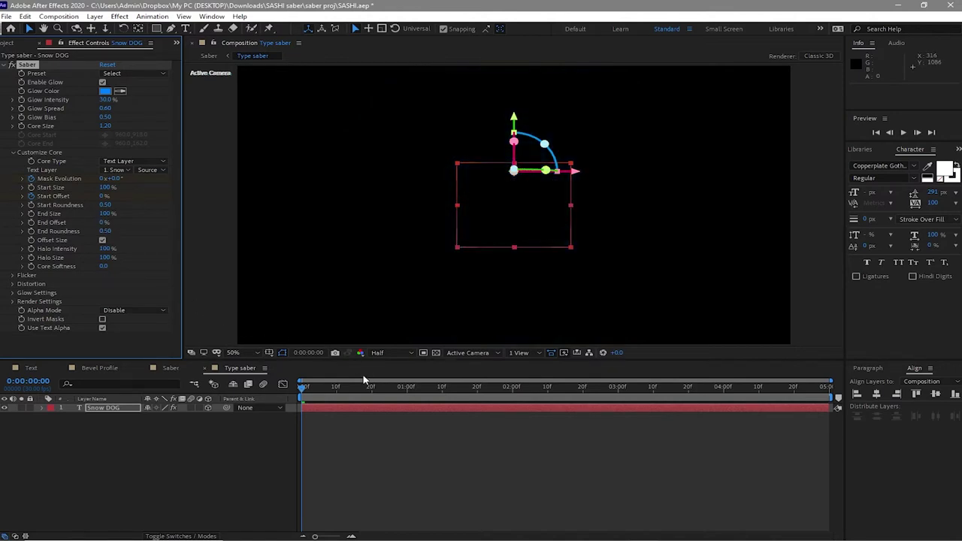
# At 0:00:02:00, set the Saber Start Offset to 10% and enable keyframing for End Offset
pyautogui.moveTo(304, 386); pyautogui.dragTo(513, 408)
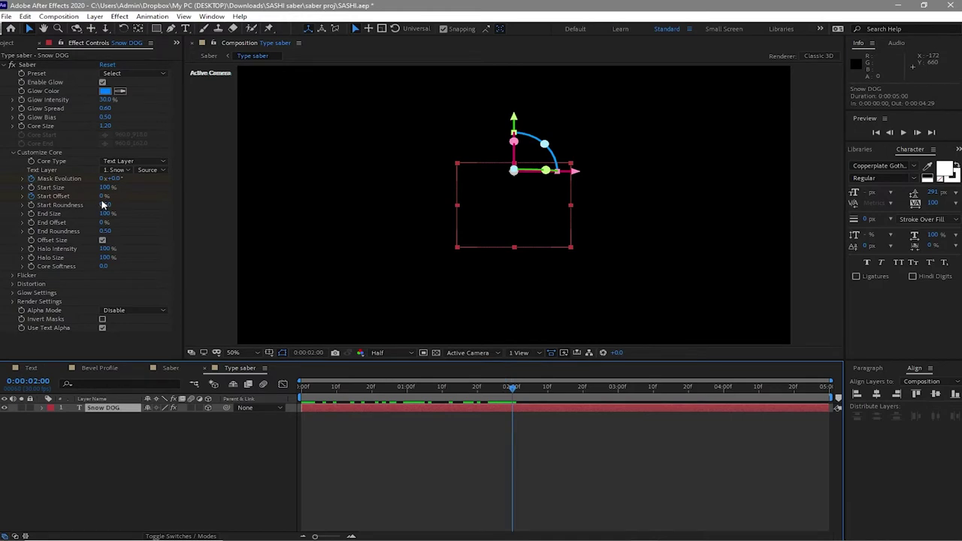
pyautogui.click(103, 197)
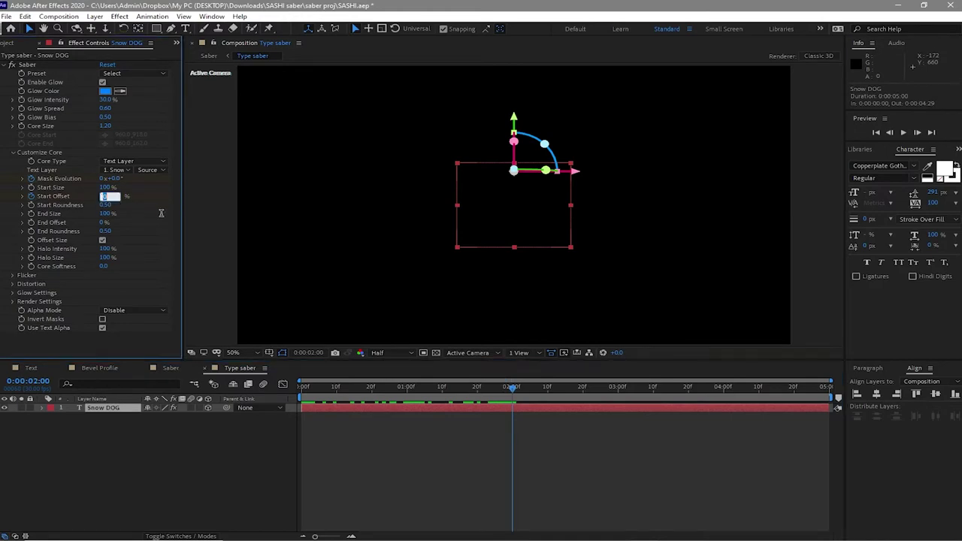
pyautogui.write('1')
pyautogui.press('Return')
pyautogui.click(32, 223)
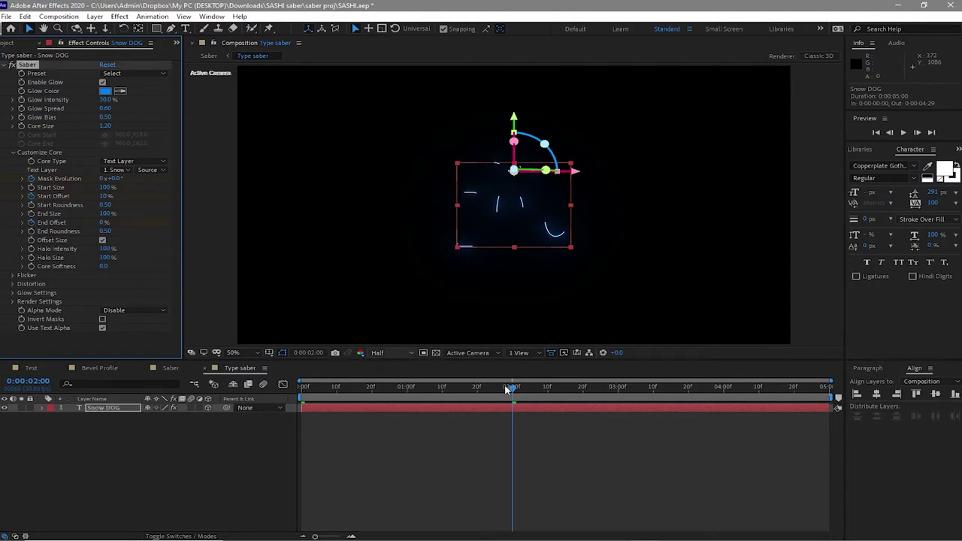
# At 0:00:04:00, set the Saber End Offset to 10% and Mask Evolution to 360°
pyautogui.moveTo(509, 389); pyautogui.dragTo(723, 400)
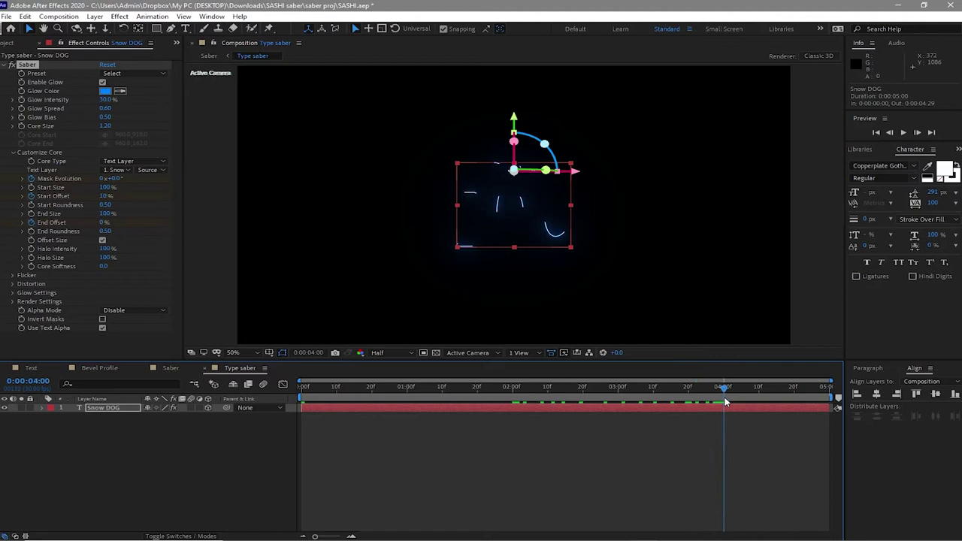
pyautogui.click(104, 223)
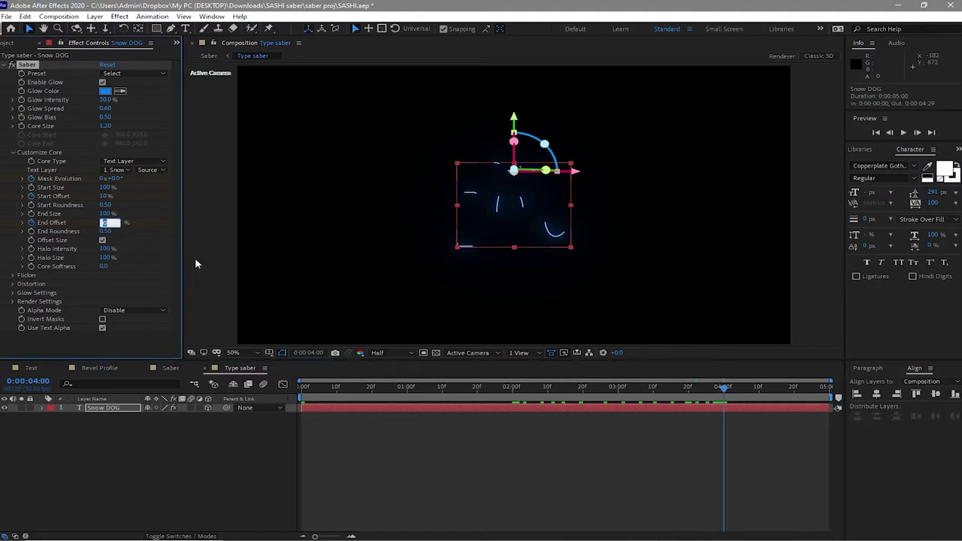
pyautogui.write('10')
pyautogui.click(116, 179)
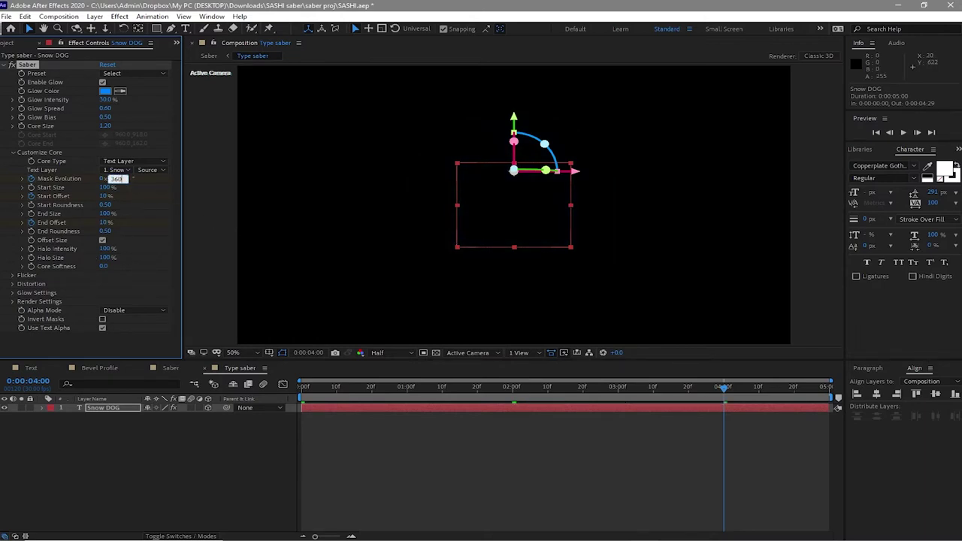
pyautogui.click(213, 242)
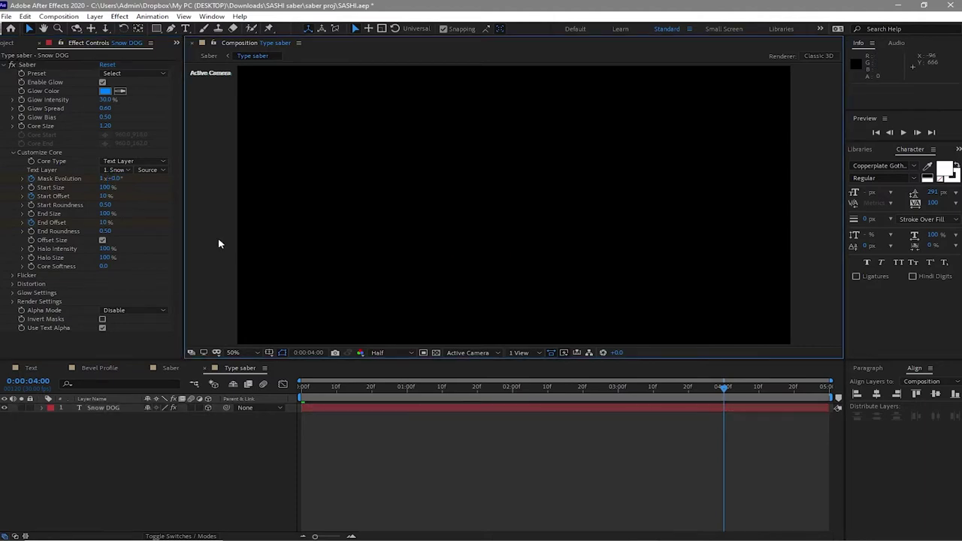
# In the Snow DOG layer's Saber glow settings, set Glow 2 Intensity to 2, Glow 3 Intensity to 1 and Glow 4 Intensity to 1
pyautogui.click(101, 412)
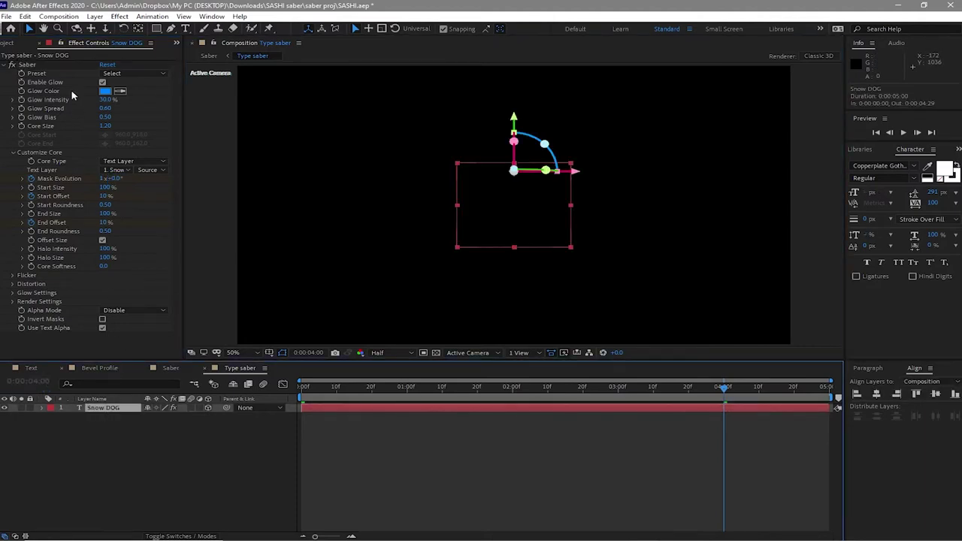
pyautogui.click(13, 293)
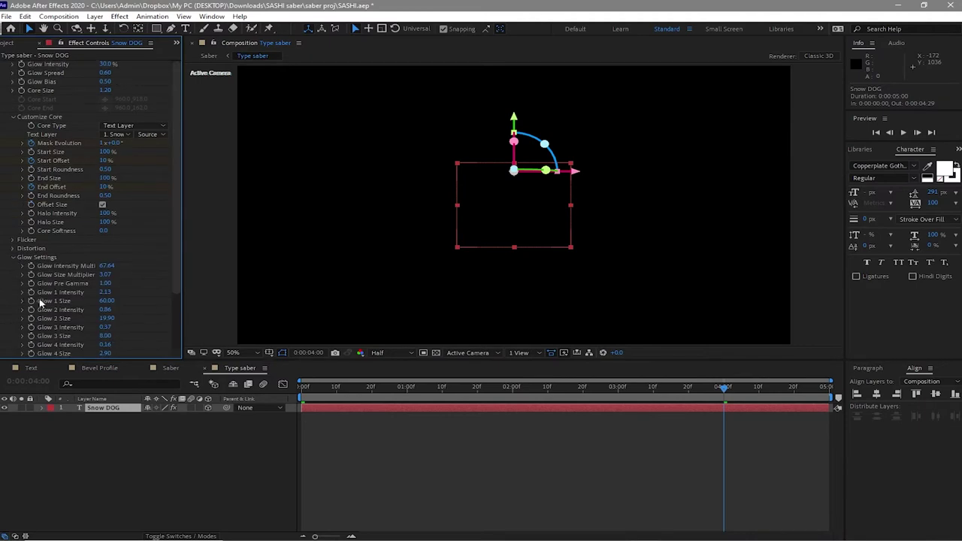
pyautogui.scroll(-1, 101, 314)
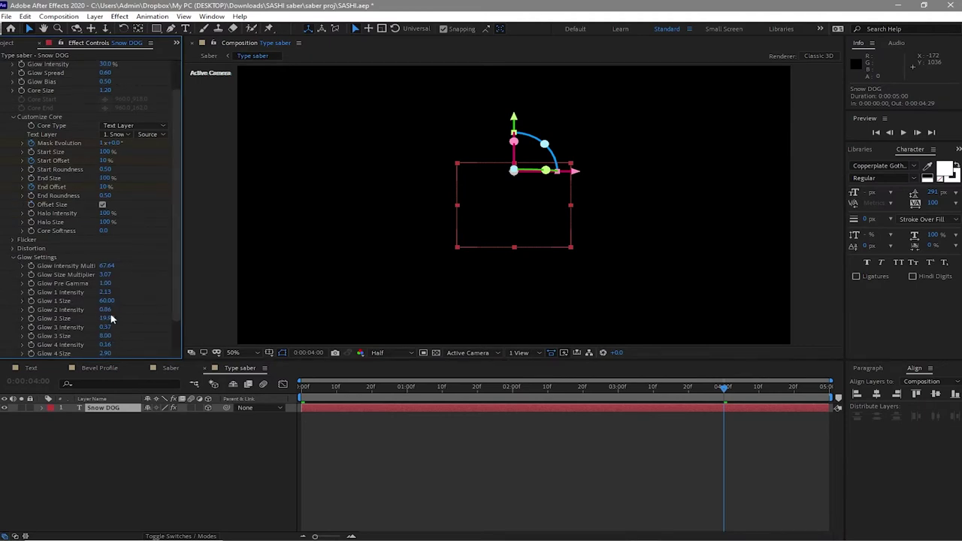
pyautogui.click(106, 310)
pyautogui.write('2')
pyautogui.press('Tab')
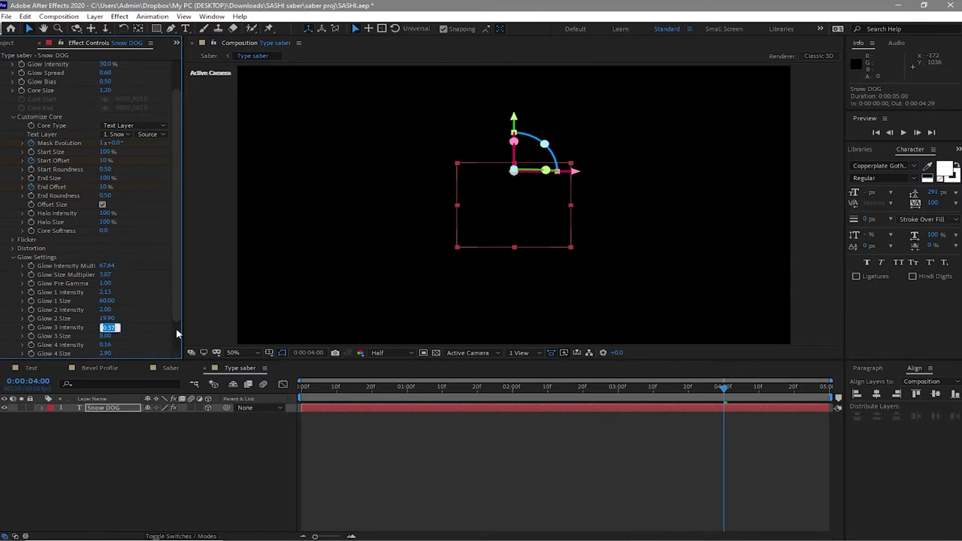
pyautogui.write('1')
pyautogui.press('Tab')
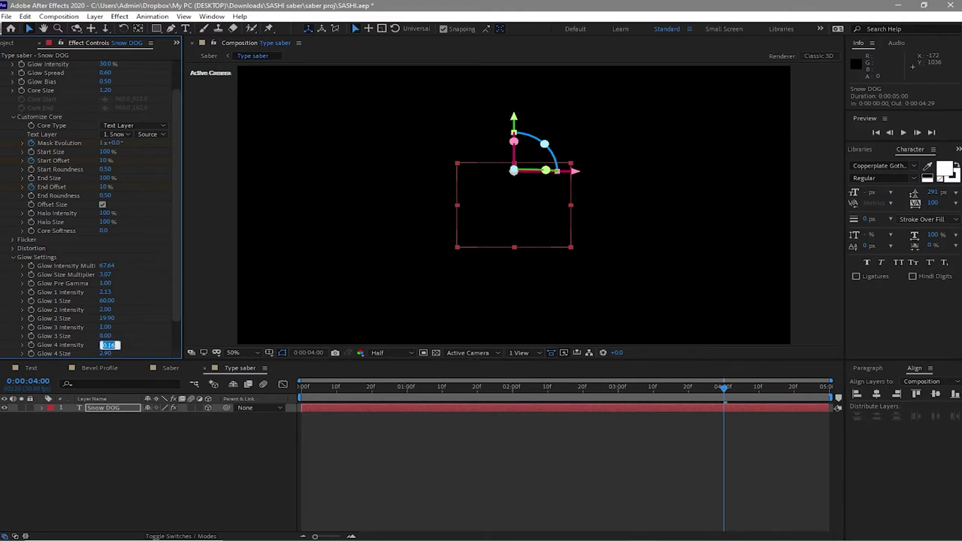
pyautogui.write('1')
pyautogui.press('Return')
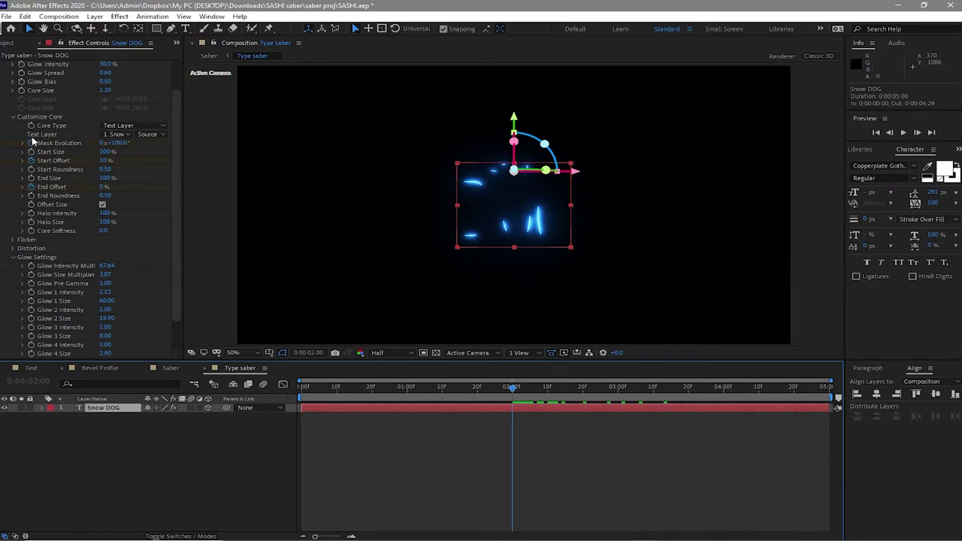
# Duplicate the Snow DOG layer and set the duplicate's Saber glow color to orange FF8A00
pyautogui.click(26, 15)
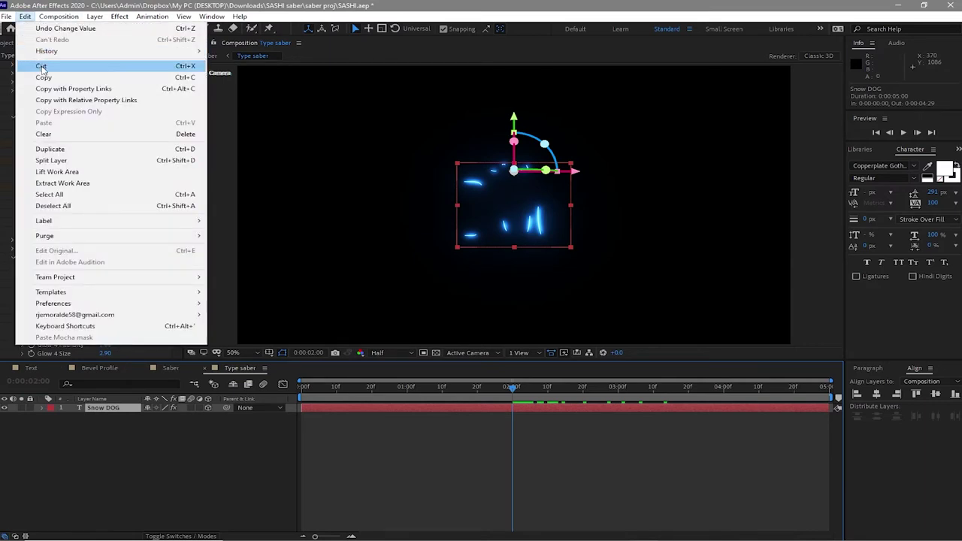
pyautogui.click(53, 149)
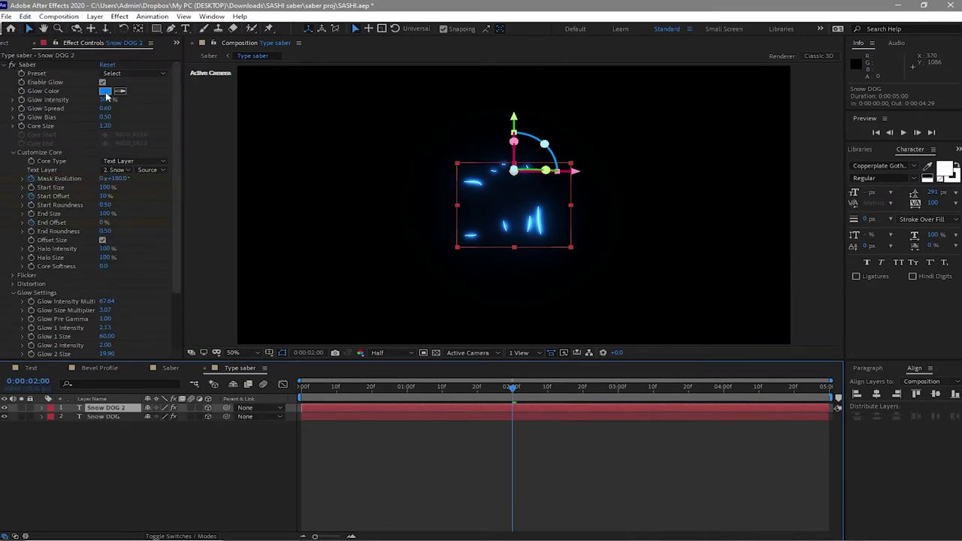
pyautogui.click(105, 91)
pyautogui.click(771, 442)
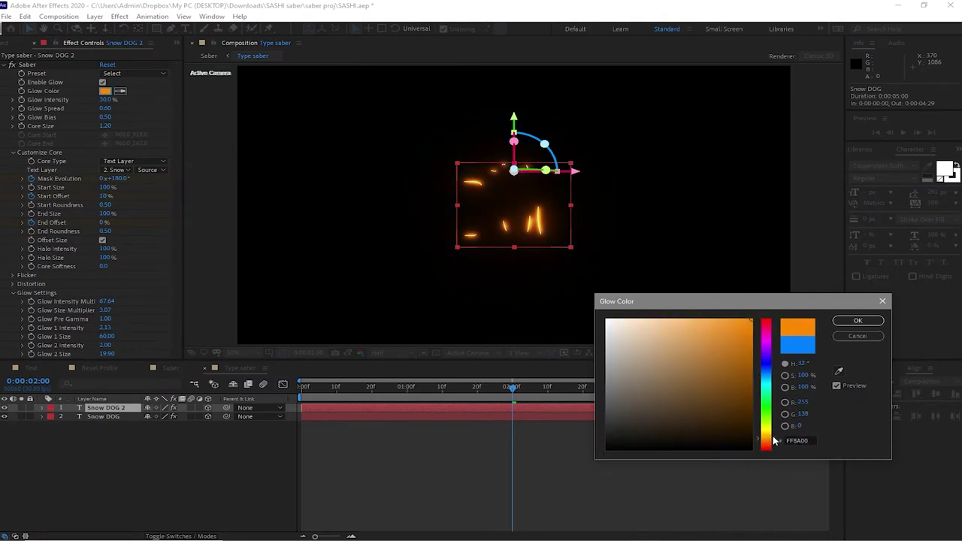
pyautogui.click(858, 321)
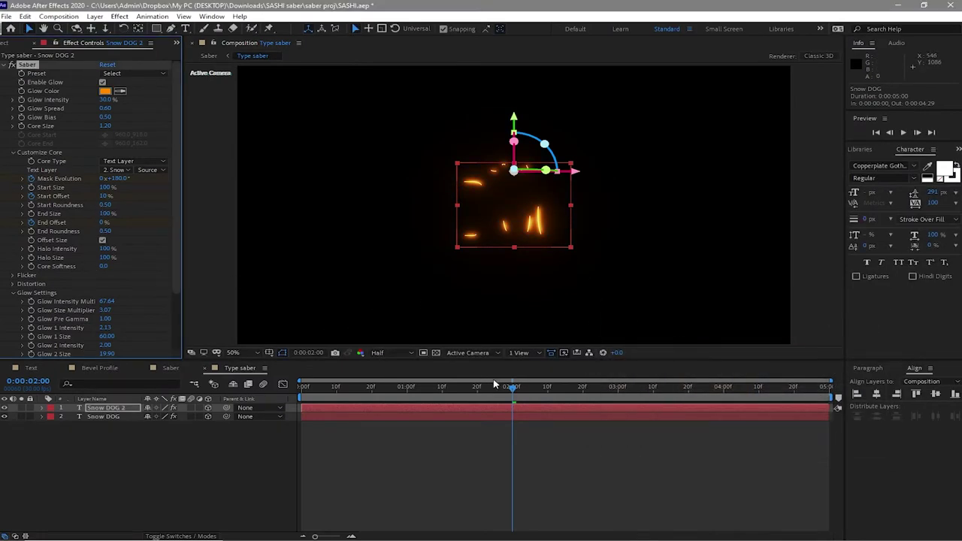
# At 0:00:04:00, set the orange duplicate's Mask Evolution to -1 revolution
pyautogui.click(517, 392)
pyautogui.press('space')
pyautogui.moveTo(666, 394); pyautogui.dragTo(725, 406)
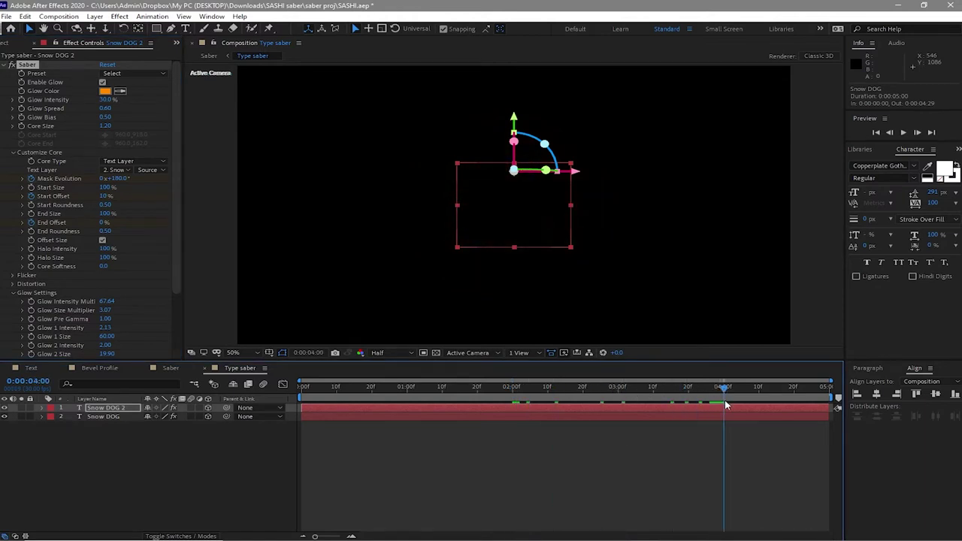
pyautogui.click(112, 178)
pyautogui.hotkey('shift', 'Tab')
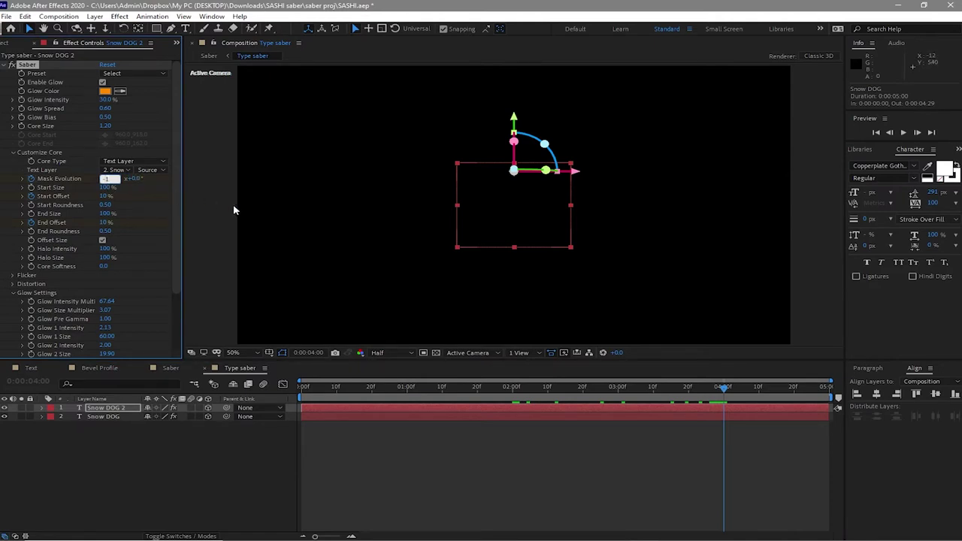
pyautogui.press('space')
# Show the layer blending modes, set the Snow DOG 2 layer to Add and preview the combined glow animation
pyautogui.click(113, 408)
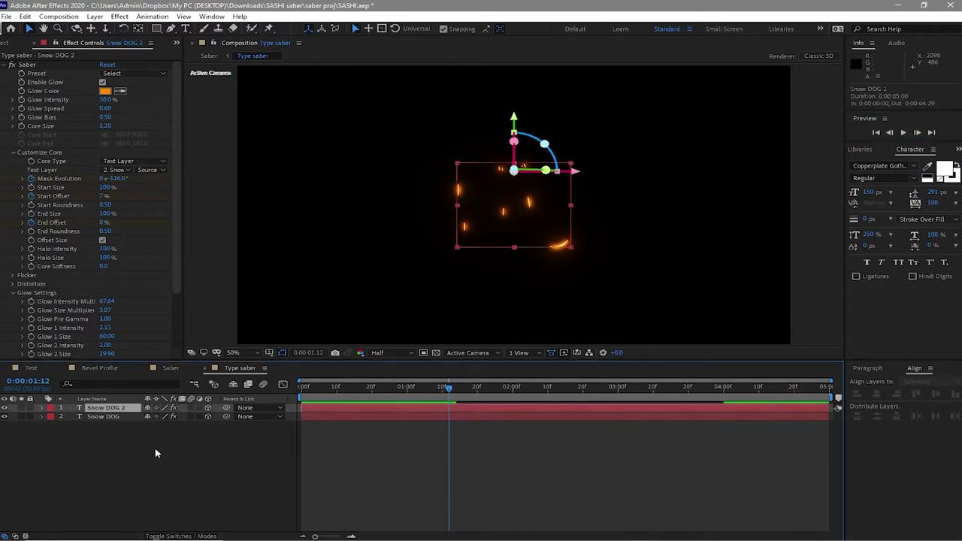
pyautogui.click(169, 537)
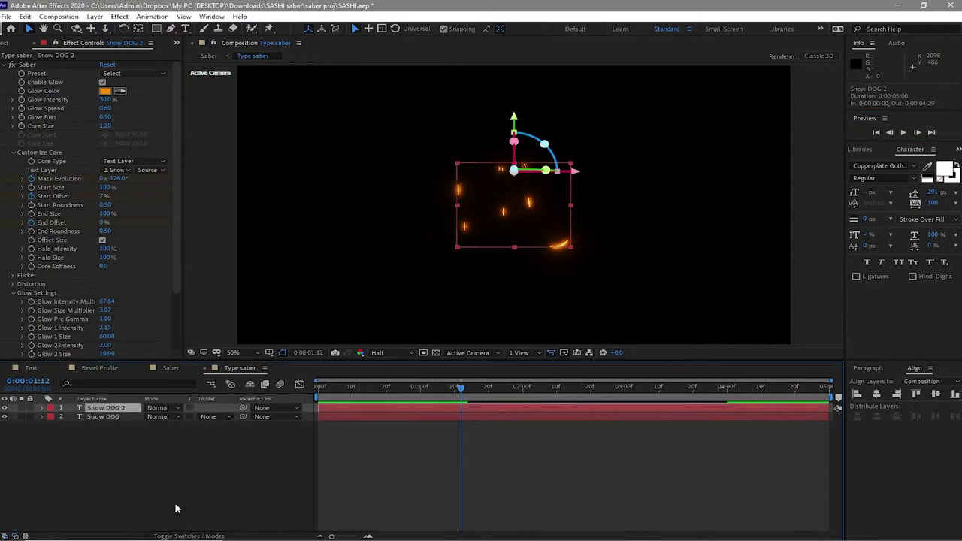
pyautogui.click(163, 416)
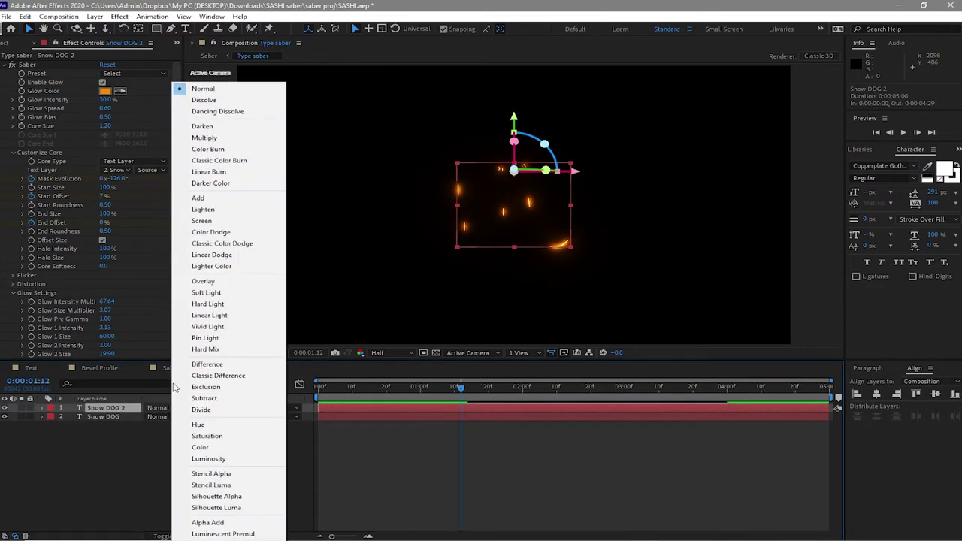
pyautogui.click(197, 199)
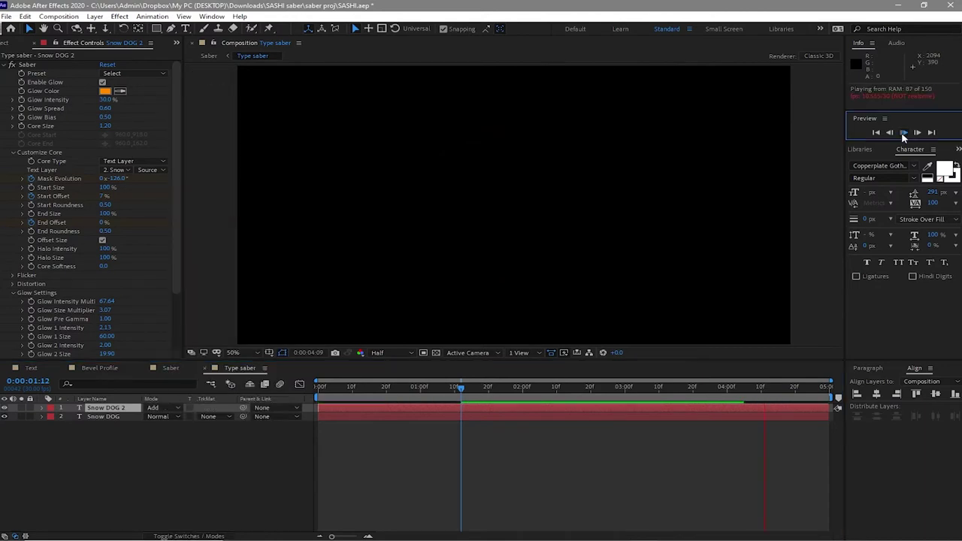
pyautogui.click(903, 132)
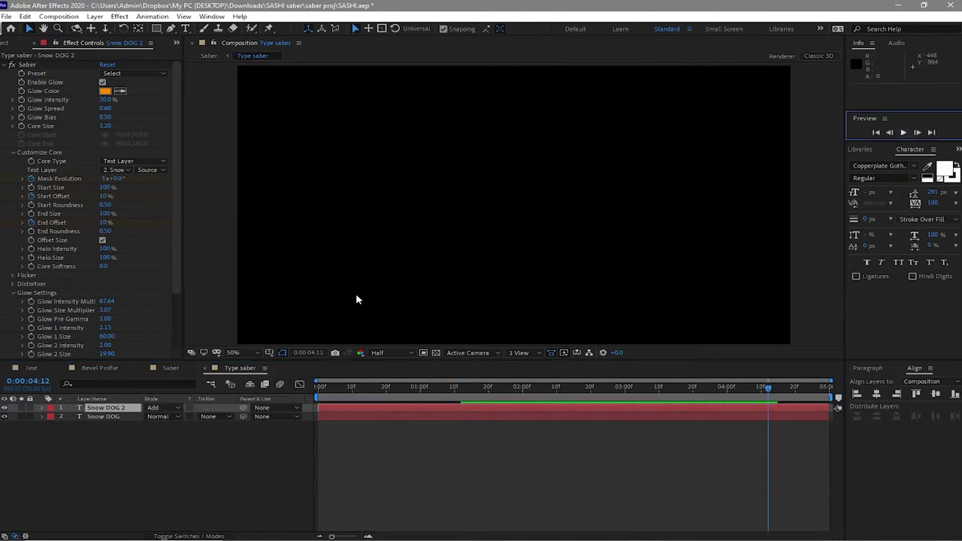
# Add Metal Texture.png from the Texture folder to the Text composition as its uppermost layer
pyautogui.click(31, 367)
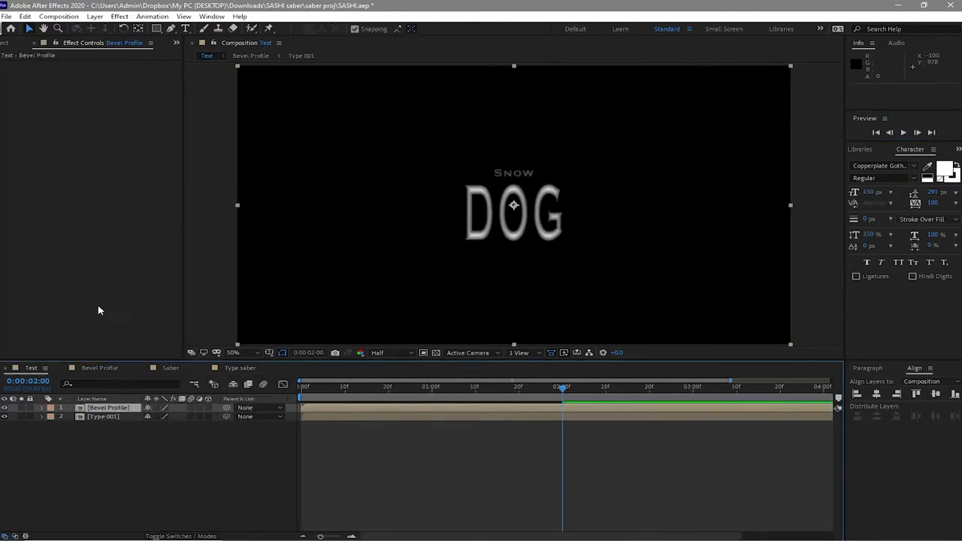
pyautogui.click(9, 44)
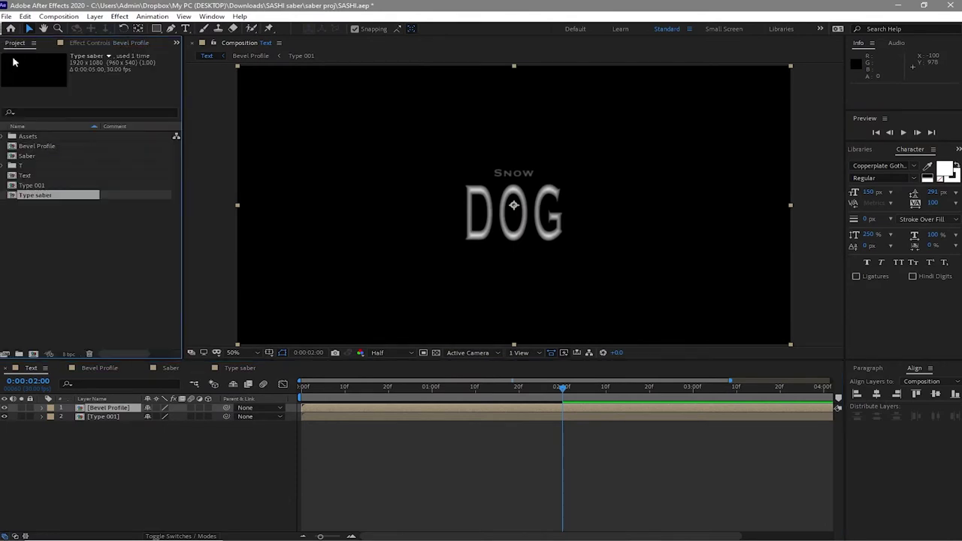
pyautogui.click(4, 136)
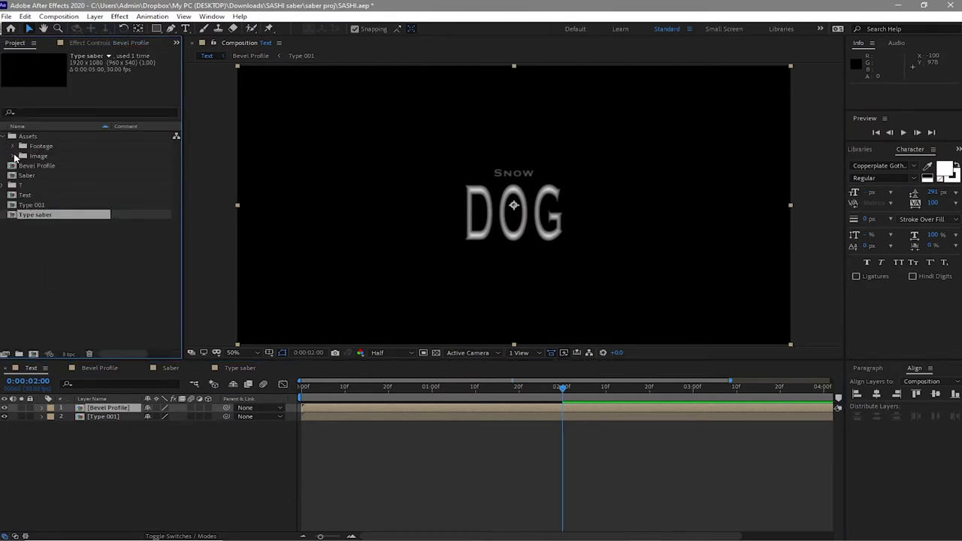
pyautogui.click(13, 155)
pyautogui.click(23, 166)
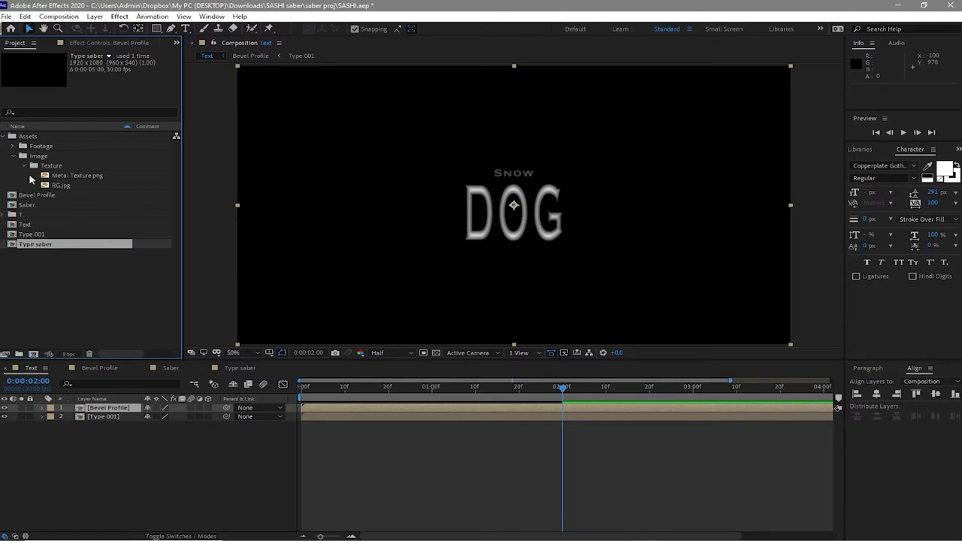
pyautogui.moveTo(45, 175); pyautogui.dragTo(110, 409)
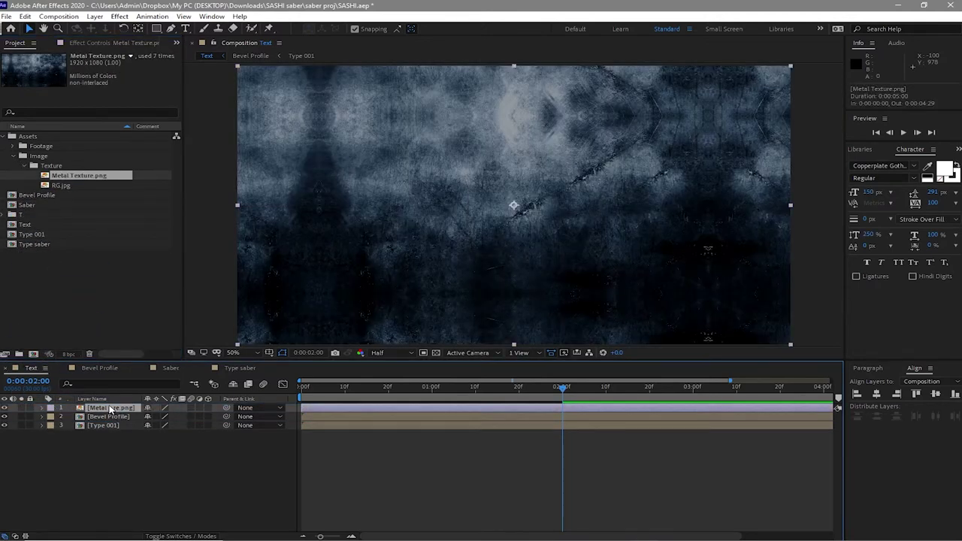
# Pre-compose the metal texture layer as "Textutre", moving all attributes into the new composition
pyautogui.rightClick(110, 409)
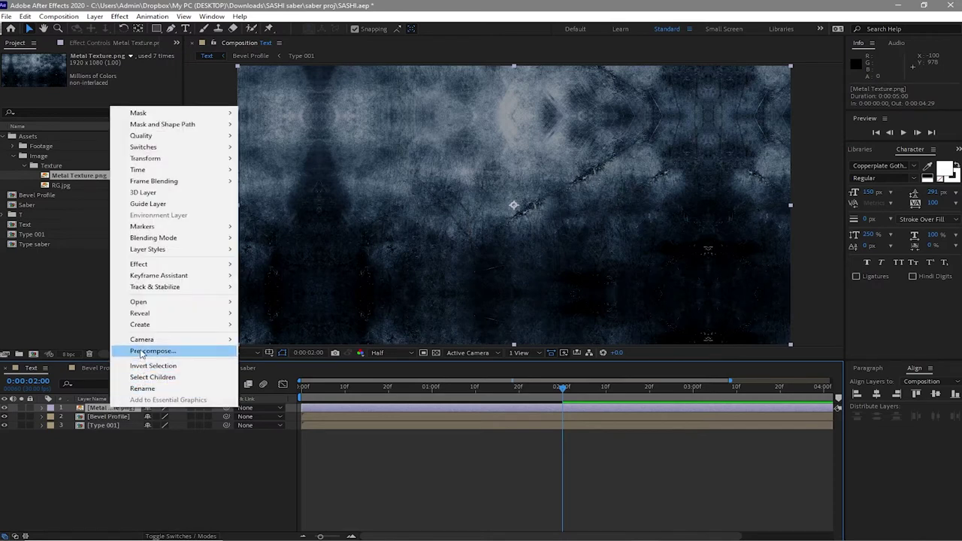
pyautogui.click(142, 351)
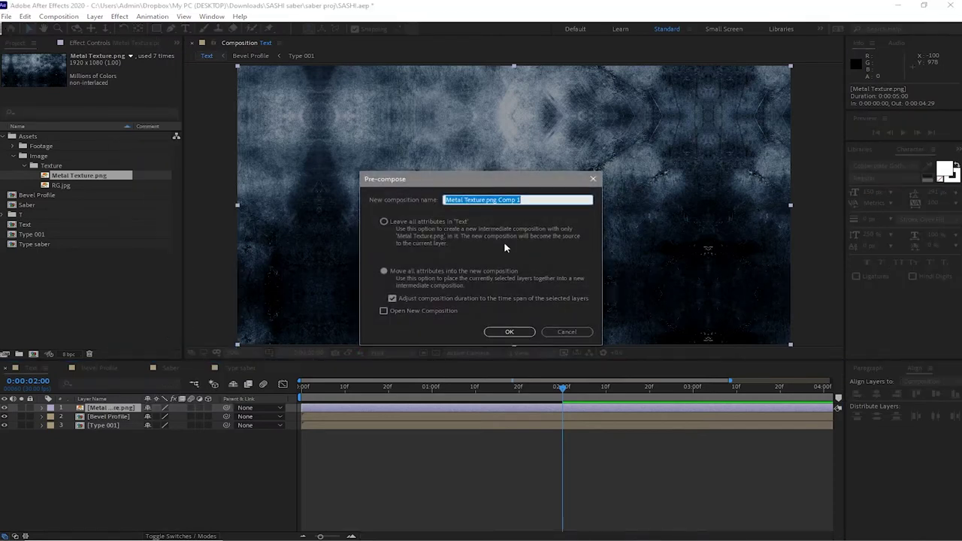
pyautogui.write('Texture')
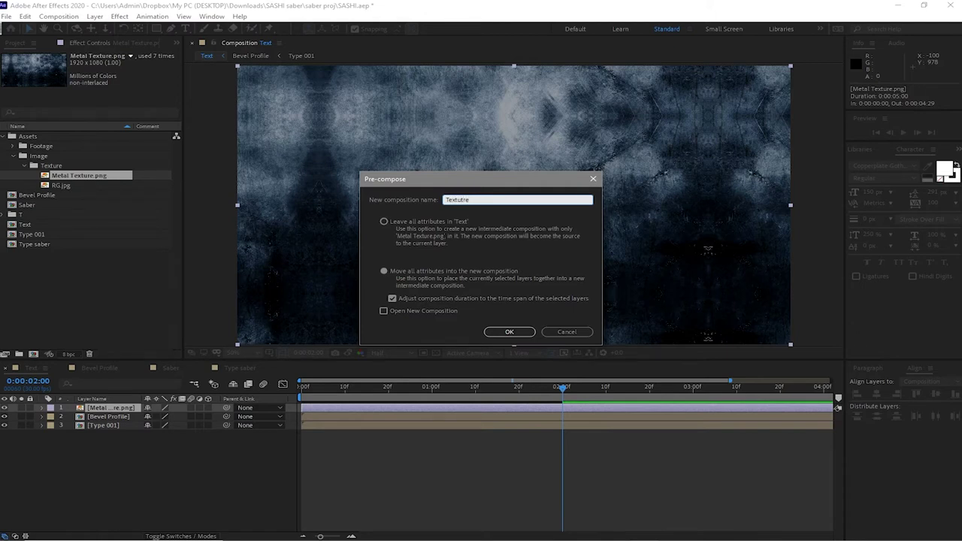
pyautogui.click(384, 271)
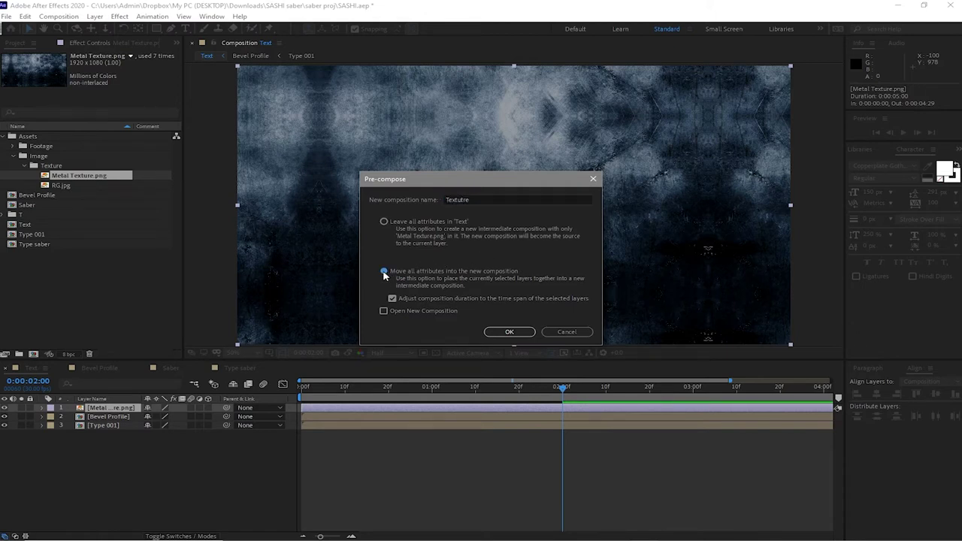
pyautogui.click(489, 333)
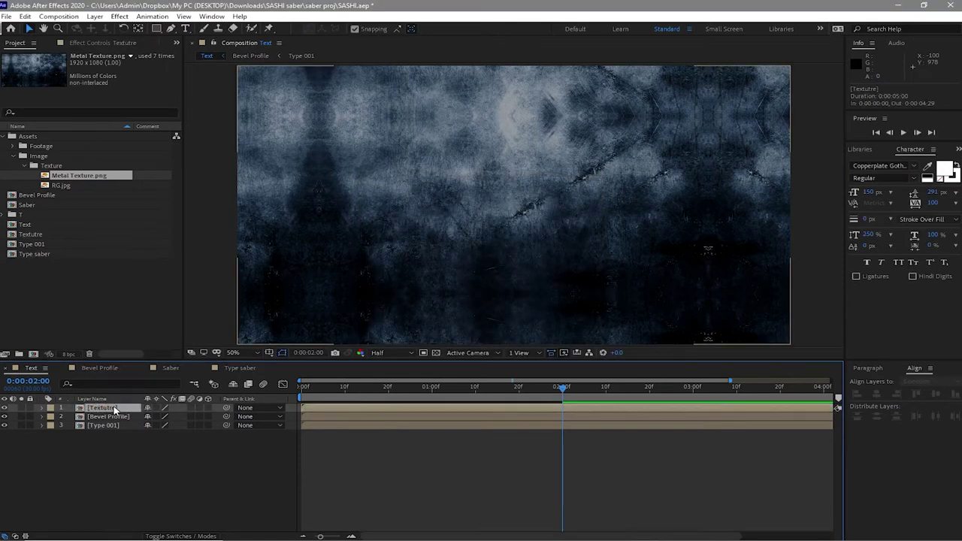
# Apply CC Glass to the Textutre layer and use the Bevel Profile layer as its Bump Map
pyautogui.click(122, 16)
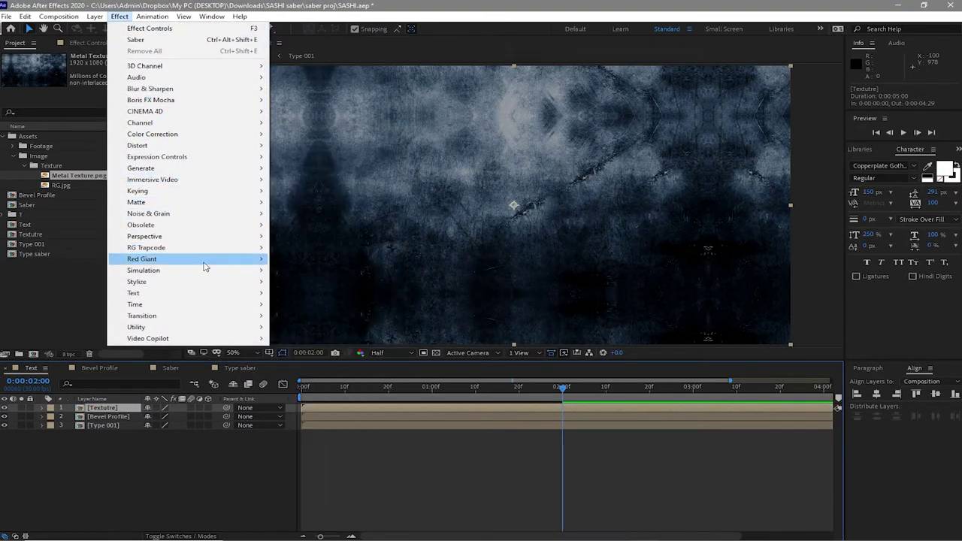
pyautogui.moveTo(212, 286)
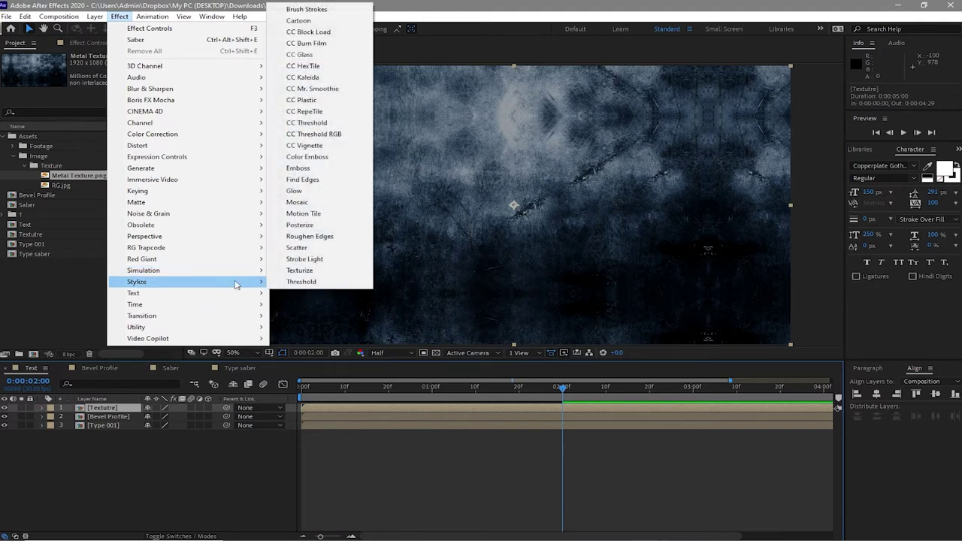
pyautogui.click(308, 54)
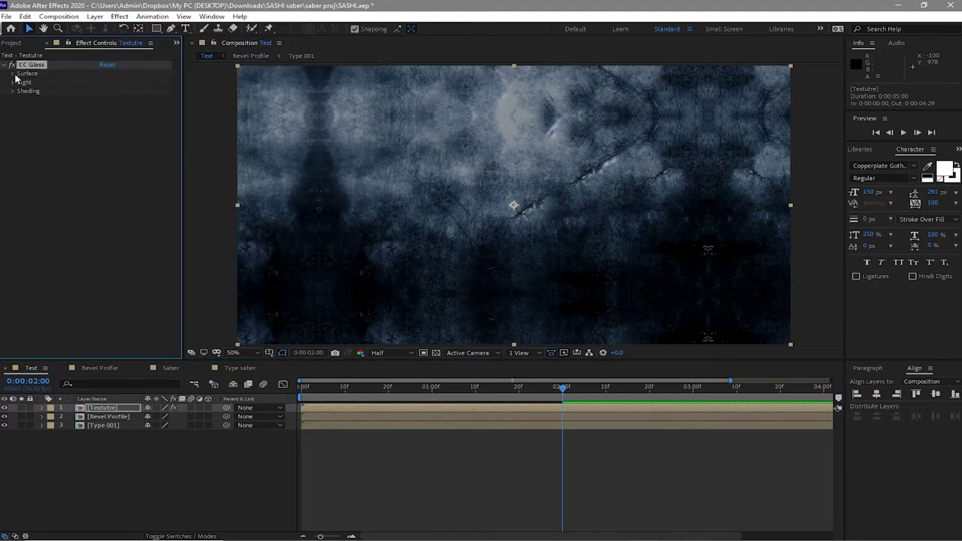
pyautogui.click(14, 74)
pyautogui.click(118, 82)
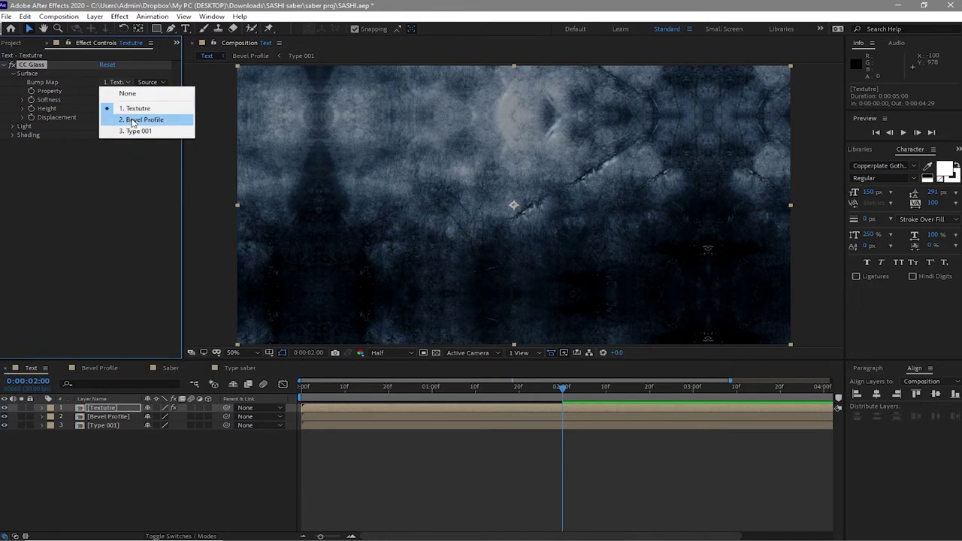
pyautogui.click(133, 120)
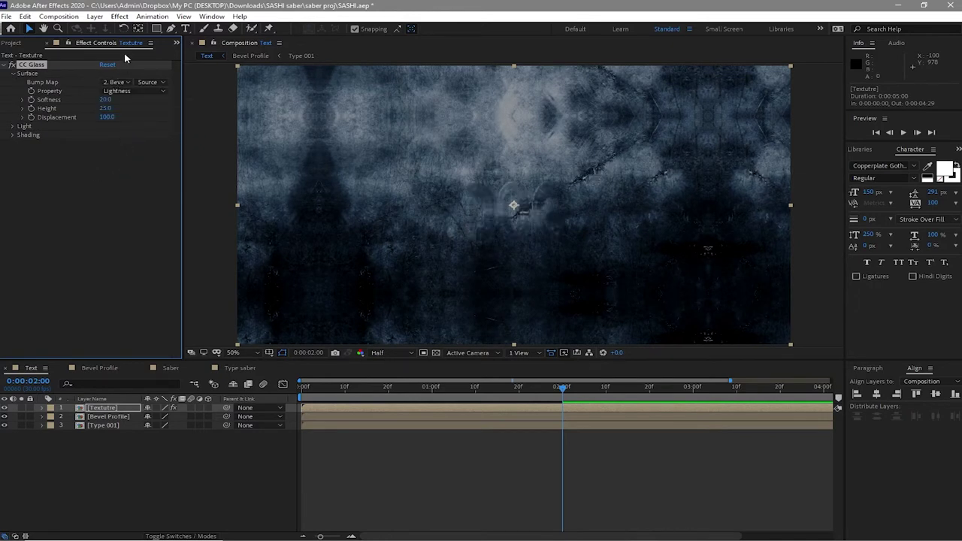
# Apply Set Matte to the Textutre layer with the matte taken from Type 001, and set the CC Glass Height to 100
pyautogui.click(120, 17)
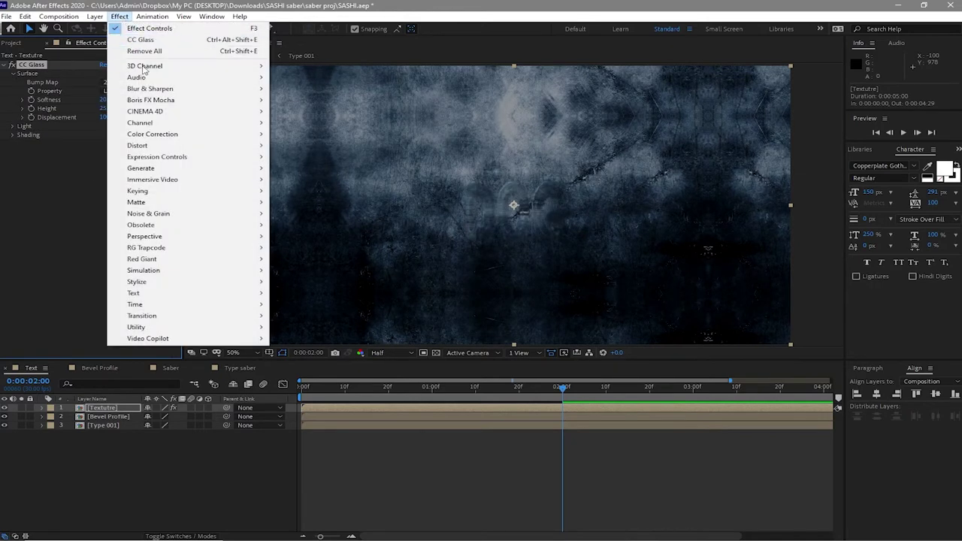
pyautogui.moveTo(161, 122)
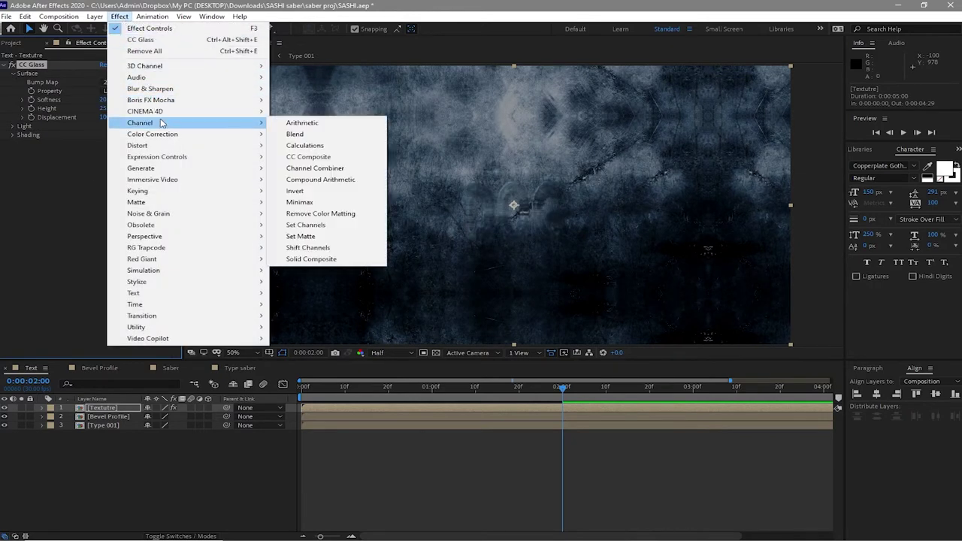
pyautogui.click(304, 236)
pyautogui.click(128, 154)
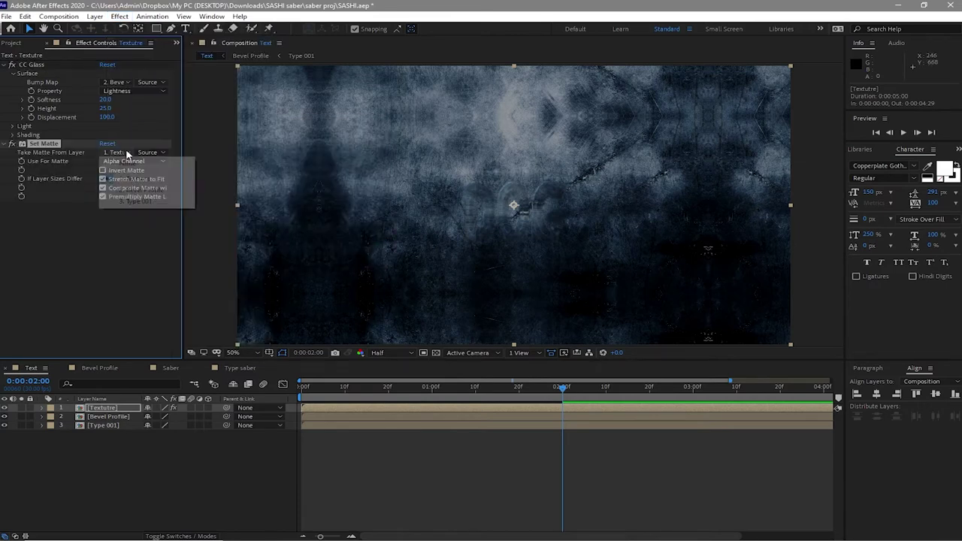
pyautogui.click(136, 201)
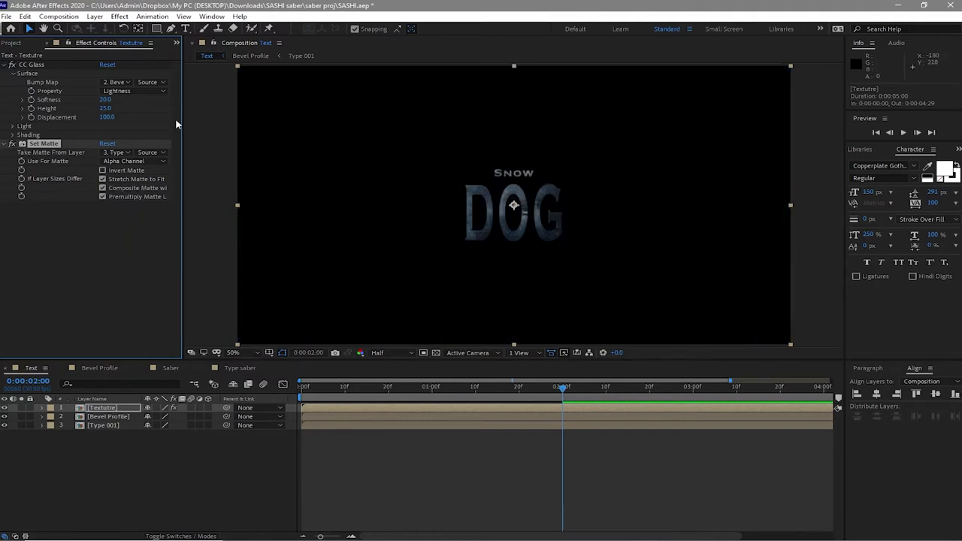
pyautogui.click(105, 100)
pyautogui.press('Return')
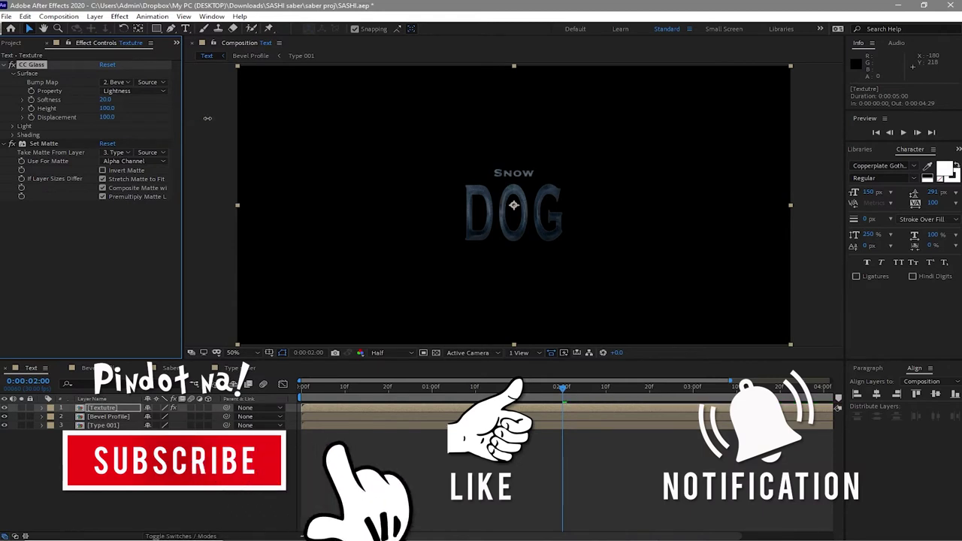
# Apply Curves to the Textutre layer, raising the RGB midtones and slightly lifting the black point to brighten the texture
pyautogui.click(100, 410)
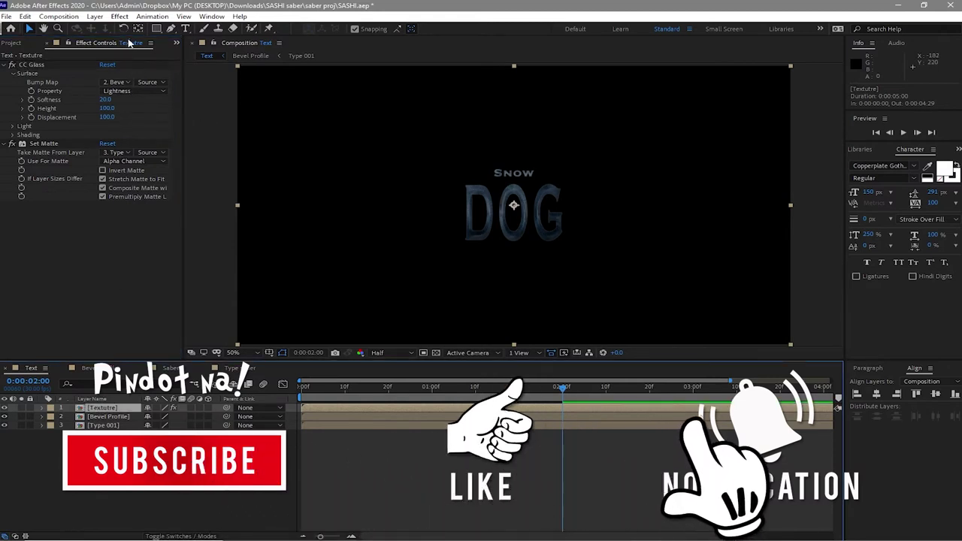
pyautogui.click(119, 16)
pyautogui.moveTo(150, 134)
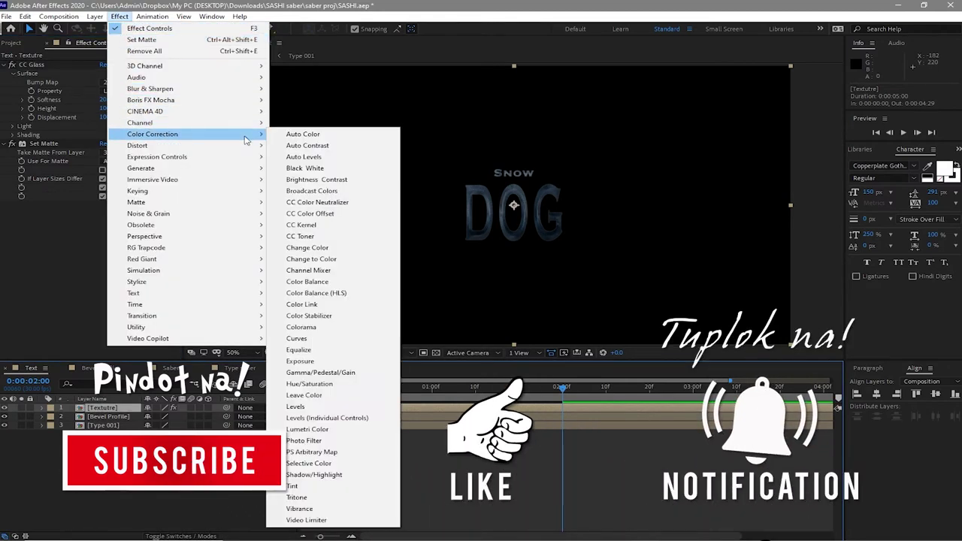
pyautogui.click(300, 338)
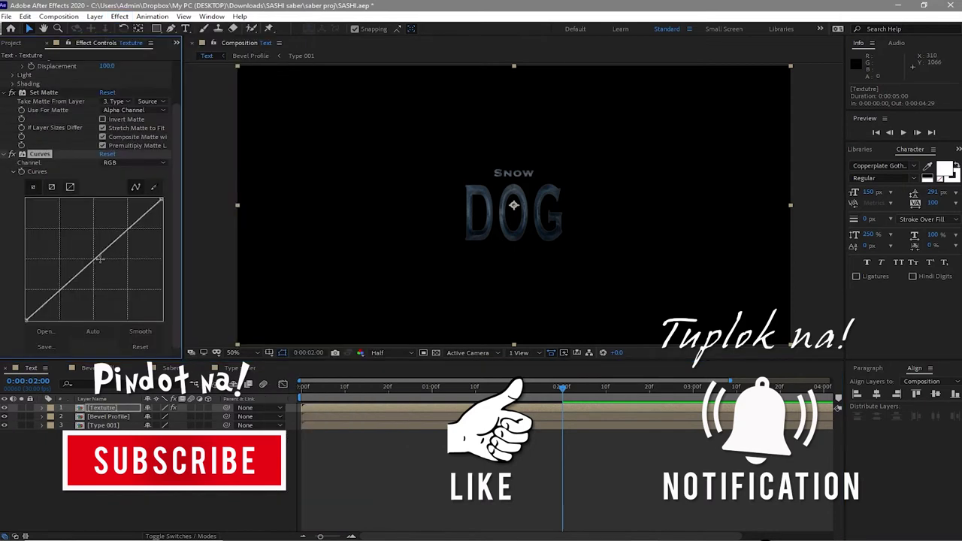
pyautogui.moveTo(98, 258); pyautogui.dragTo(88, 244)
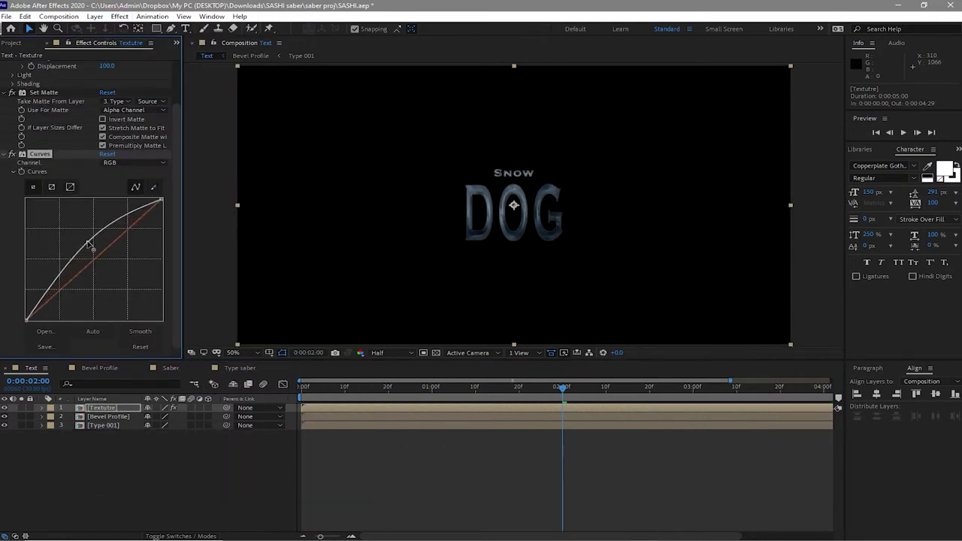
pyautogui.moveTo(57, 287); pyautogui.dragTo(55, 294)
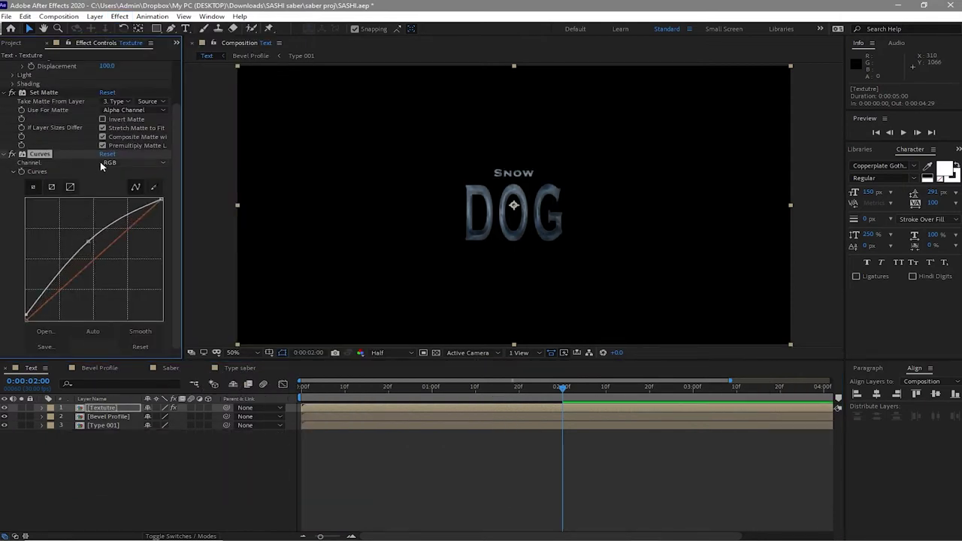
# Collapse the CC Glass, Set Matte and Curves settings of the Textutre layer
pyautogui.scroll(3, 101, 135)
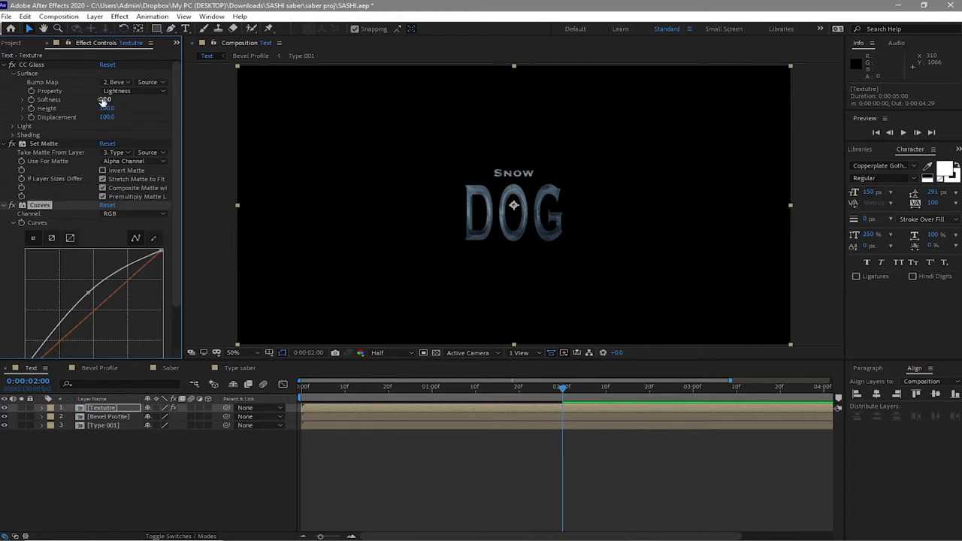
pyautogui.click(103, 100)
pyautogui.click(4, 64)
pyautogui.click(4, 73)
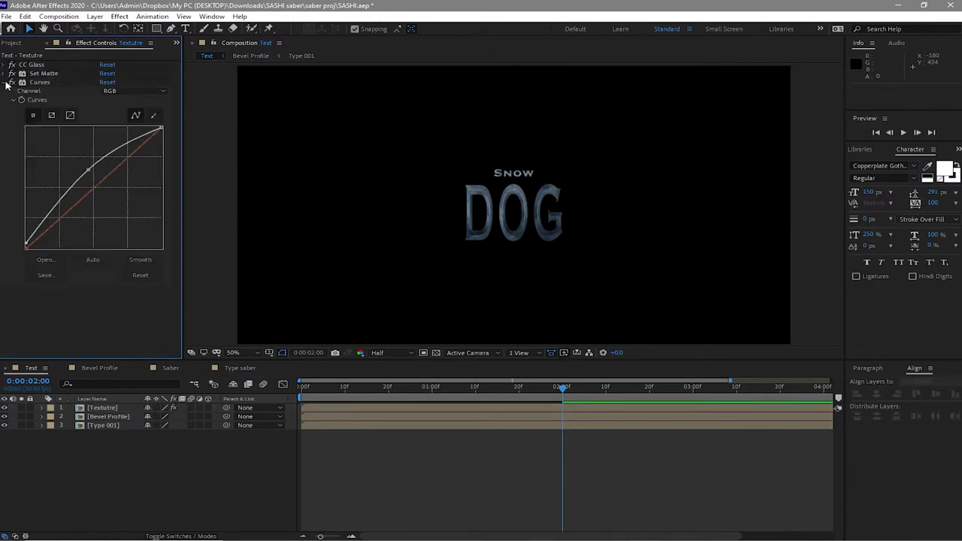
pyautogui.click(4, 82)
# Create a new composition named "Animtion 1"
pyautogui.click(59, 16)
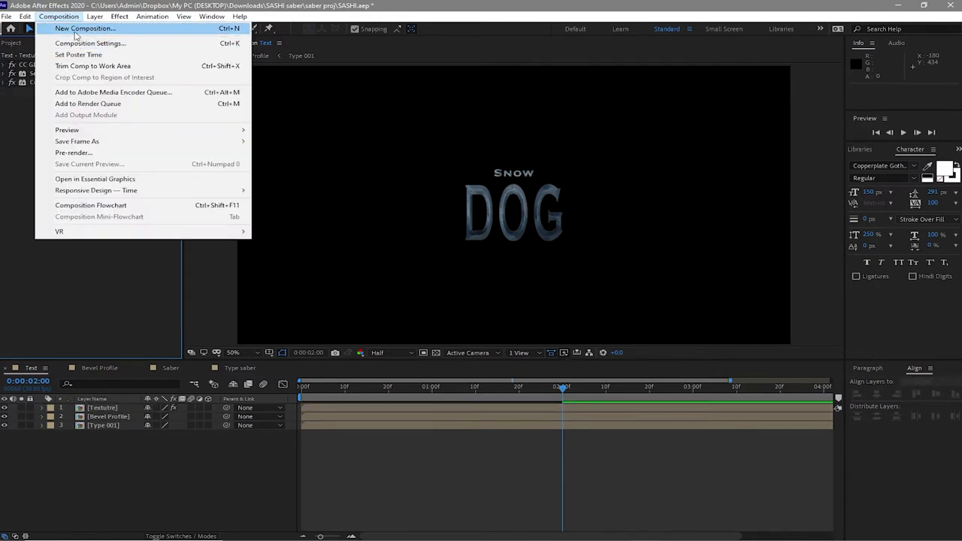
pyautogui.click(75, 33)
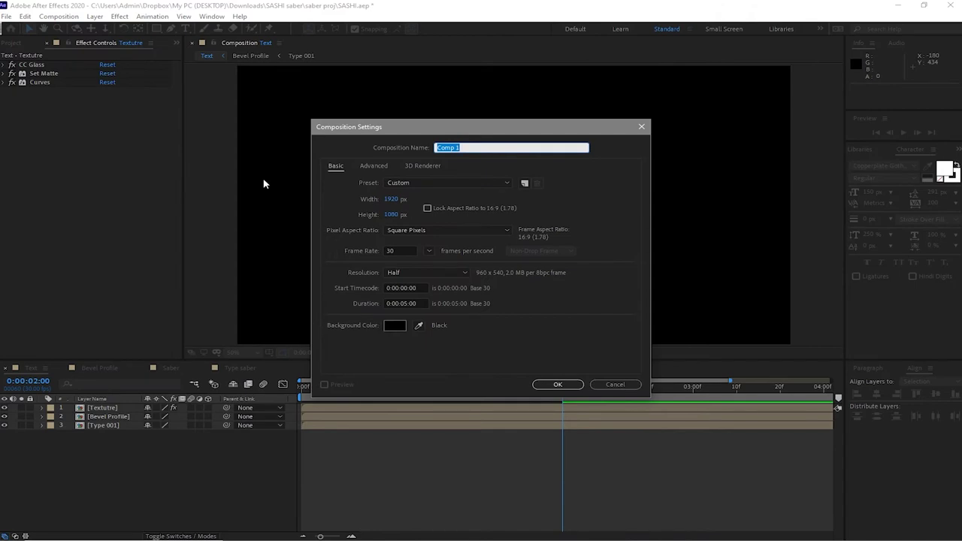
pyautogui.write('Animtion')
pyautogui.click(542, 387)
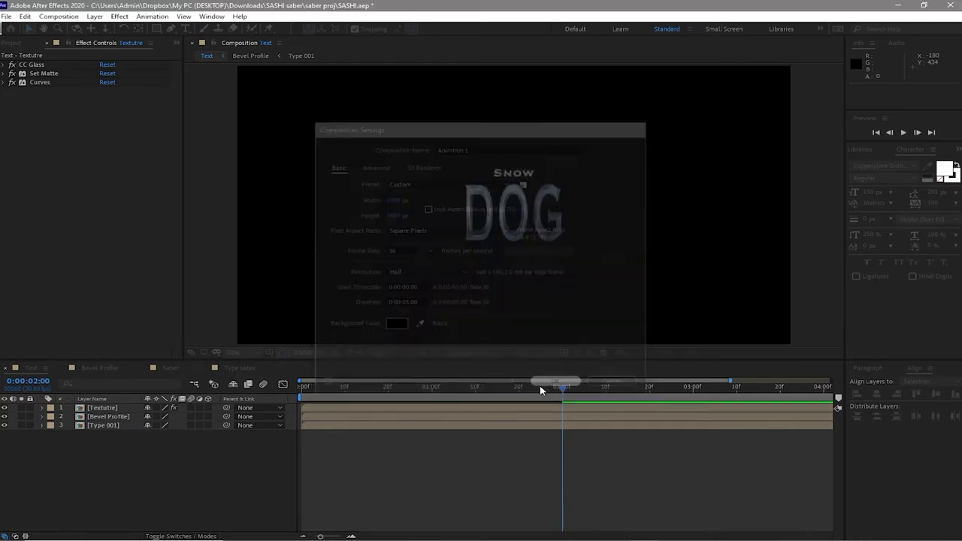
# Move the Animtion 1 composition out of the Texture folder to the root of the project
pyautogui.click(15, 43)
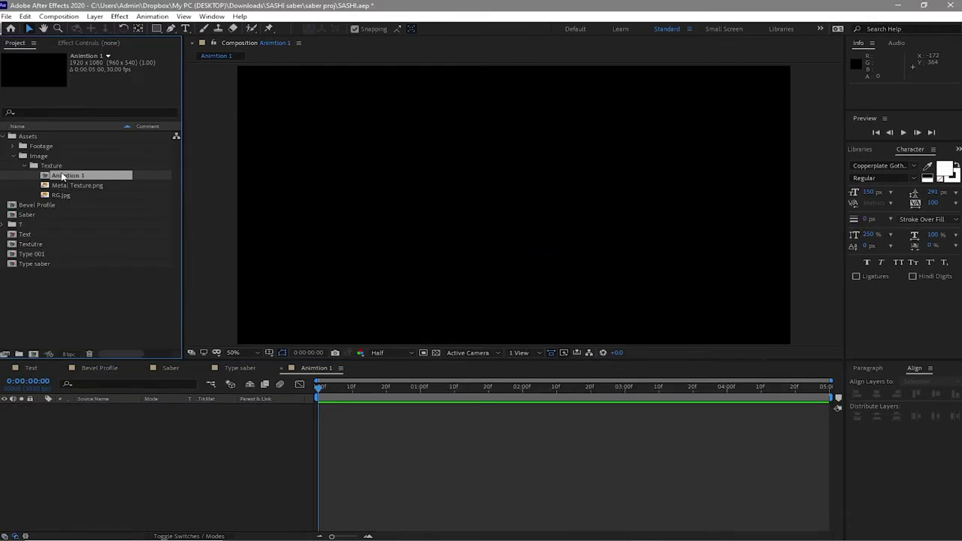
pyautogui.moveTo(77, 175); pyautogui.dragTo(87, 296)
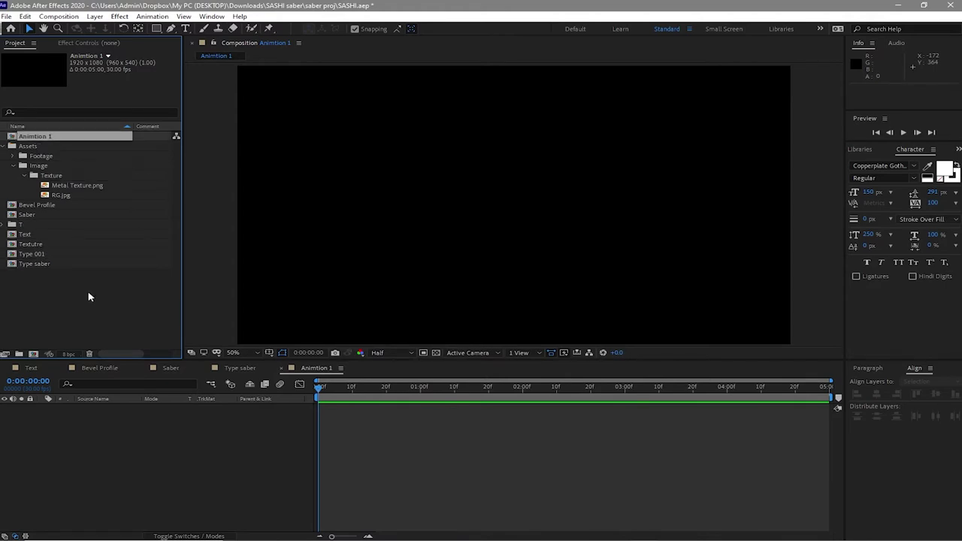
pyautogui.click(100, 290)
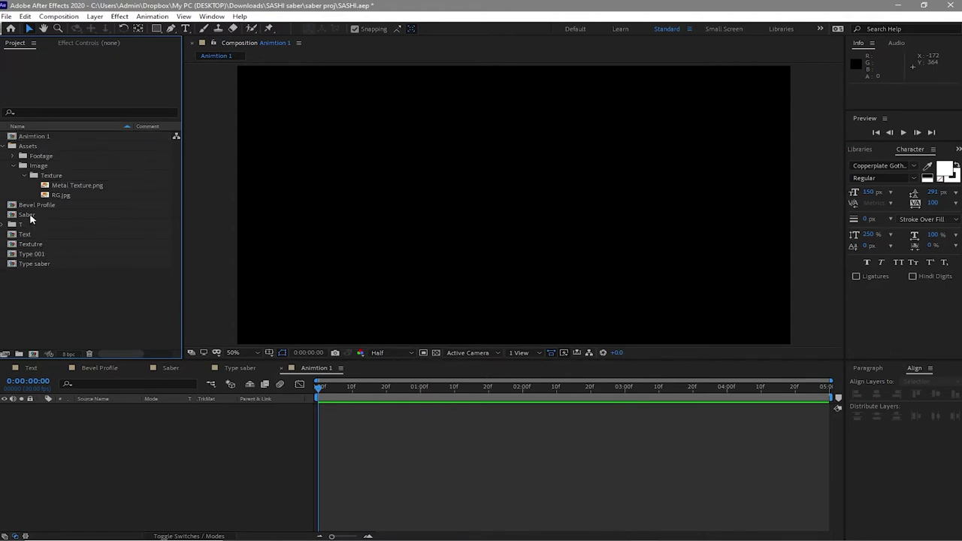
# Add the Saber composition as a layer in Animtion 1 and preview the glow animation
pyautogui.moveTo(30, 217); pyautogui.dragTo(144, 436)
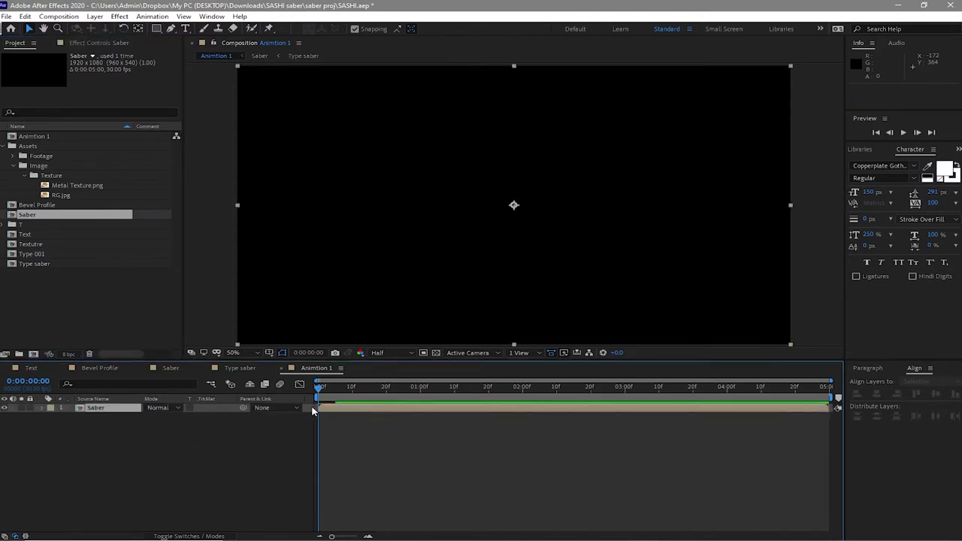
pyautogui.press('space')
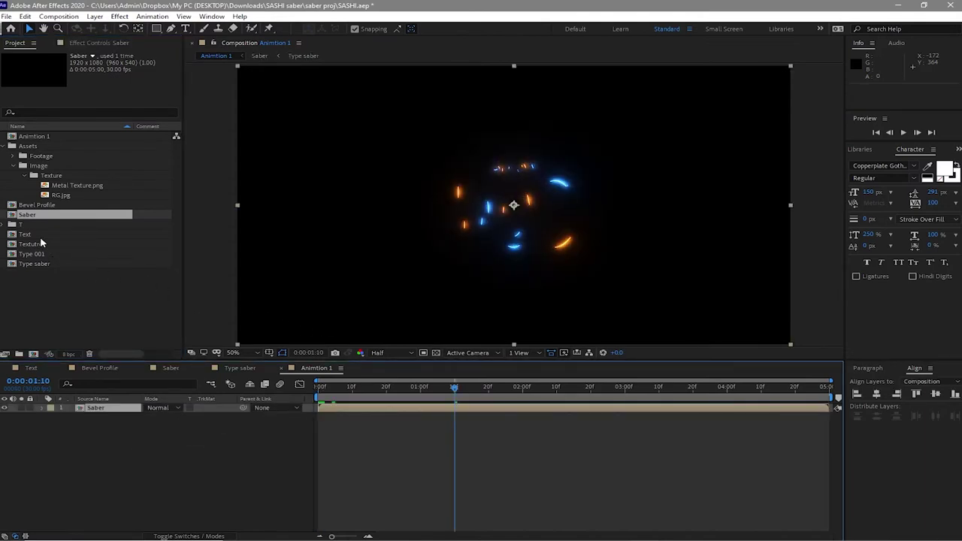
# Add the Text composition below the Saber layer in Animtion 1 and set the Saber layer's blending mode to Add
pyautogui.moveTo(41, 237); pyautogui.dragTo(123, 411)
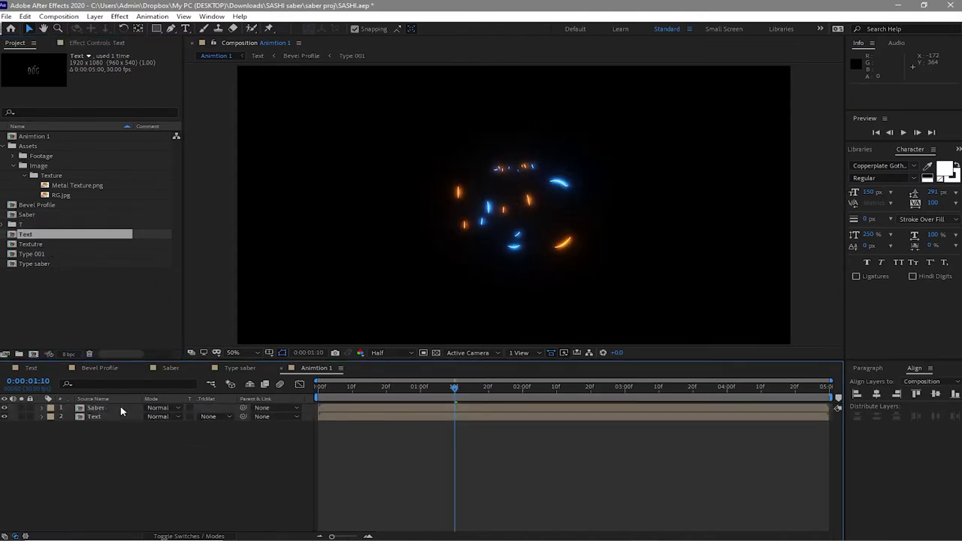
pyautogui.click(166, 408)
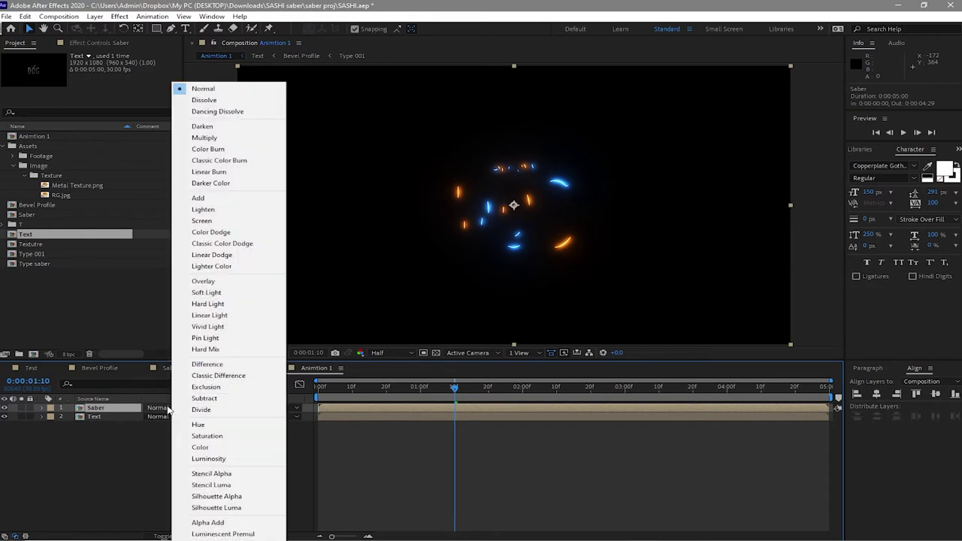
pyautogui.click(195, 199)
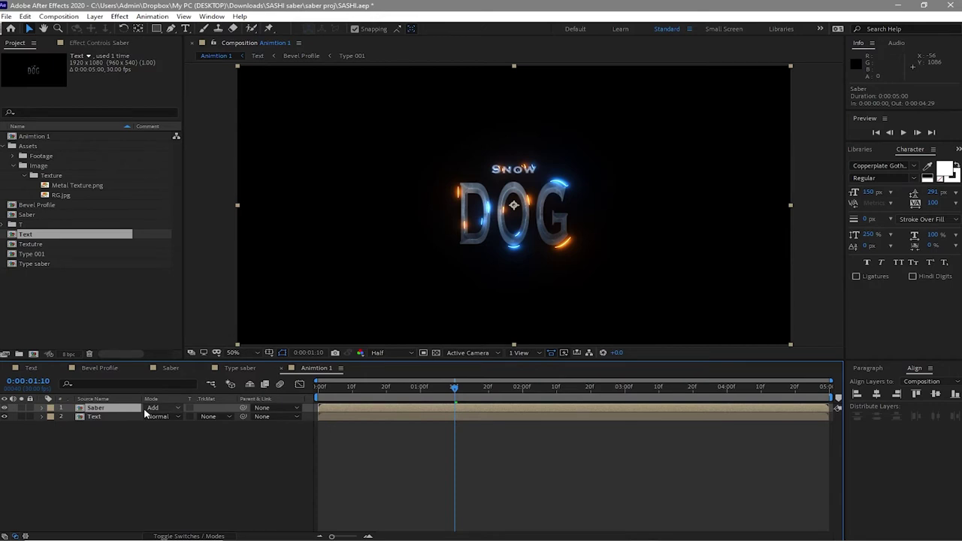
# Turn the Saber layer in Animtion 1 into a 3D layer
pyautogui.press('p')
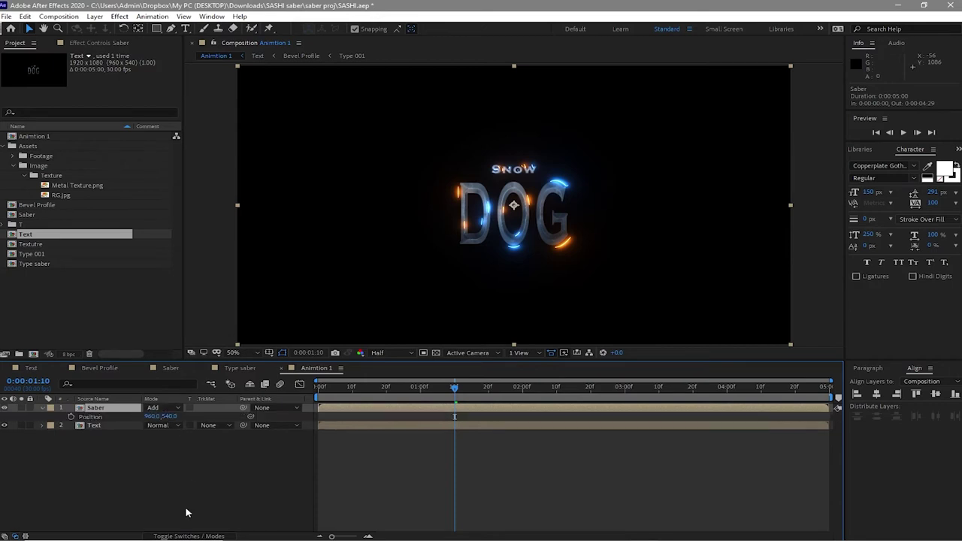
pyautogui.click(188, 535)
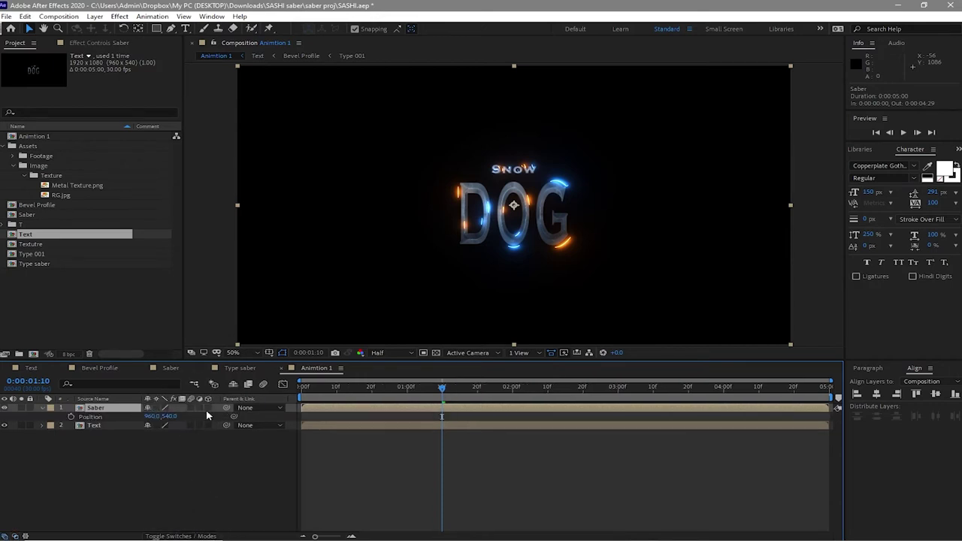
pyautogui.click(208, 408)
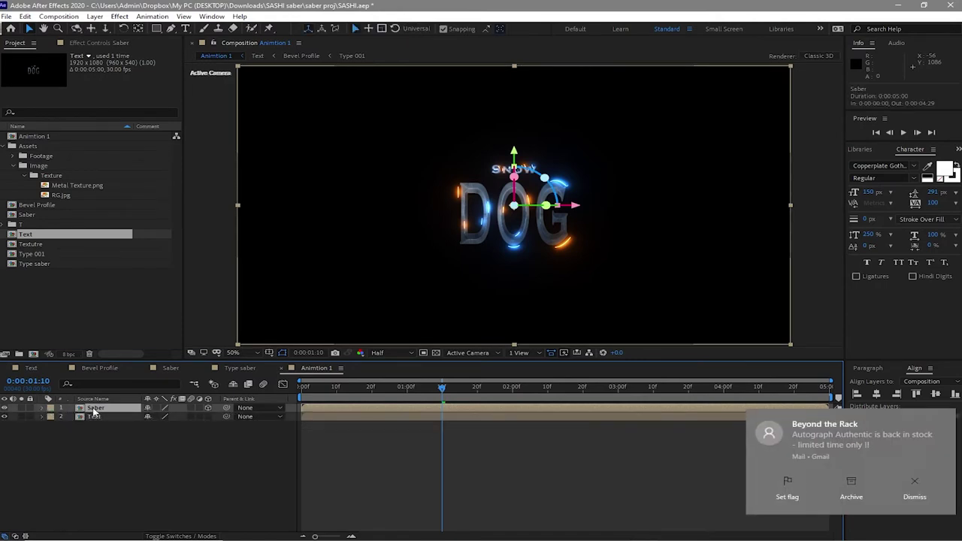
# Keyframe the Saber layer's Position at 0:00:01:00 and set its Z value to -2800 at the start of the composition
pyautogui.press('p')
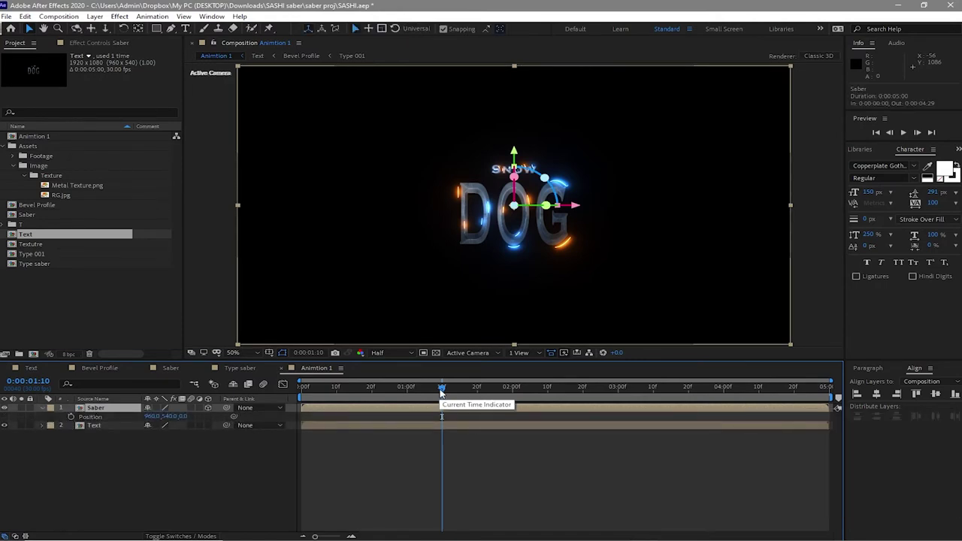
pyautogui.moveTo(441, 390); pyautogui.dragTo(407, 390)
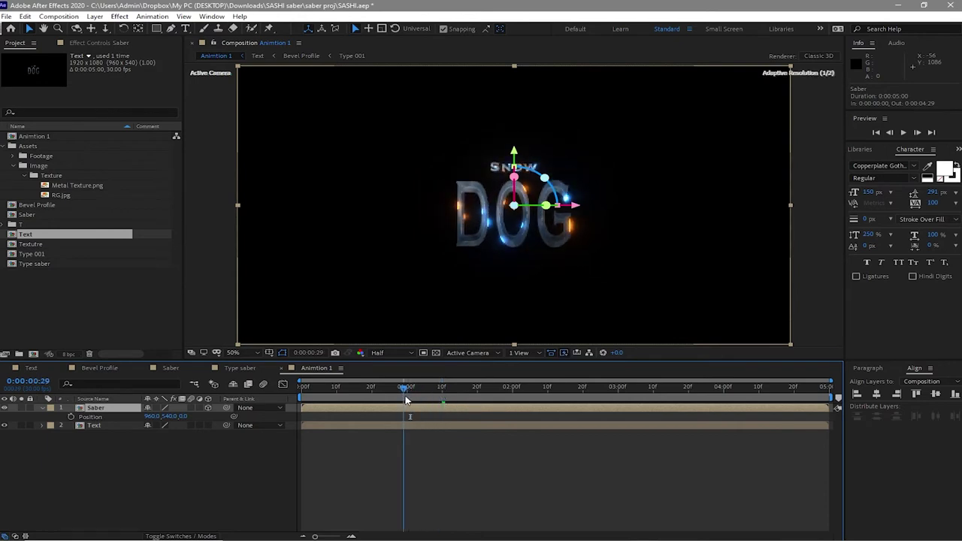
pyautogui.click(71, 418)
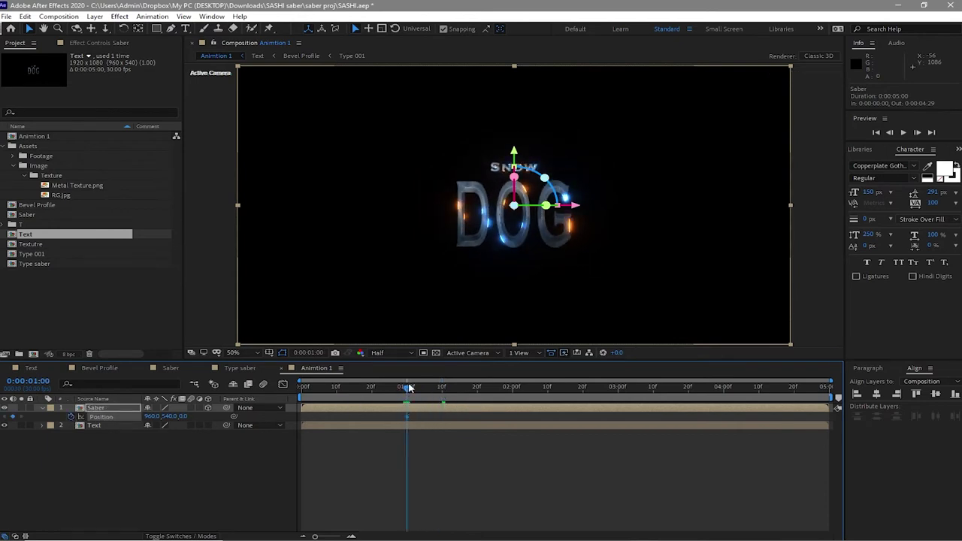
pyautogui.press('Home')
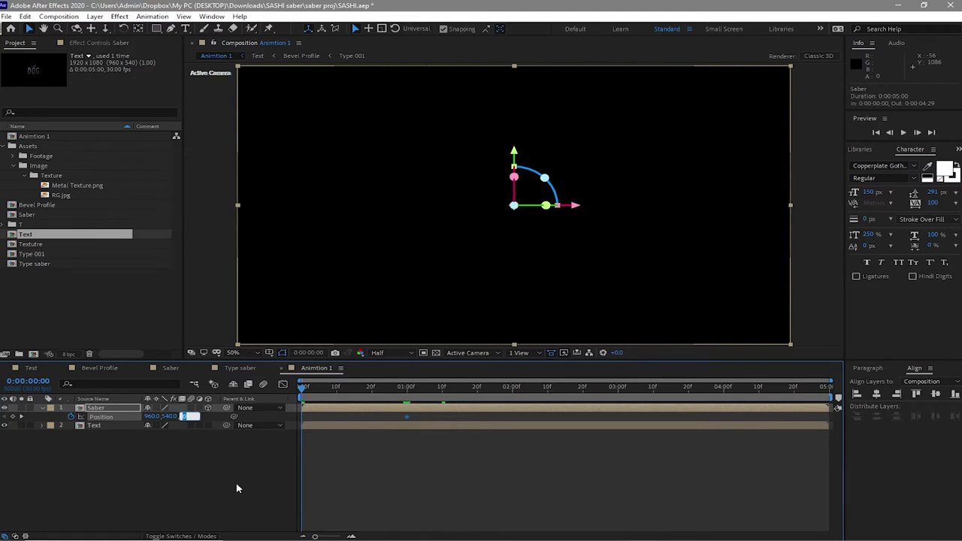
pyautogui.write('-2800')
# Set the Saber layer's Z position to 488 at 0:00:02:00 and preview the animation
pyautogui.moveTo(301, 390); pyautogui.dragTo(512, 387)
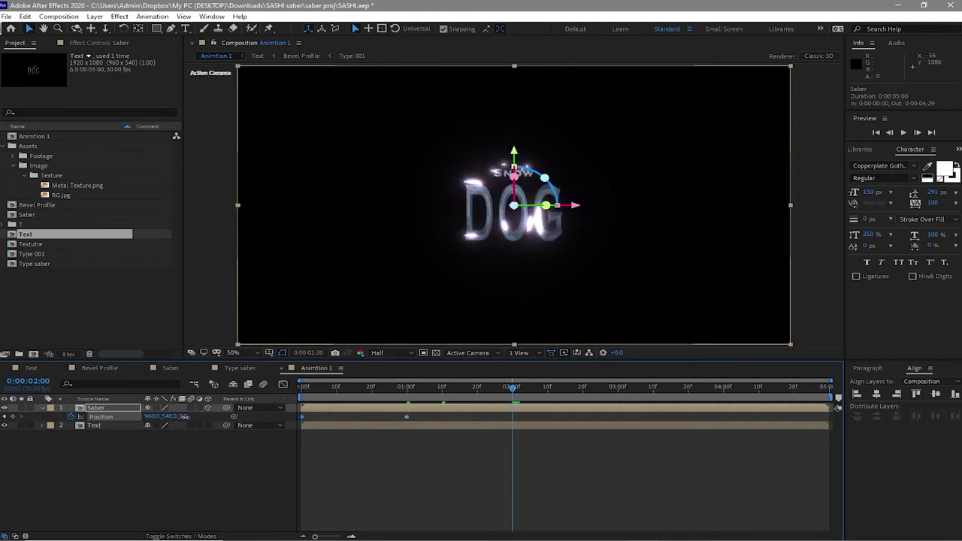
pyautogui.click(184, 417)
pyautogui.write('488')
pyautogui.press('Return')
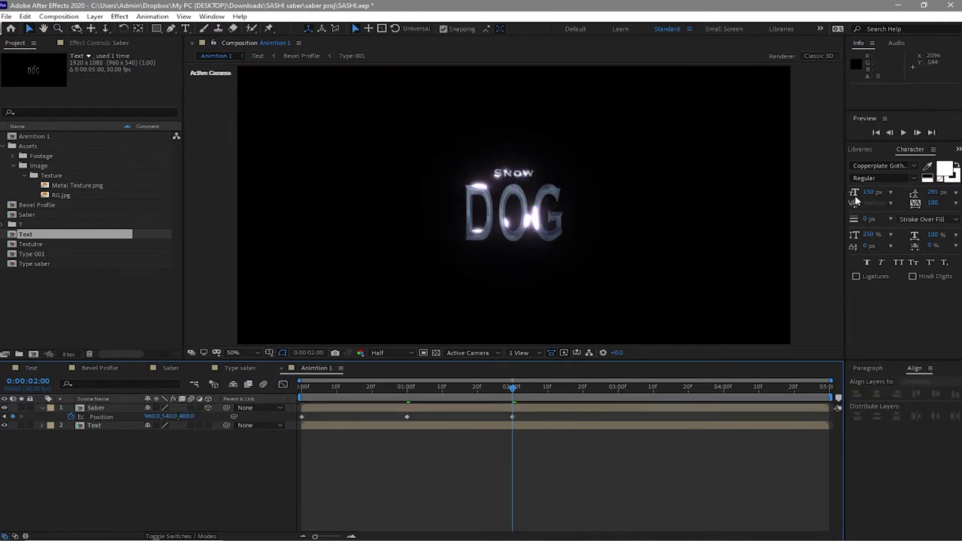
pyautogui.click(903, 132)
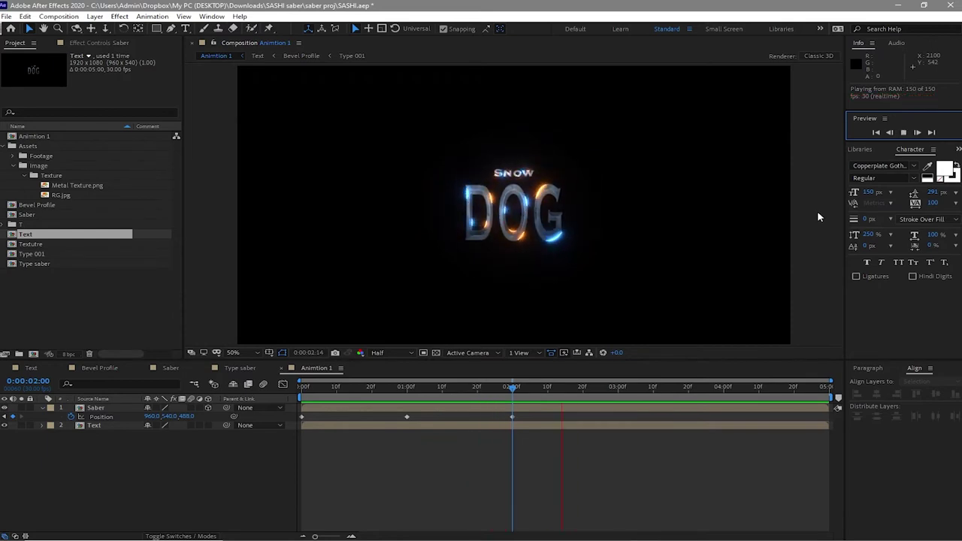
pyautogui.click(903, 132)
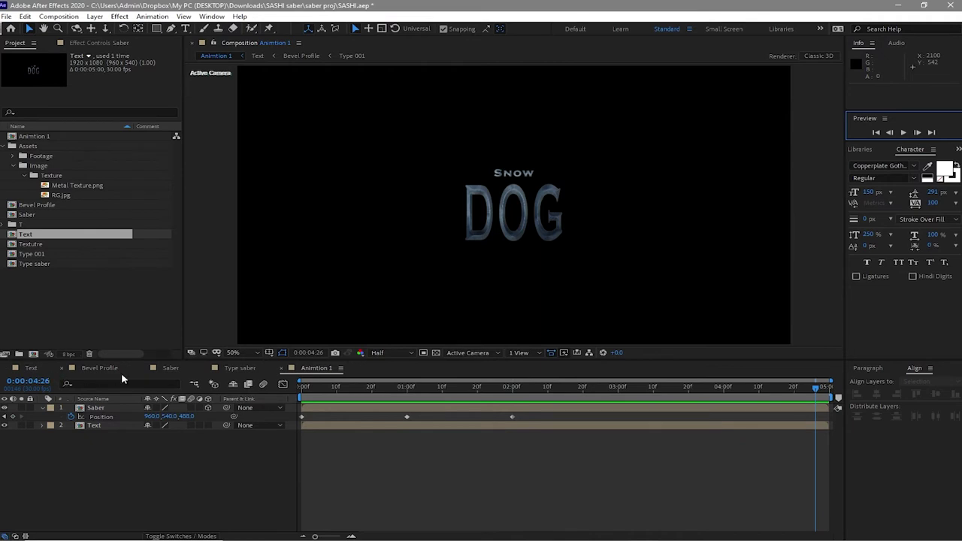
# Open the Type 001 composition to check its Snow DOG text layer and return to Animtion 1
pyautogui.click(13, 257)
pyautogui.doubleClick(13, 257)
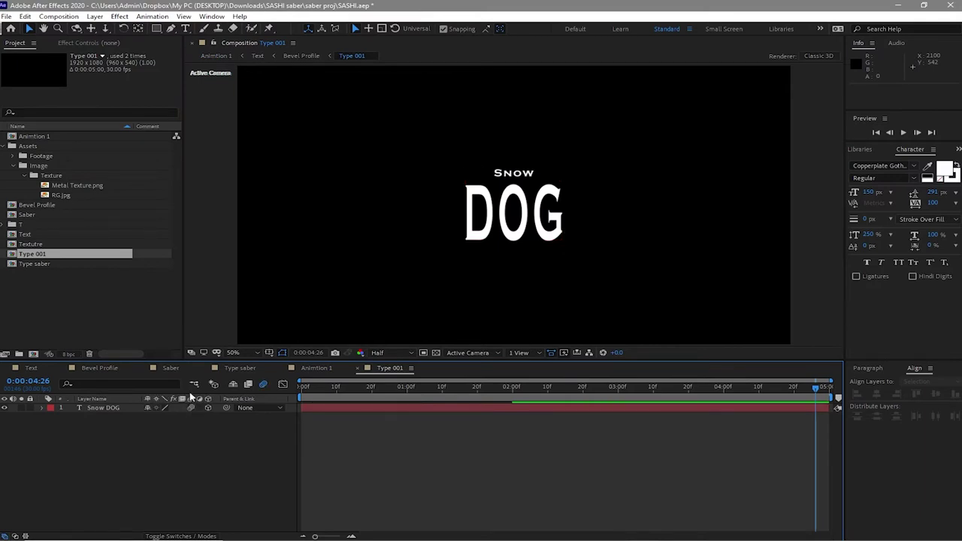
pyautogui.hotkey('shift', 'Escape')
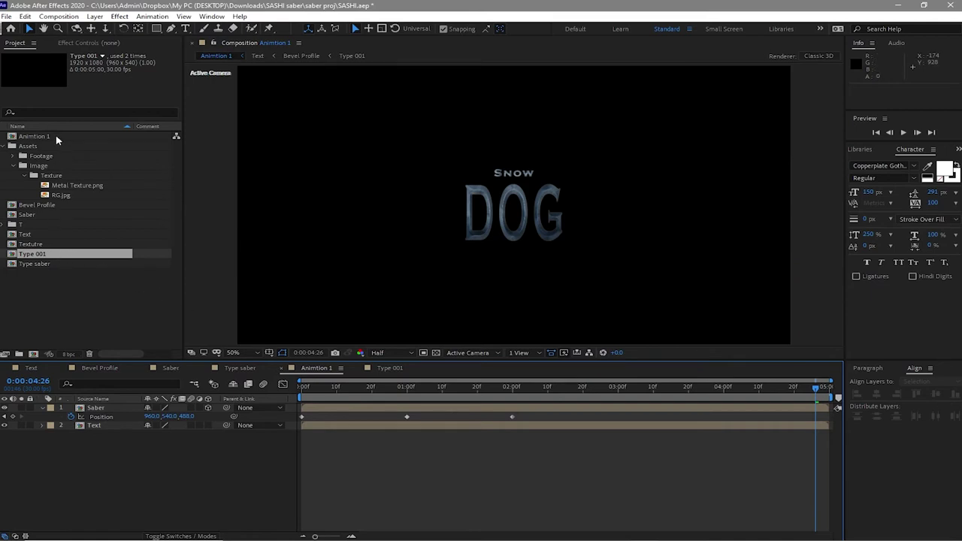
# Rename the Animtion 1 composition as "Animation 1" and switch to the Type 001 composition
pyautogui.click(33, 137)
pyautogui.press('Return')
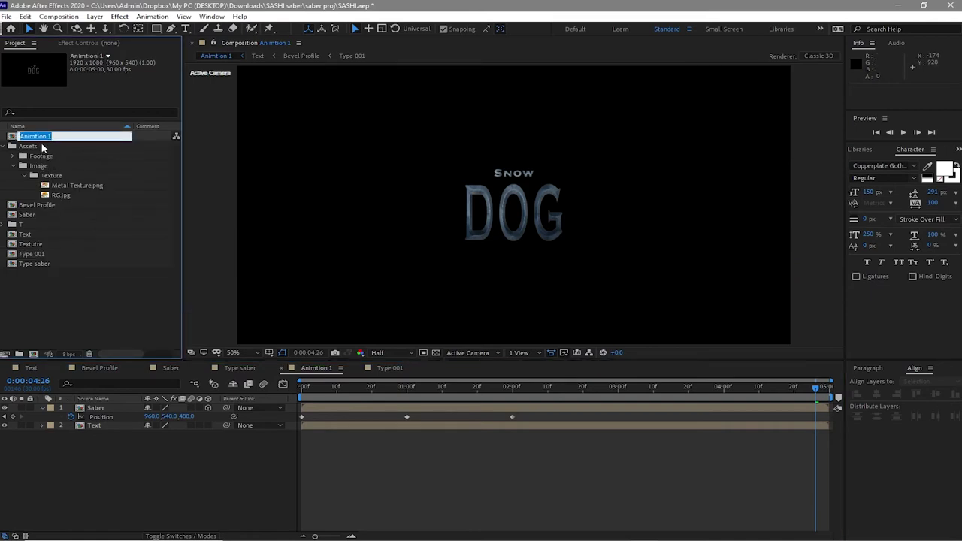
pyautogui.write('Animation 1')
pyautogui.press('Return')
pyautogui.hotkey('shift', '.')
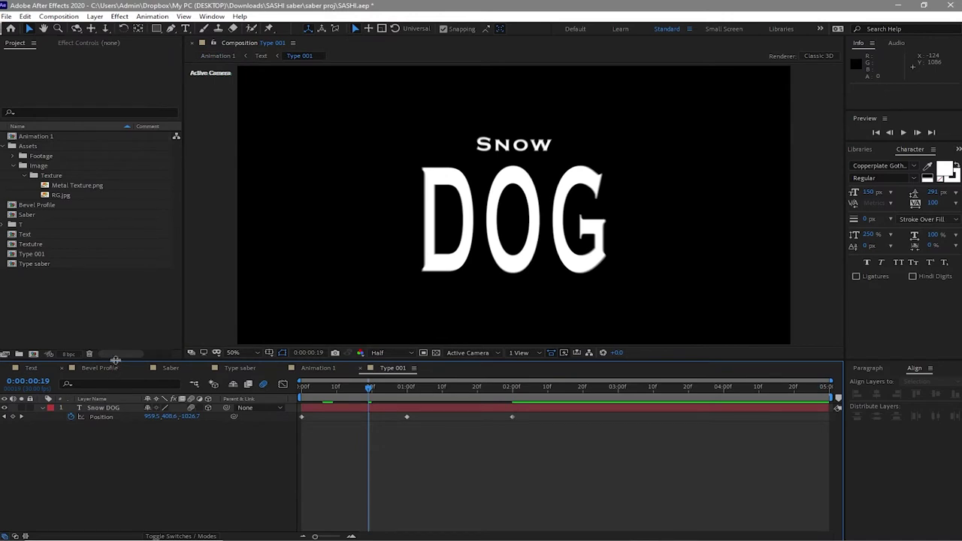
# Create a new project folder named "Scene 1"
pyautogui.click(84, 325)
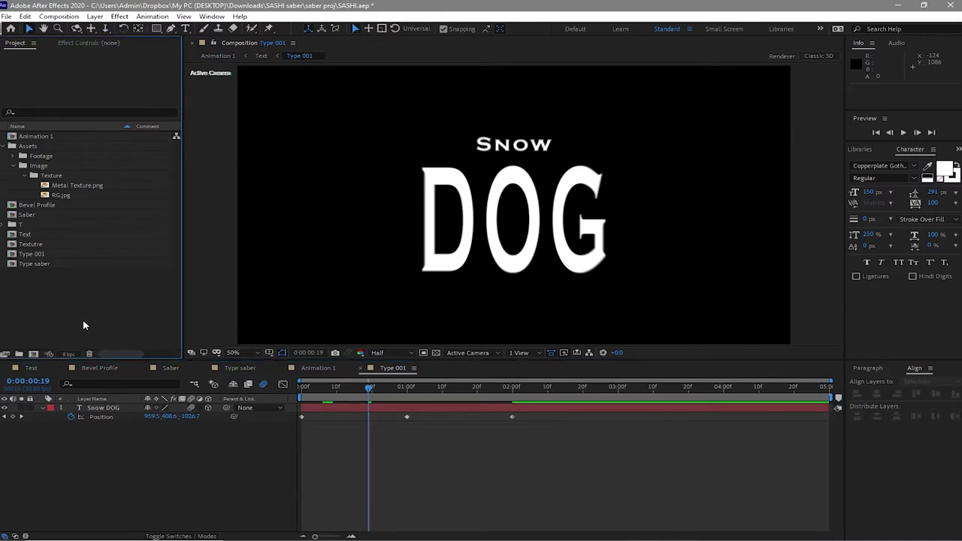
pyautogui.click(20, 357)
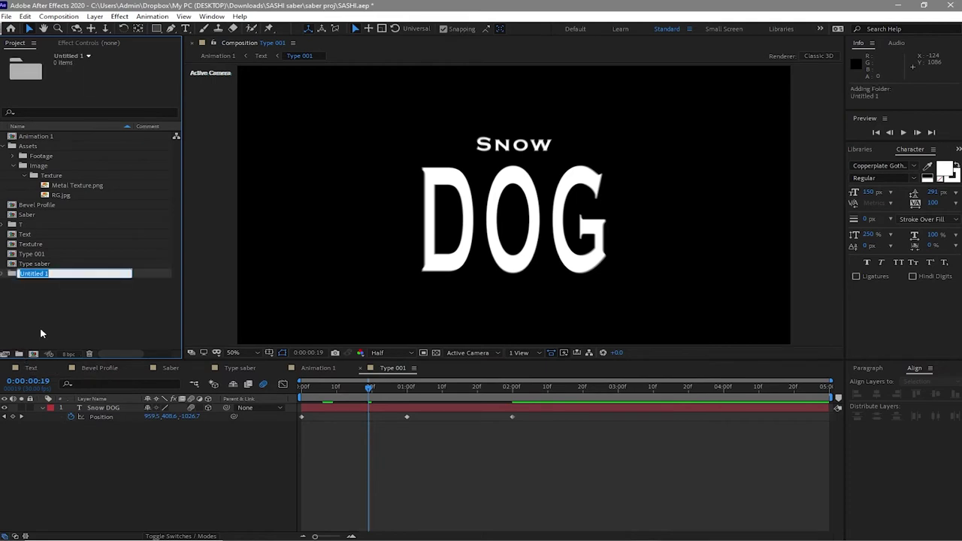
pyautogui.write('Scene')
pyautogui.click(57, 328)
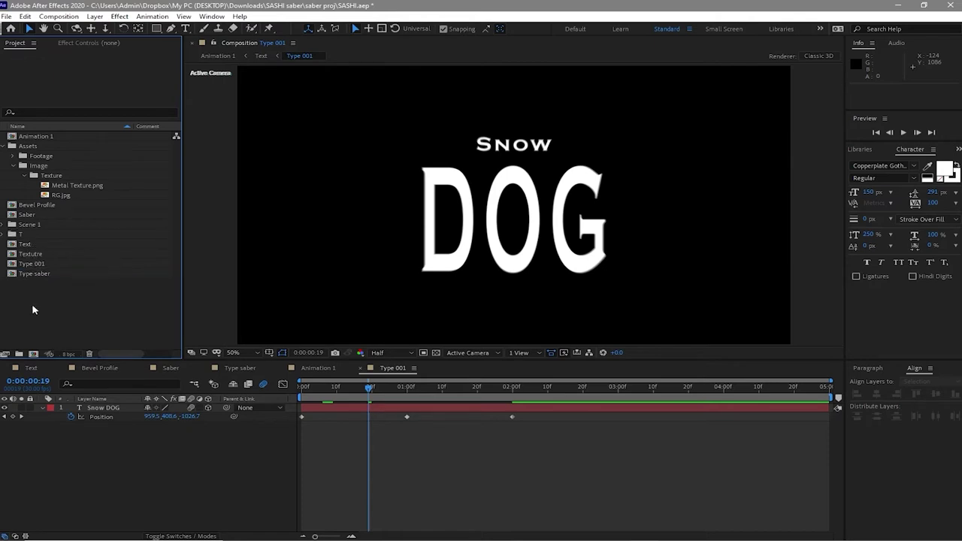
# Move all the compositions, including Animation 1, into the Scene 1 folder and collapse the Assets folder with its subfolders
pyautogui.moveTo(25, 303); pyautogui.dragTo(30, 234)
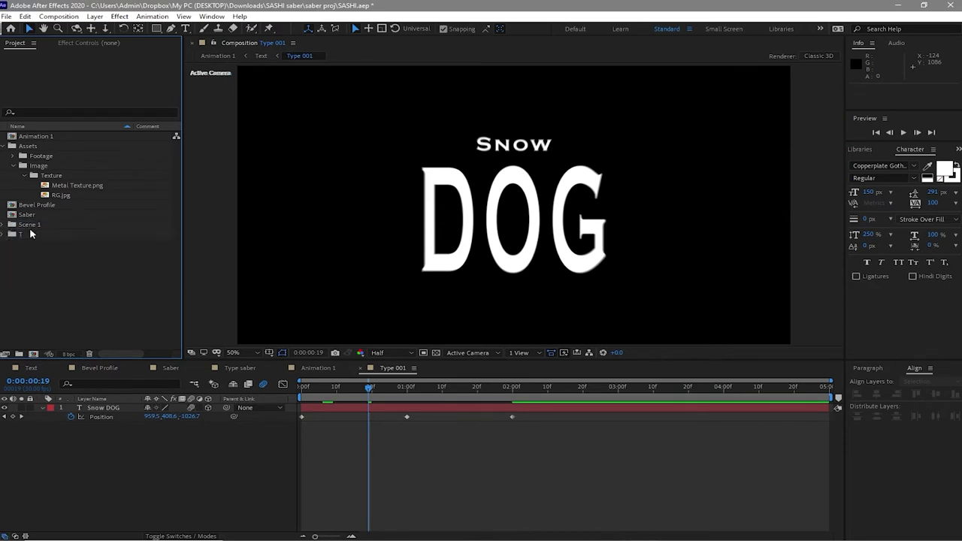
pyautogui.click(23, 176)
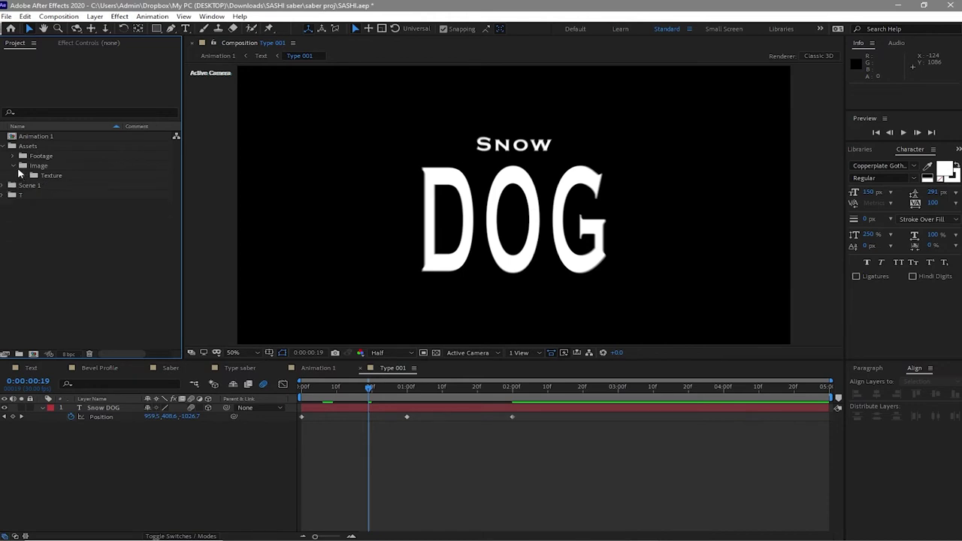
pyautogui.click(12, 165)
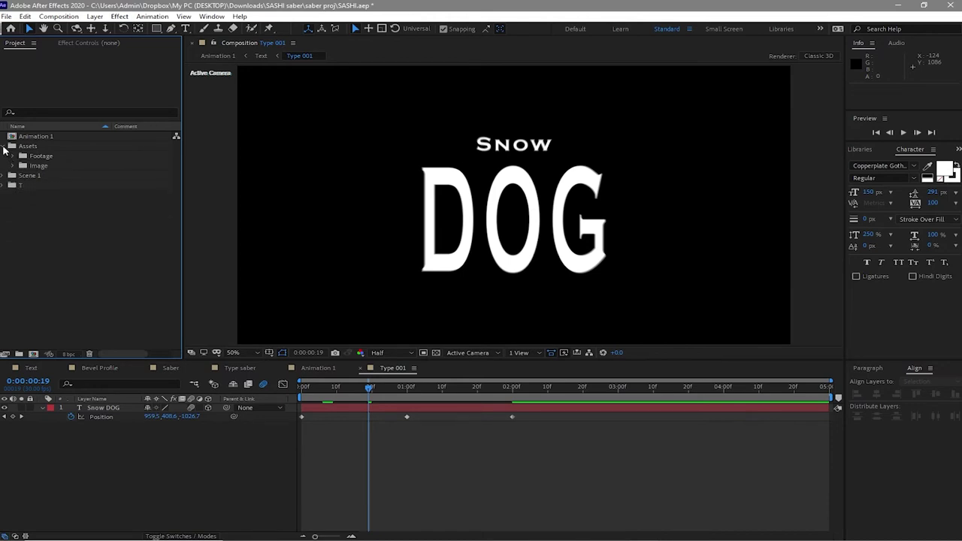
pyautogui.click(3, 146)
pyautogui.moveTo(22, 137); pyautogui.dragTo(31, 157)
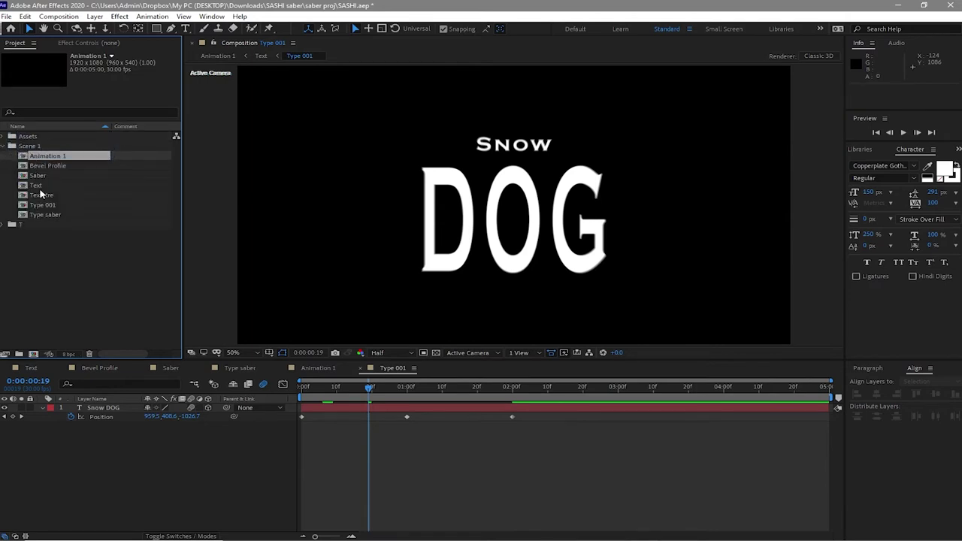
pyautogui.click(57, 267)
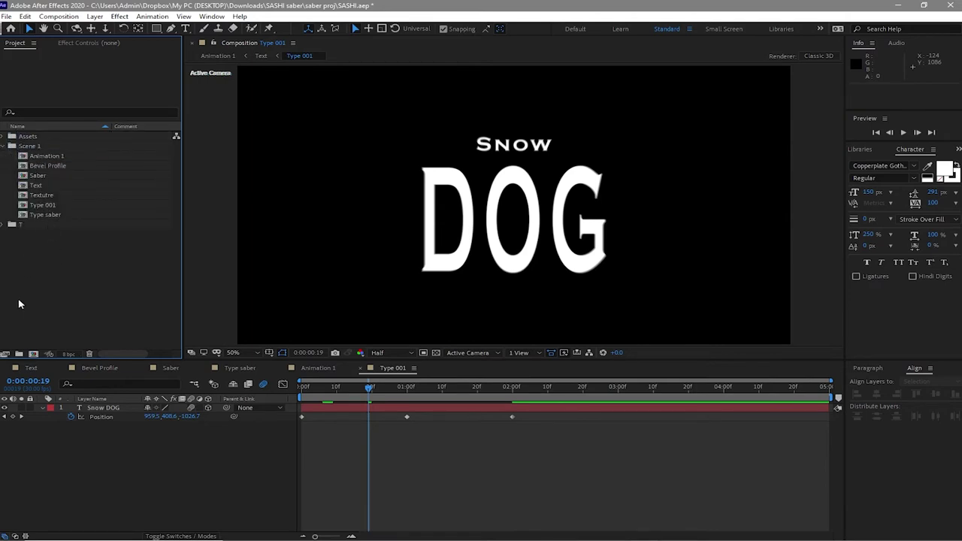
# Create a second project folder named "Scene 2"
pyautogui.click(19, 355)
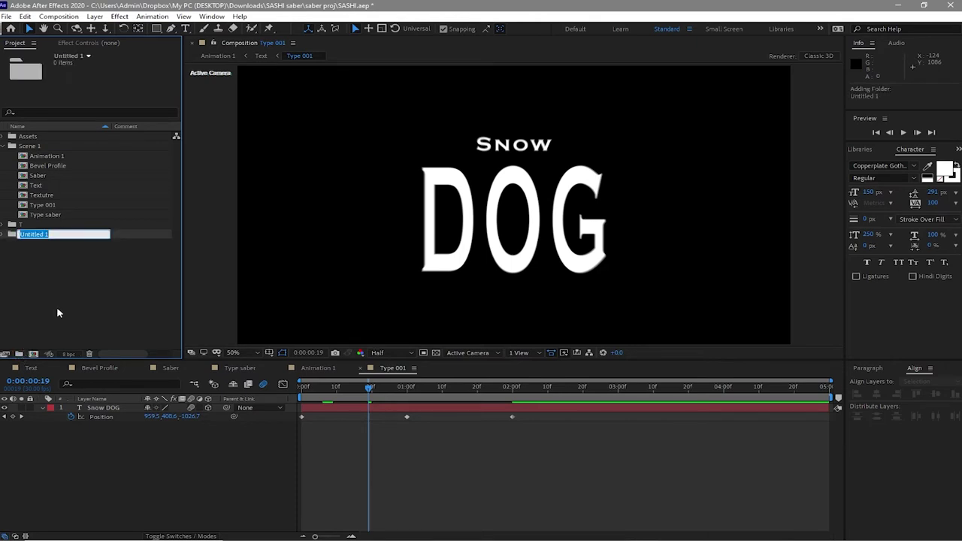
pyautogui.write('Scene 2')
pyautogui.click(43, 287)
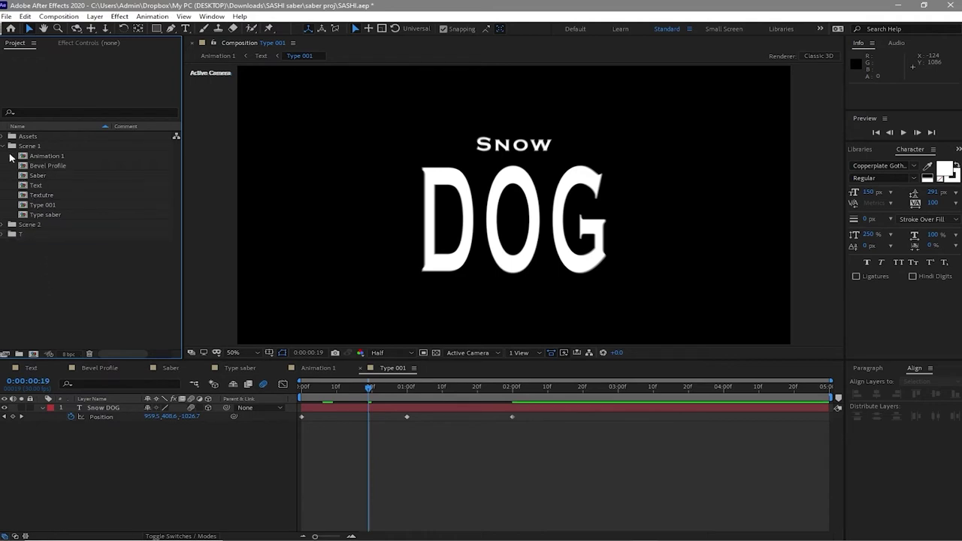
# Duplicate all the compositions in the Scene 1 folder and move the duplicates into the Scene 2 folder
pyautogui.moveTo(10, 158); pyautogui.dragTo(54, 216)
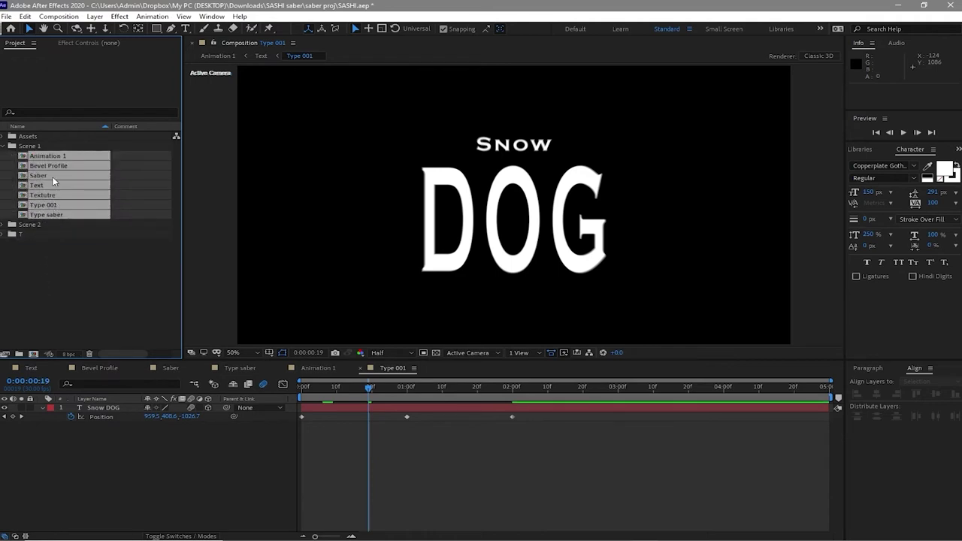
pyautogui.click(26, 17)
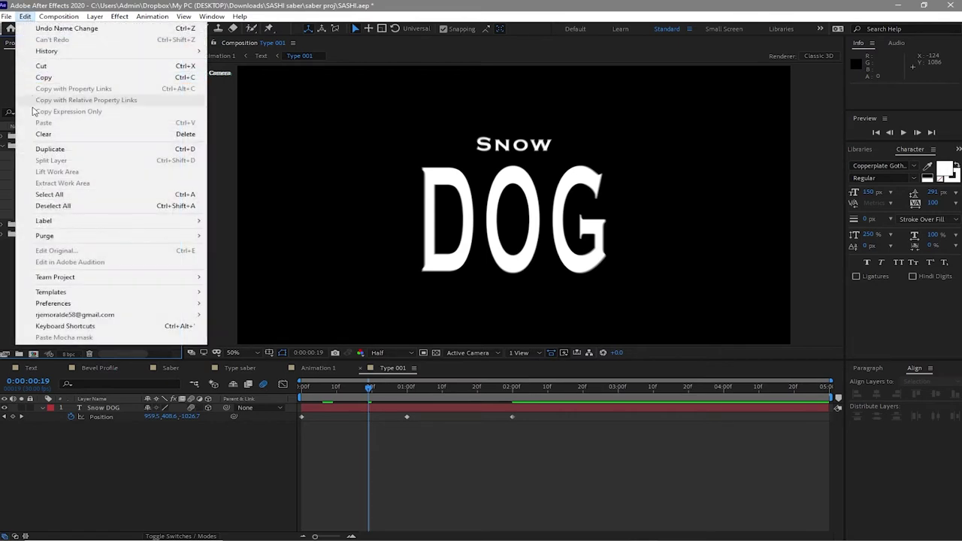
pyautogui.click(41, 149)
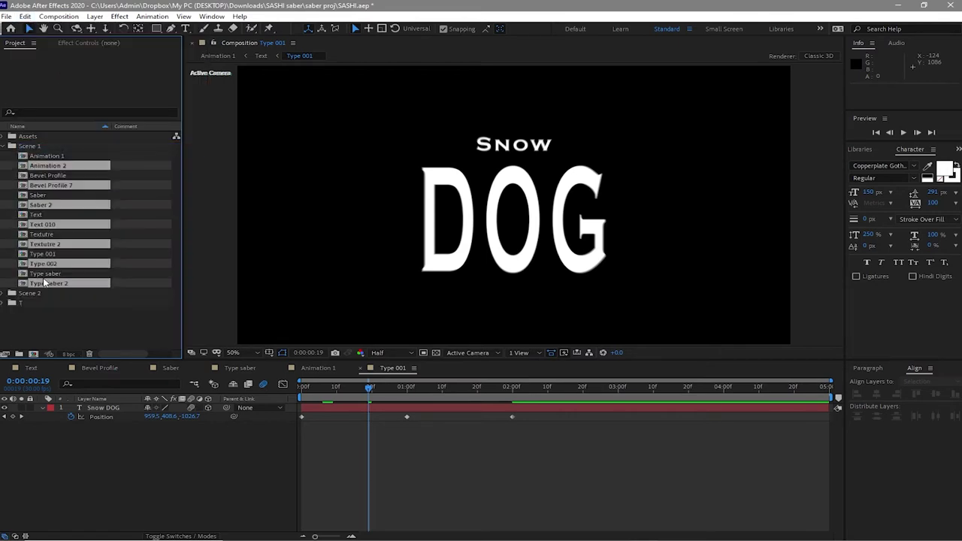
pyautogui.moveTo(44, 283); pyautogui.dragTo(48, 299)
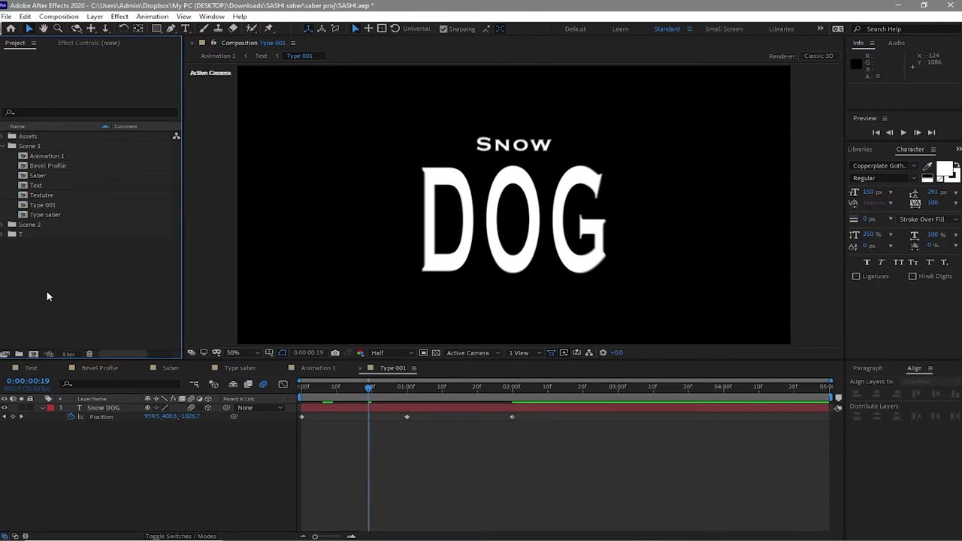
# Close the timelines of the Bevel Profile, Saber, Type saber and Text compositions
pyautogui.click(62, 369)
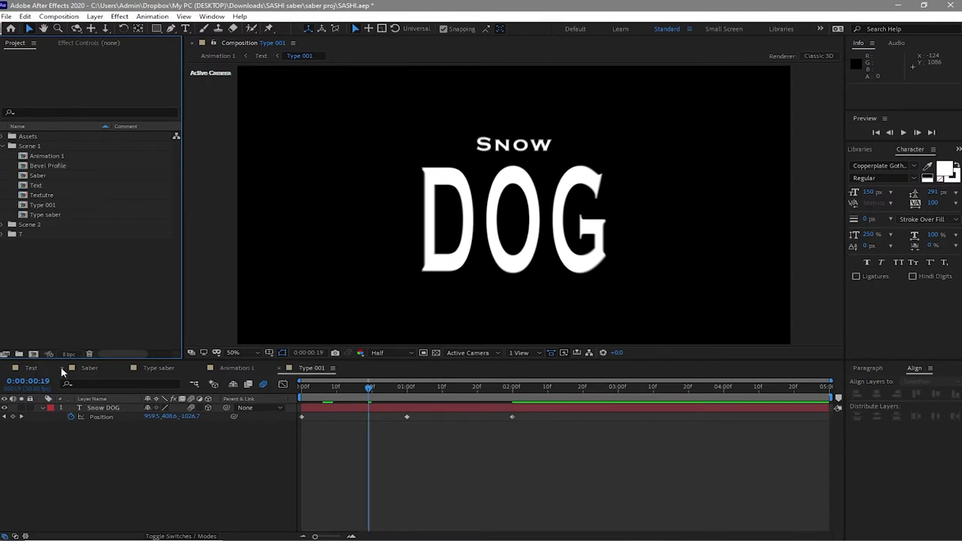
pyautogui.click(62, 368)
pyautogui.click(63, 368)
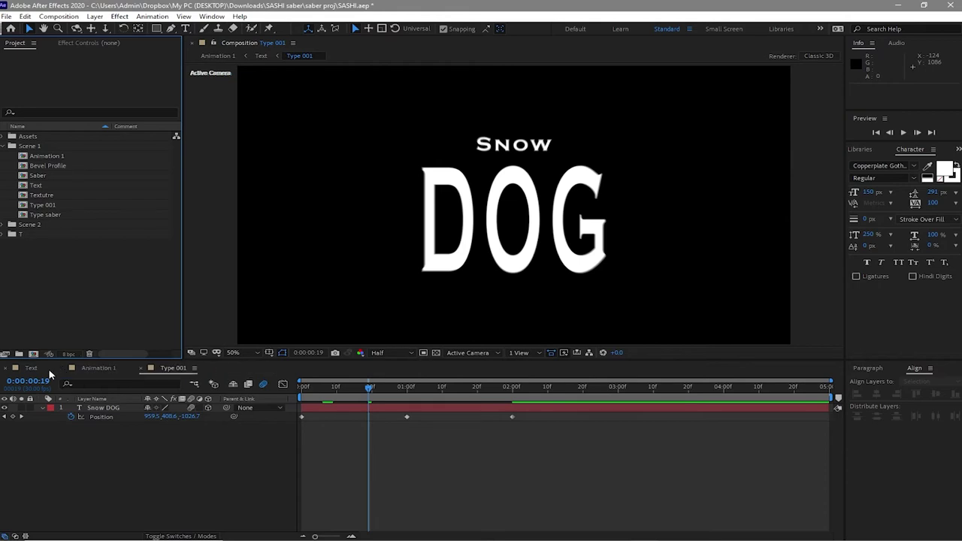
pyautogui.click(5, 369)
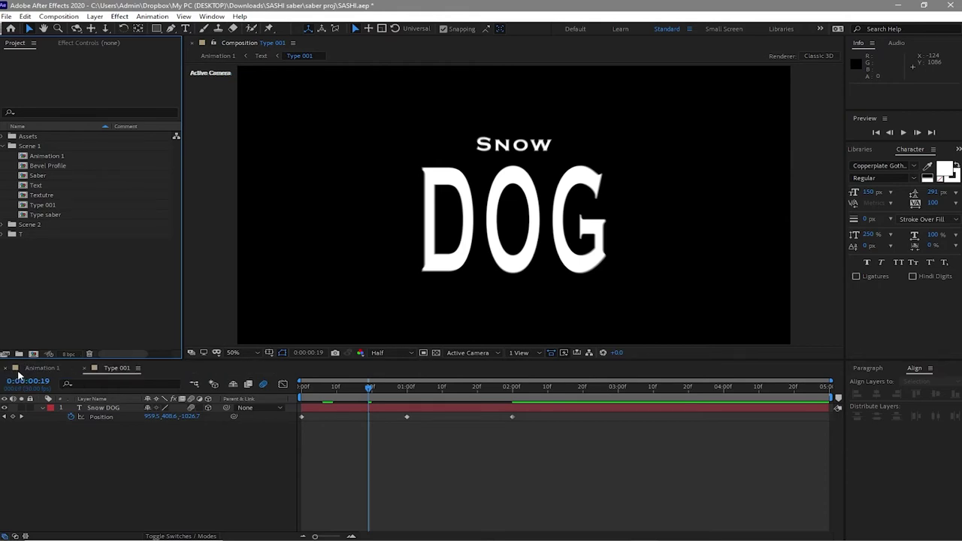
# Close the Type 001 timeline and open all the compositions from the Scene 2 folder
pyautogui.click(84, 369)
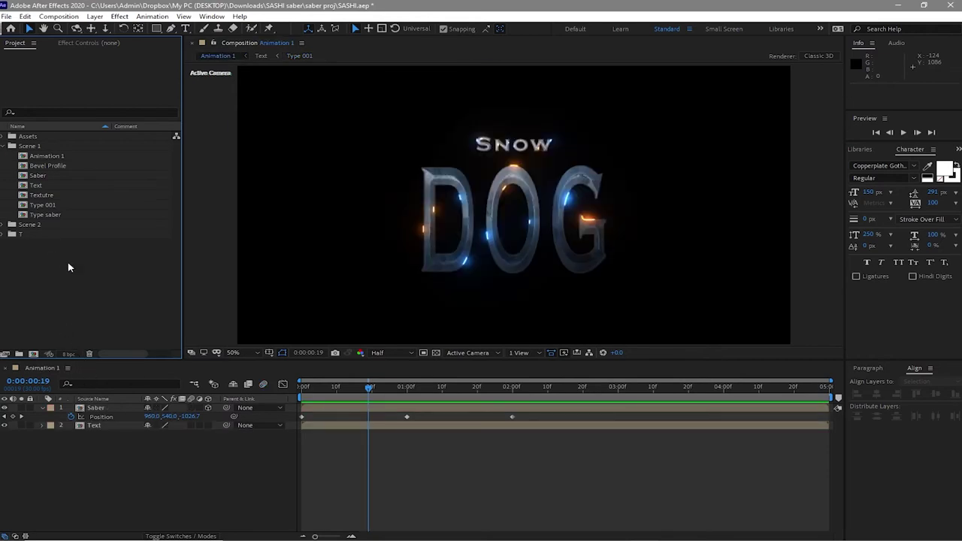
pyautogui.click(4, 146)
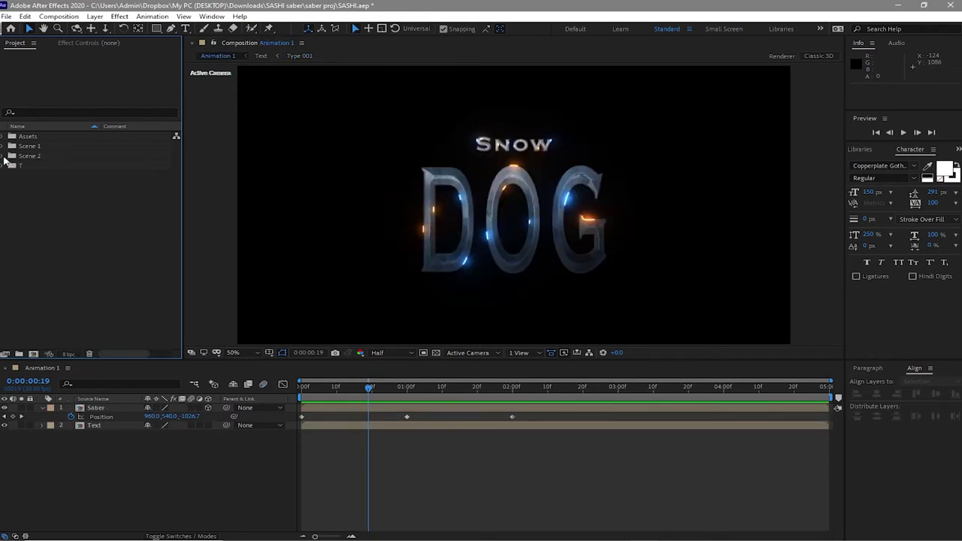
pyautogui.click(3, 156)
pyautogui.moveTo(11, 168); pyautogui.dragTo(44, 225)
pyautogui.doubleClick(30, 194)
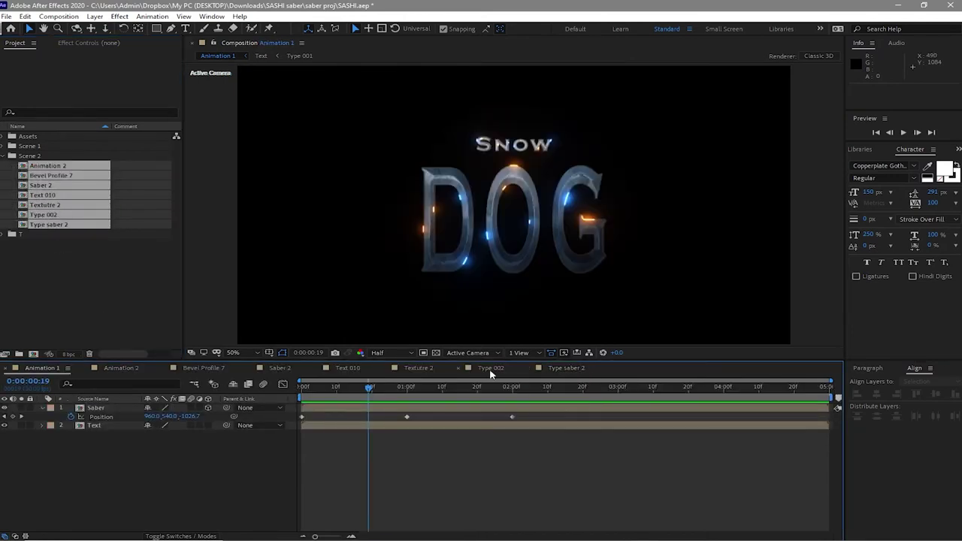
# In the Type 002 composition, replace the "Snow DOG" text with "SASHI" and switch off 3D for the layer
pyautogui.click(490, 368)
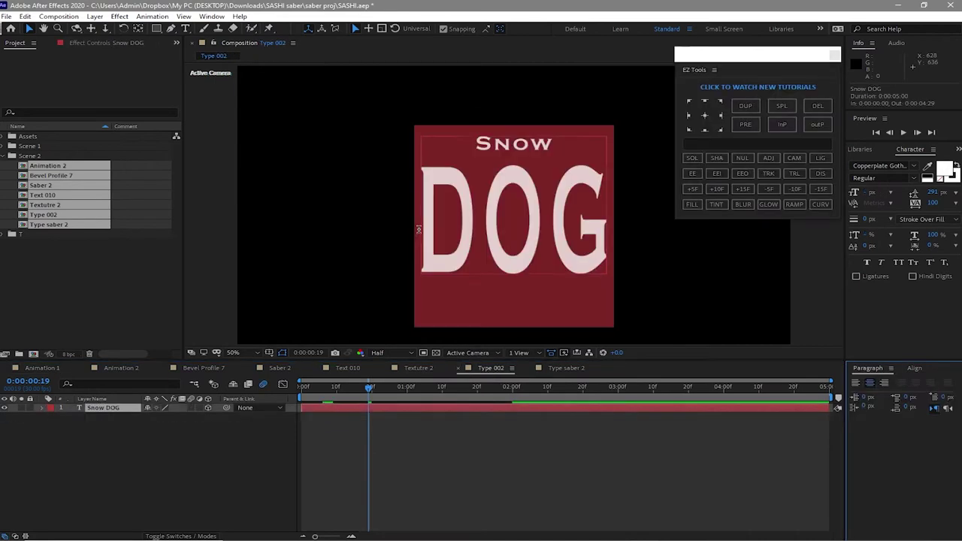
pyautogui.hotkey('ctrl', 't')
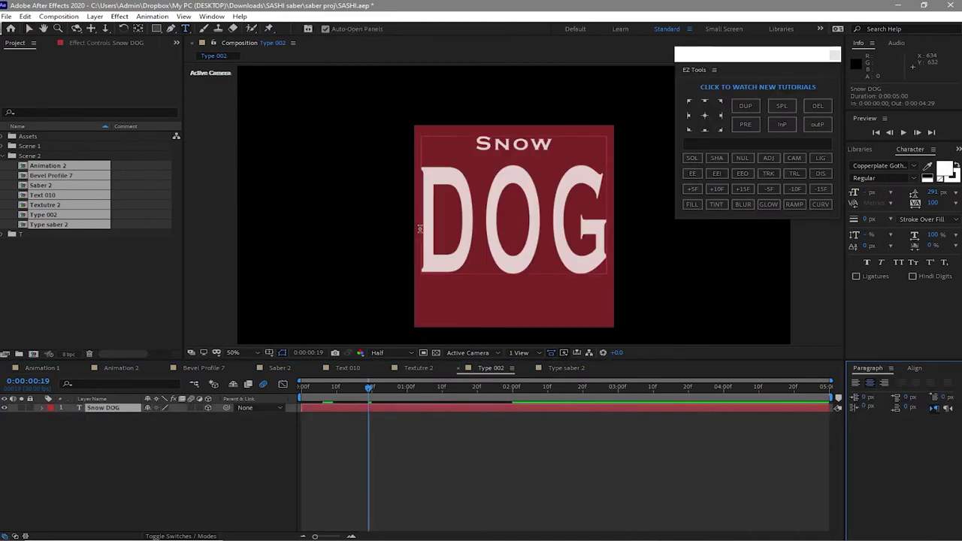
pyautogui.write('SAS')
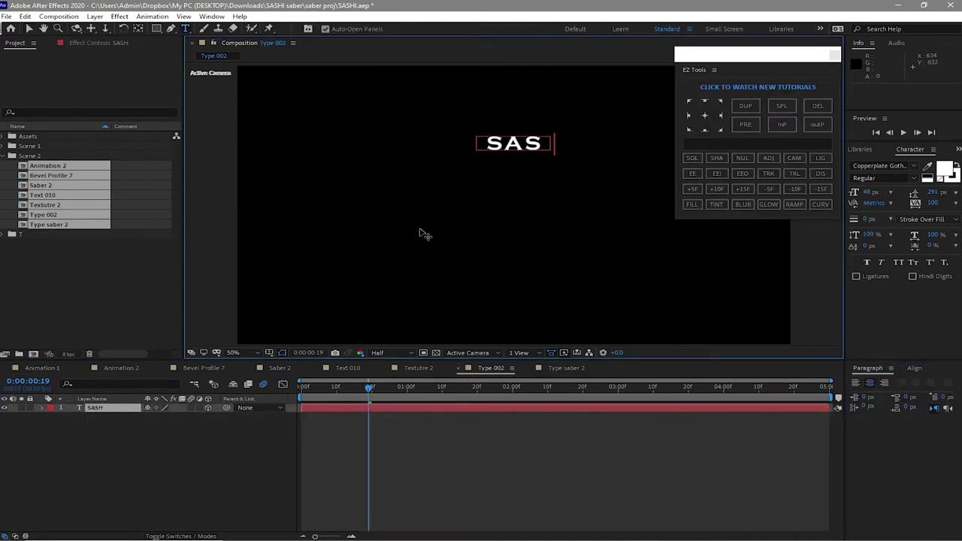
pyautogui.write('HI')
pyautogui.press('Escape')
pyautogui.press('v')
pyautogui.press('capslock')
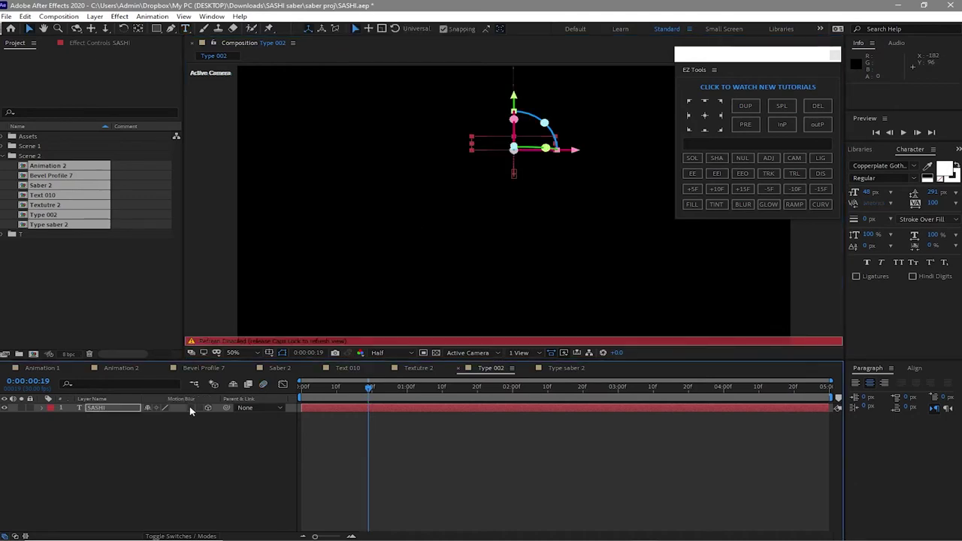
pyautogui.press('capslock')
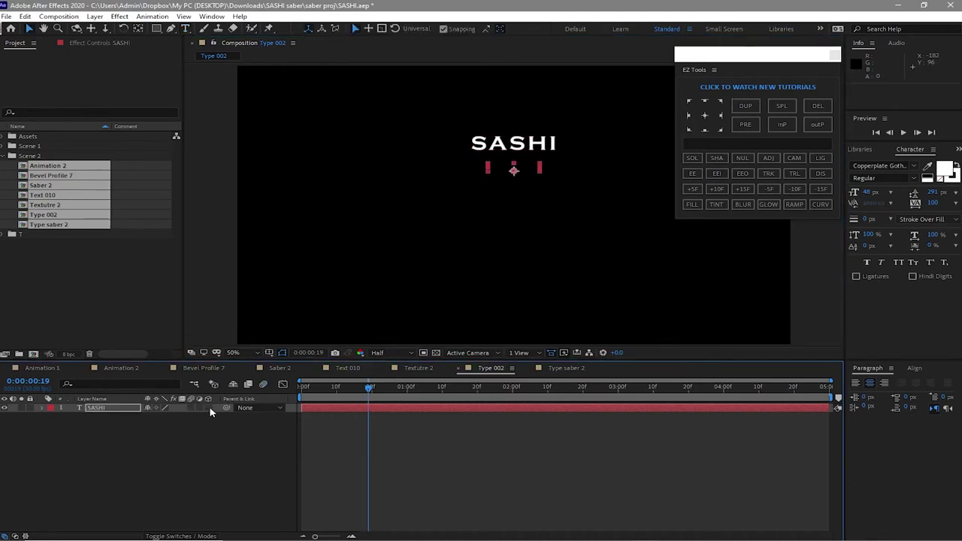
pyautogui.click(704, 115)
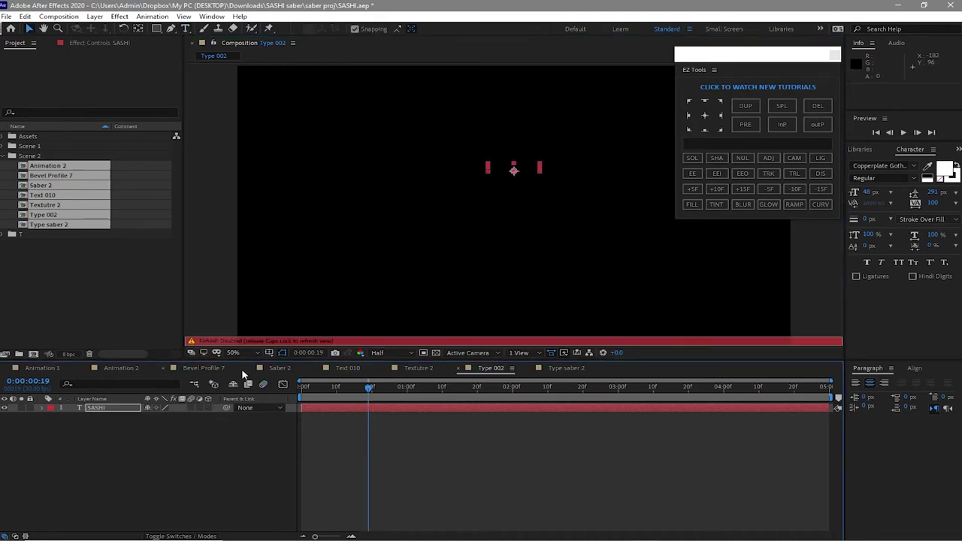
# Set the SASHI text's font size to 250 px and its vertical scale to 250%
pyautogui.click(872, 193)
pyautogui.write('250')
pyautogui.press('Return')
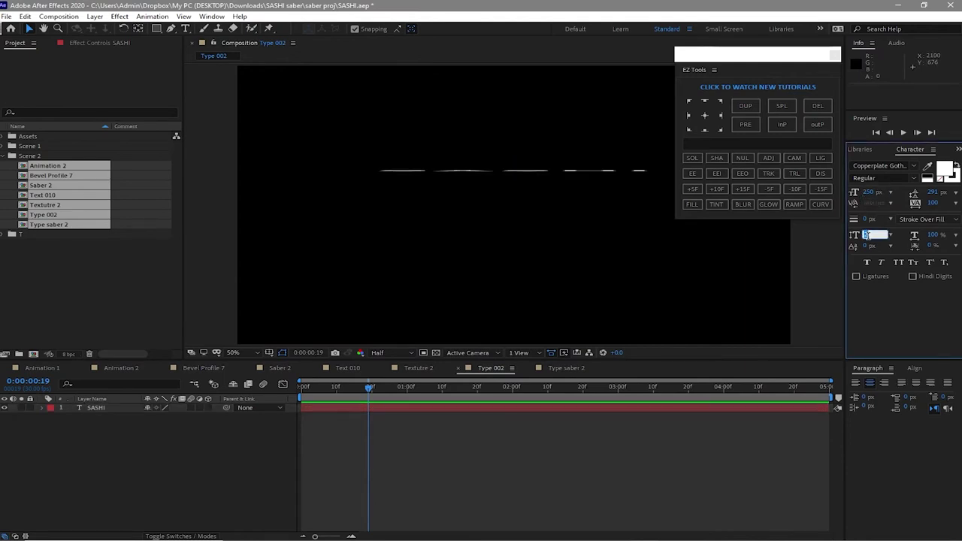
pyautogui.click(872, 235)
pyautogui.write('250')
pyautogui.press('Return')
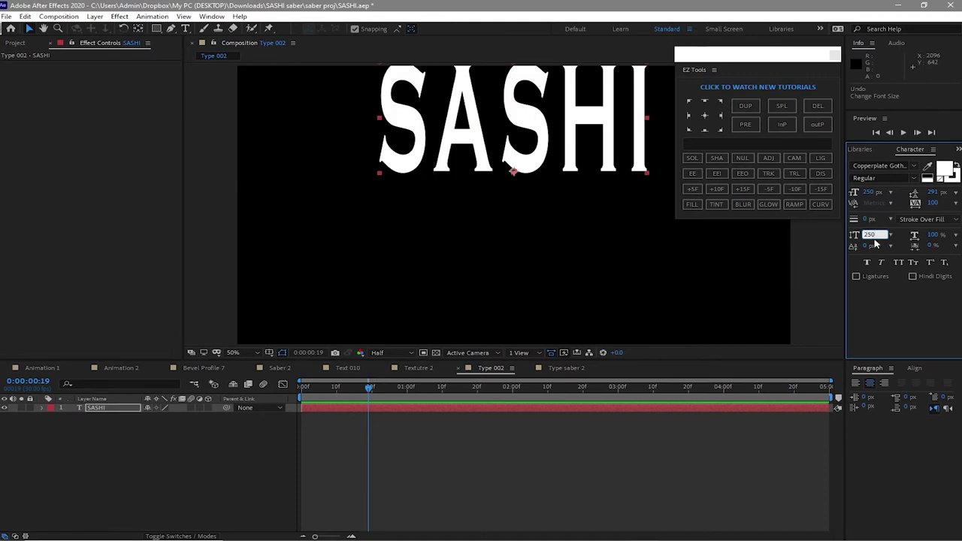
# Center the SASHI layer horizontally and vertically in the composition and make it a 3D layer
pyautogui.click(926, 370)
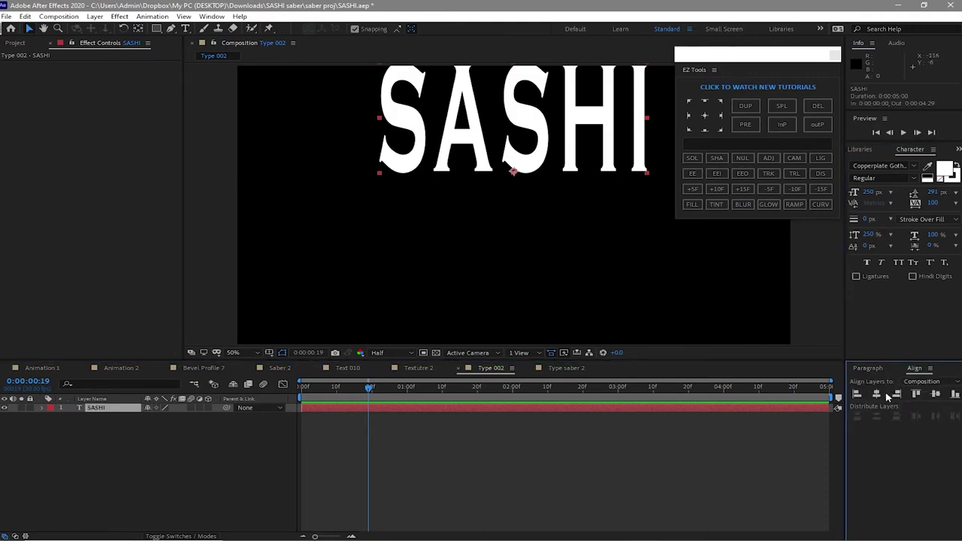
pyautogui.click(878, 394)
pyautogui.click(935, 394)
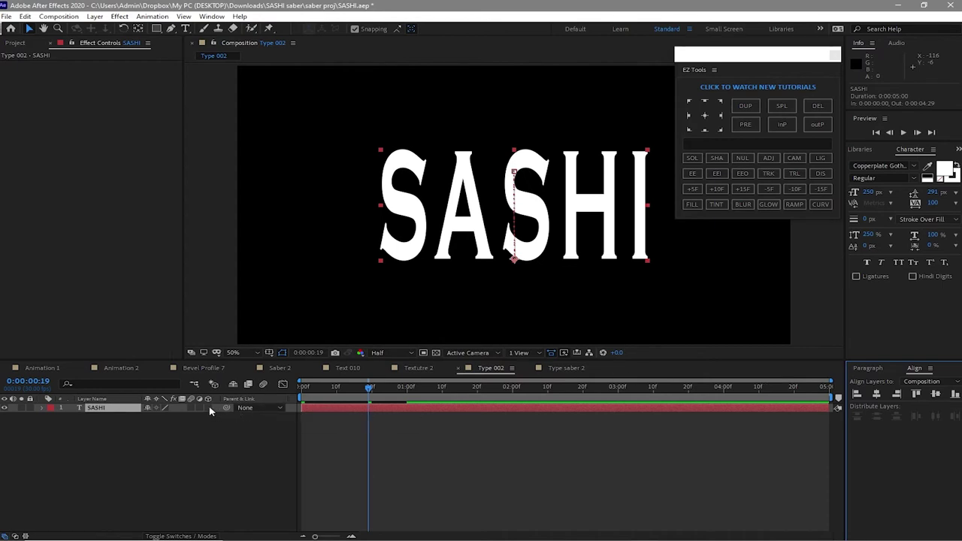
pyautogui.click(209, 408)
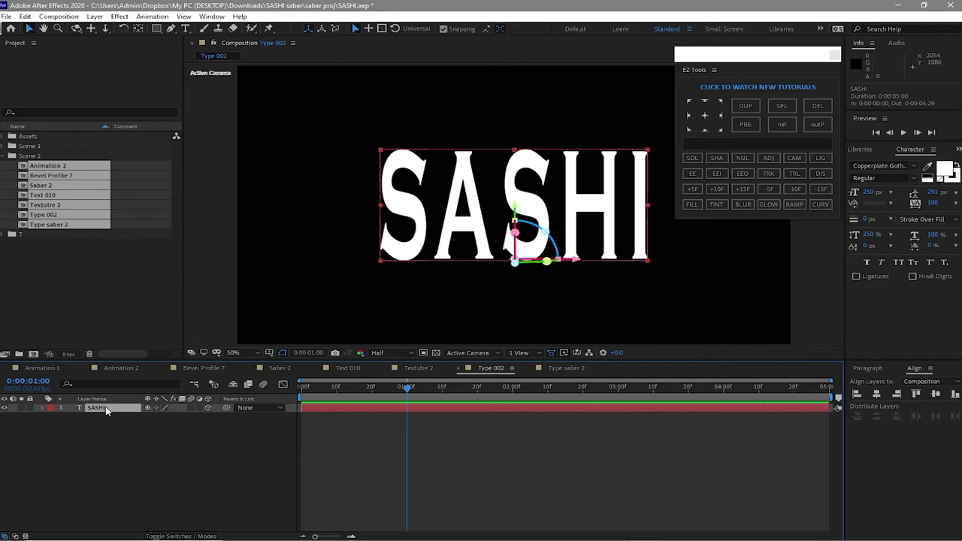
# Keyframe the SASHI layer's Position at 1 second, and set its Z position to -2800 at 0 seconds
pyautogui.press('p')
pyautogui.click(70, 417)
pyautogui.moveTo(409, 388); pyautogui.dragTo(285, 403)
pyautogui.click(183, 417)
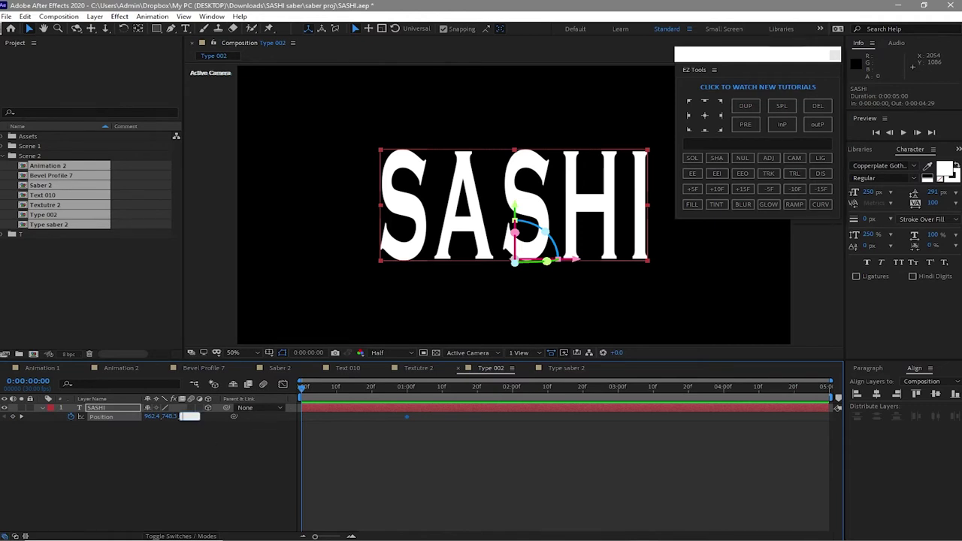
pyautogui.write('2800')
# Set the SASHI layer's Z position to 488 at 2 seconds and enable motion blur for the layer
pyautogui.moveTo(304, 392); pyautogui.dragTo(512, 388)
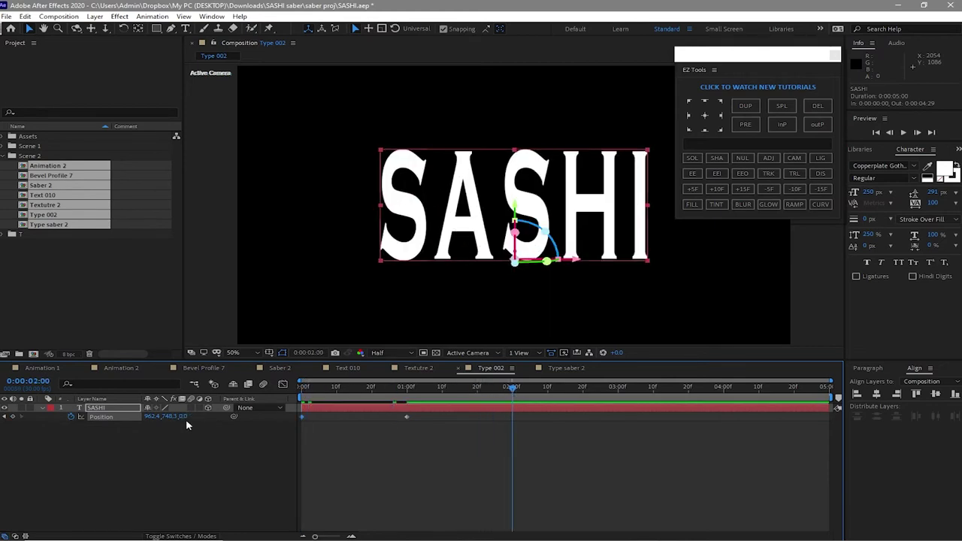
pyautogui.click(184, 416)
pyautogui.write('400')
pyautogui.press('Return')
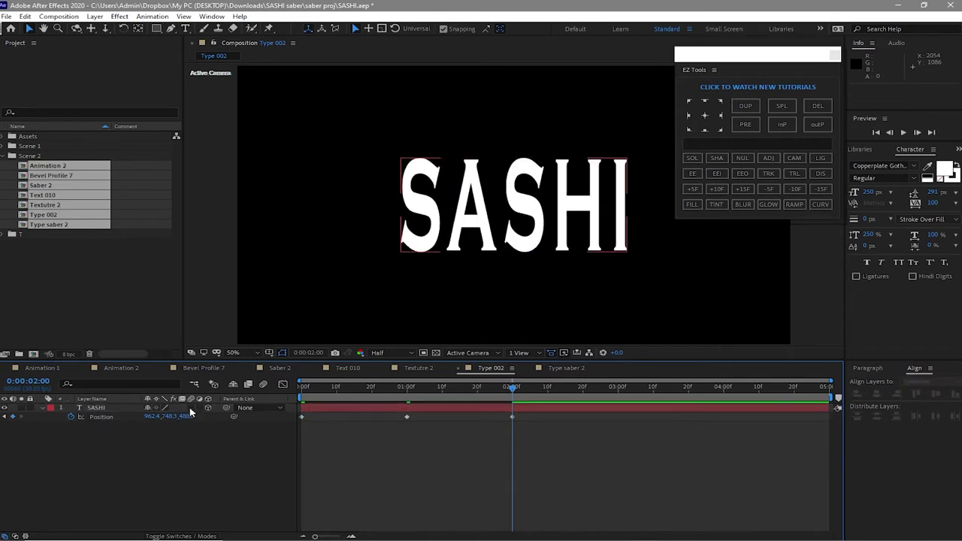
pyautogui.click(370, 422)
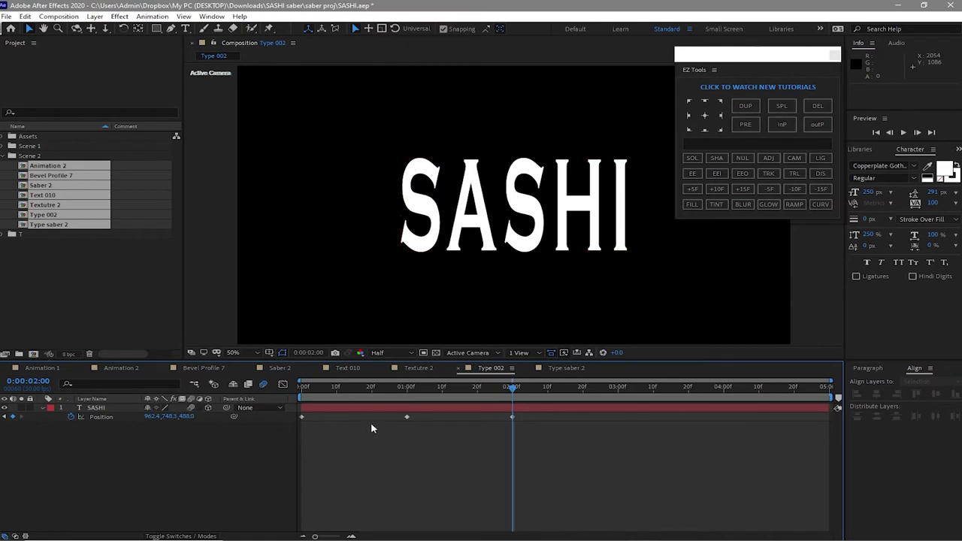
pyautogui.press('space')
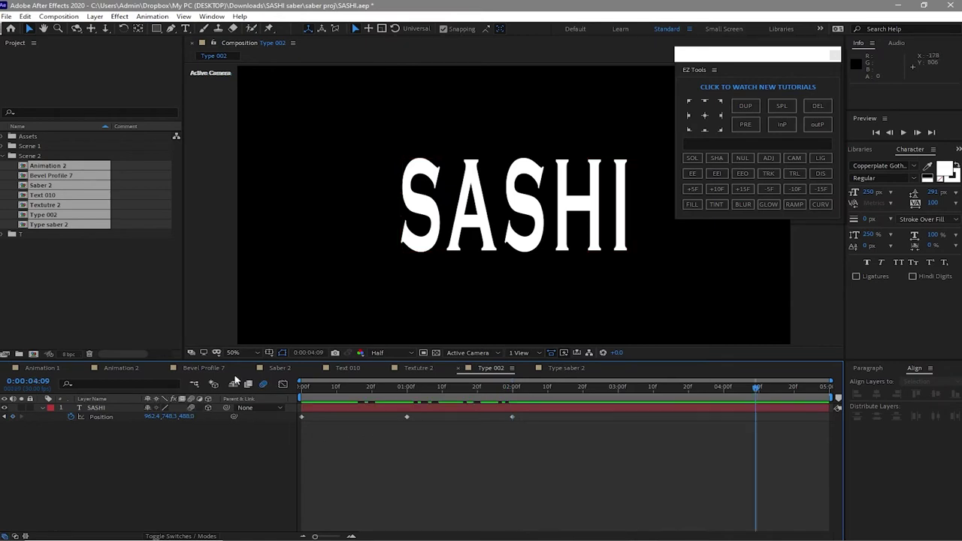
# In the Bevel Profile 2 composition, replace the Bevel layer's source with the Type 002 composition
pyautogui.click(199, 368)
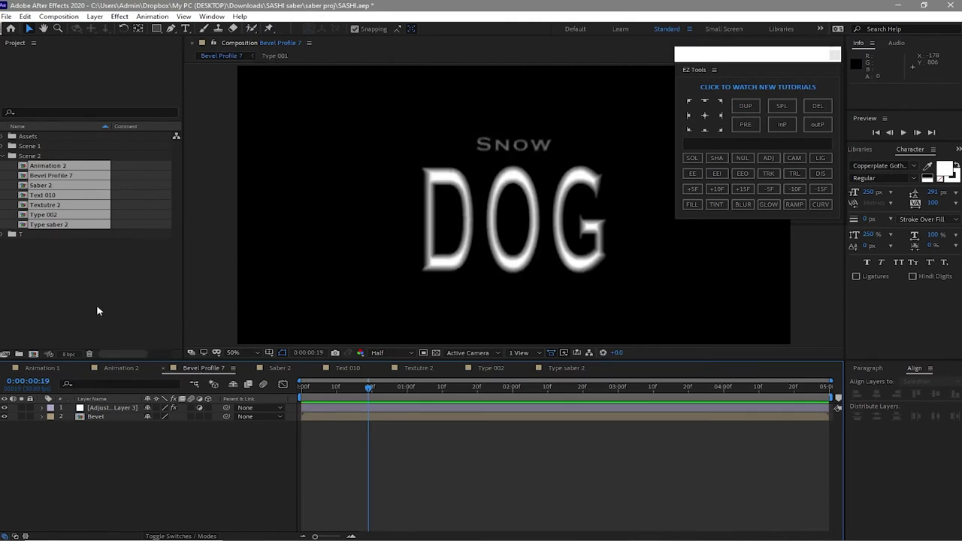
pyautogui.click(113, 418)
pyautogui.click(112, 417)
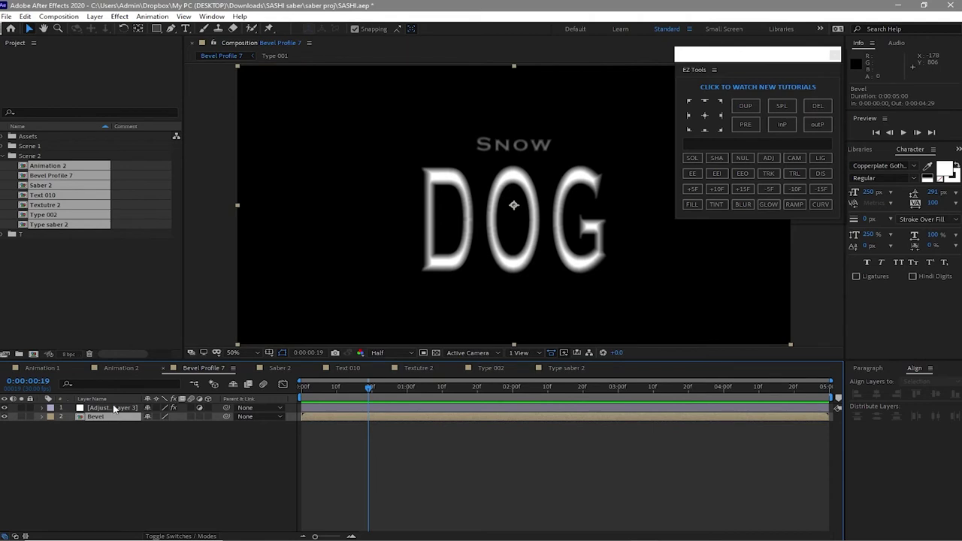
pyautogui.hotkey('ctrl', 'z')
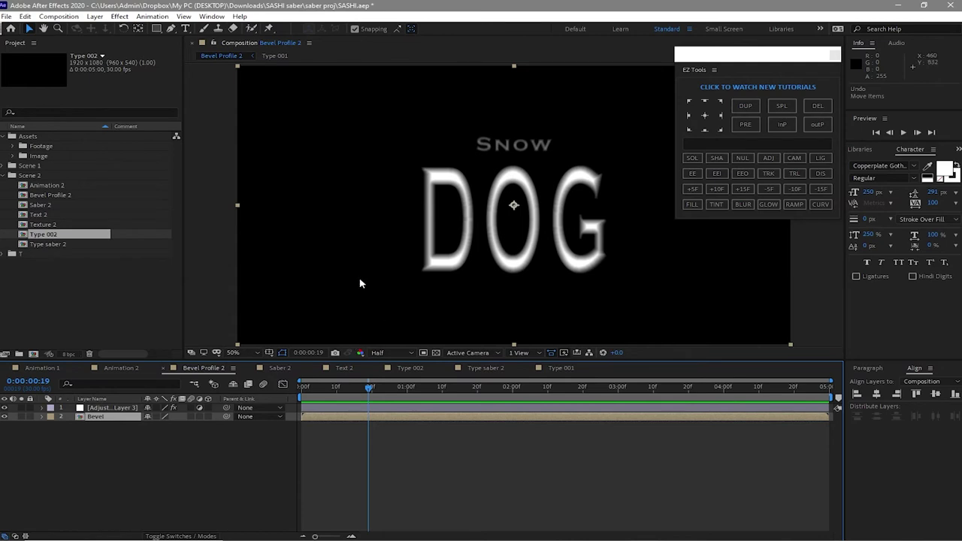
pyautogui.moveTo(82, 235); pyautogui.dragTo(105, 424)
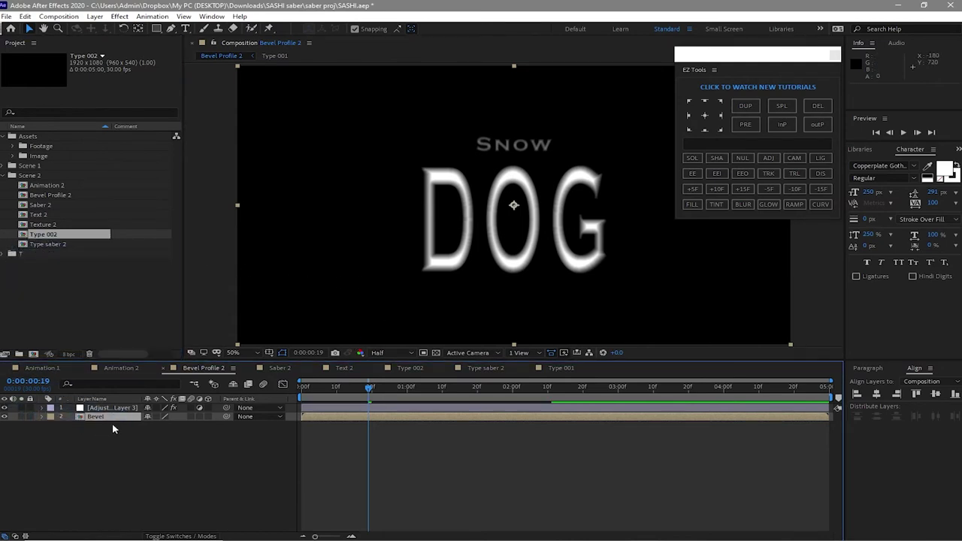
pyautogui.scroll(-2, 420, 260)
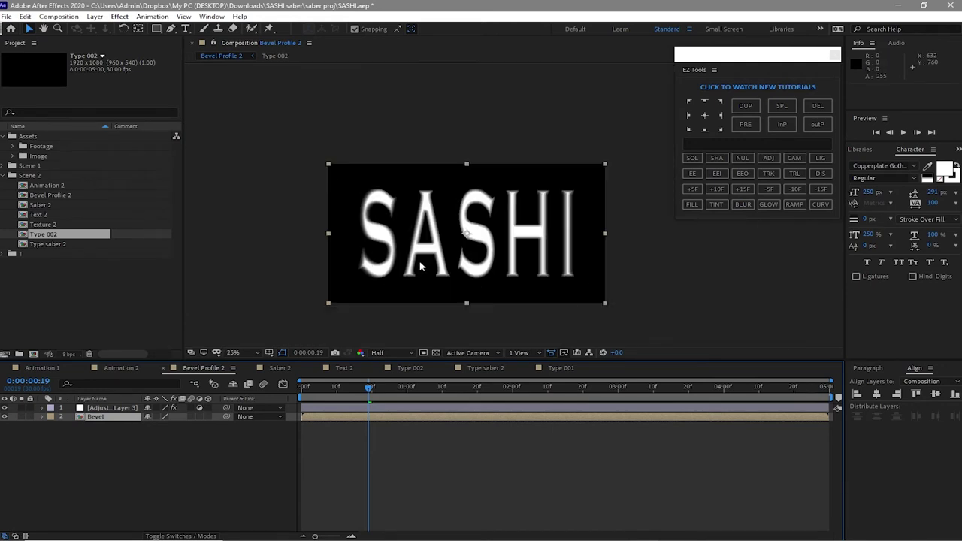
# In the Text 2 composition, replace the texture layer's source with the Texture 2 composition
pyautogui.click(342, 368)
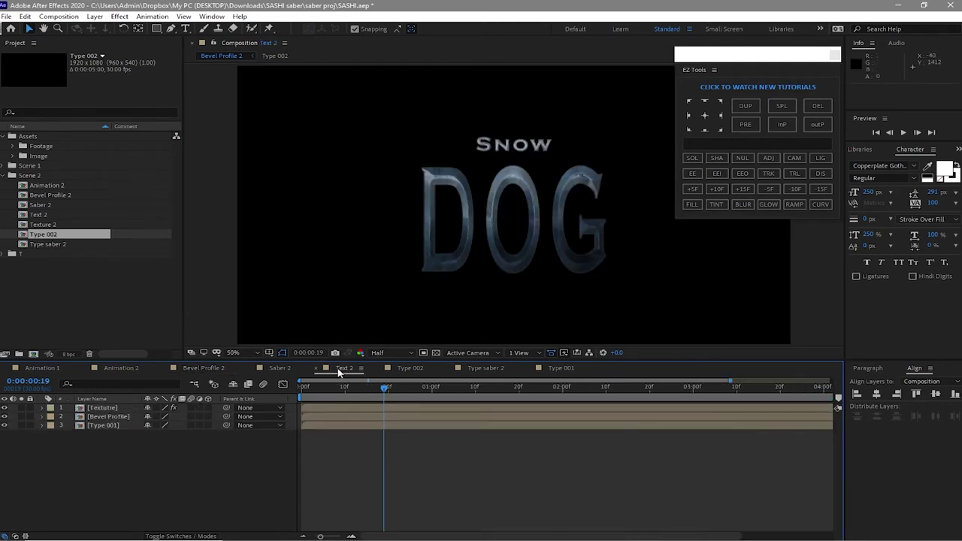
pyautogui.click(101, 408)
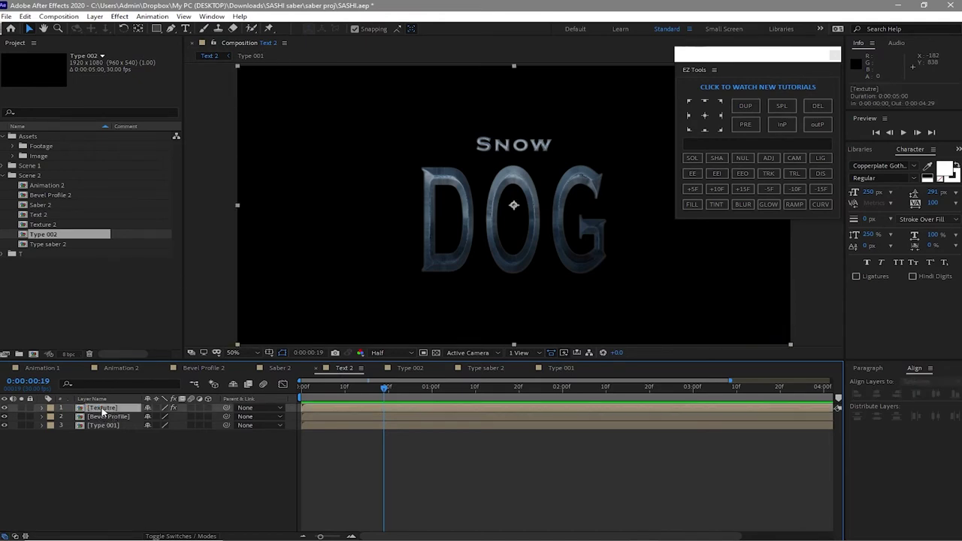
pyautogui.moveTo(56, 230); pyautogui.dragTo(92, 418)
# Replace the Bevel Profile layer in Text 2 with Bevel Profile 2, and the Type 001 layer with Type 002
pyautogui.click(99, 417)
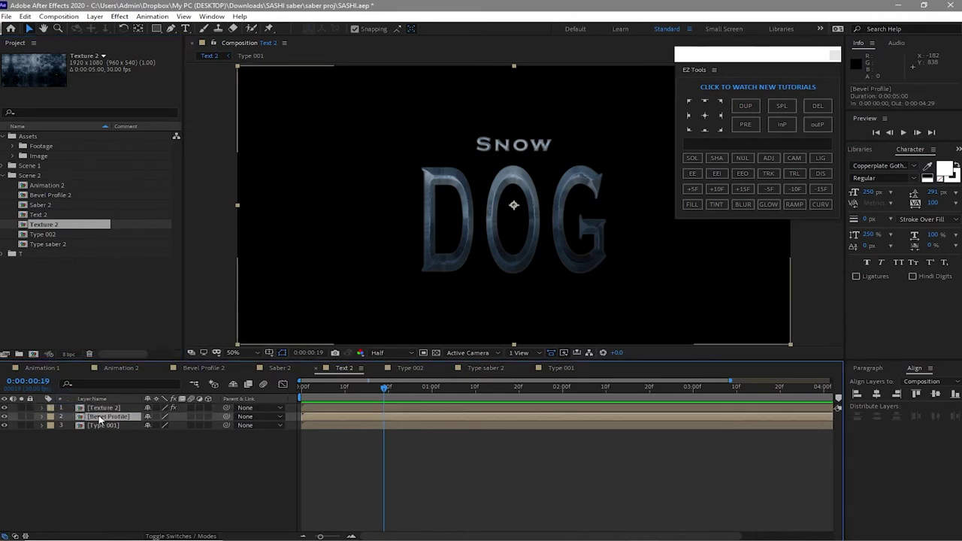
pyautogui.click(68, 196)
pyautogui.moveTo(67, 197); pyautogui.dragTo(95, 417)
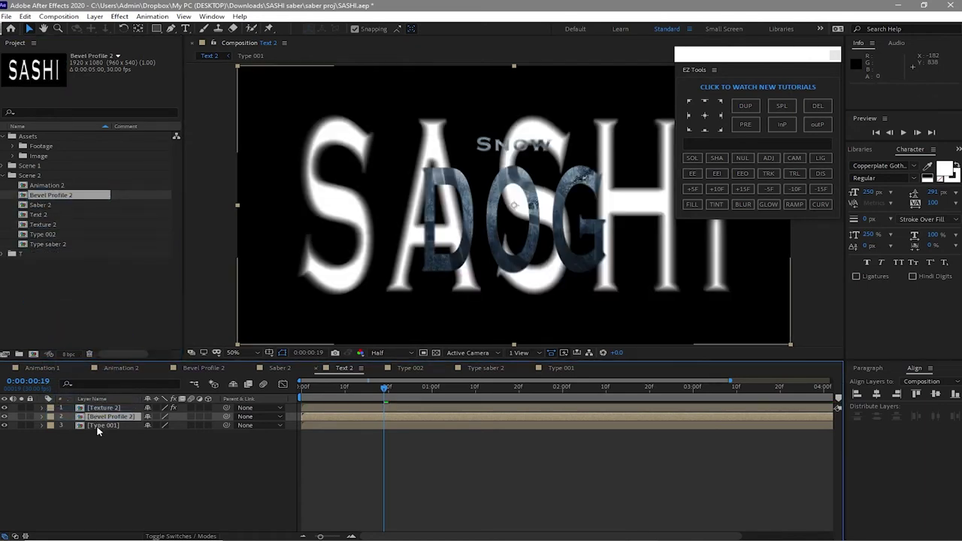
pyautogui.click(97, 427)
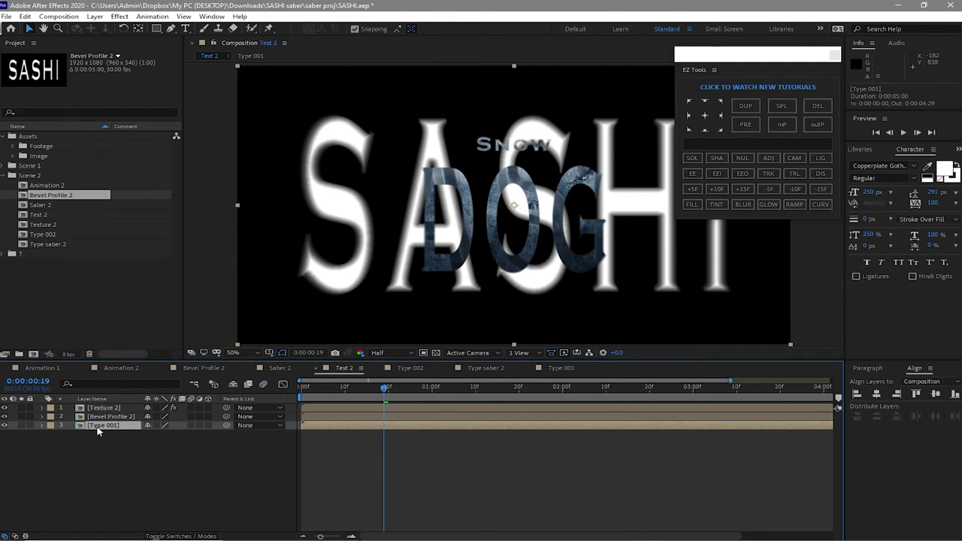
pyautogui.moveTo(67, 235); pyautogui.dragTo(98, 427)
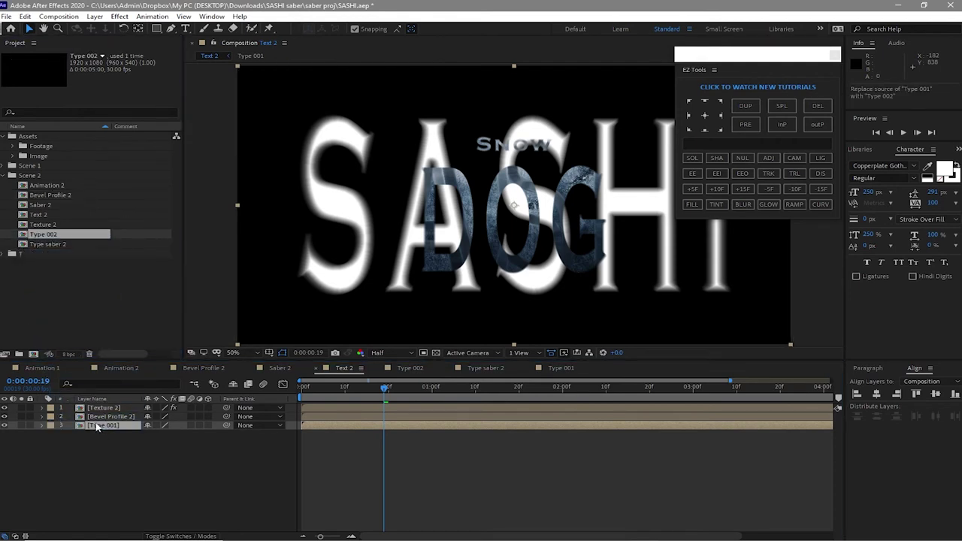
# In the Type saber 2 composition, delete the Snow DOG 2 layer
pyautogui.click(486, 371)
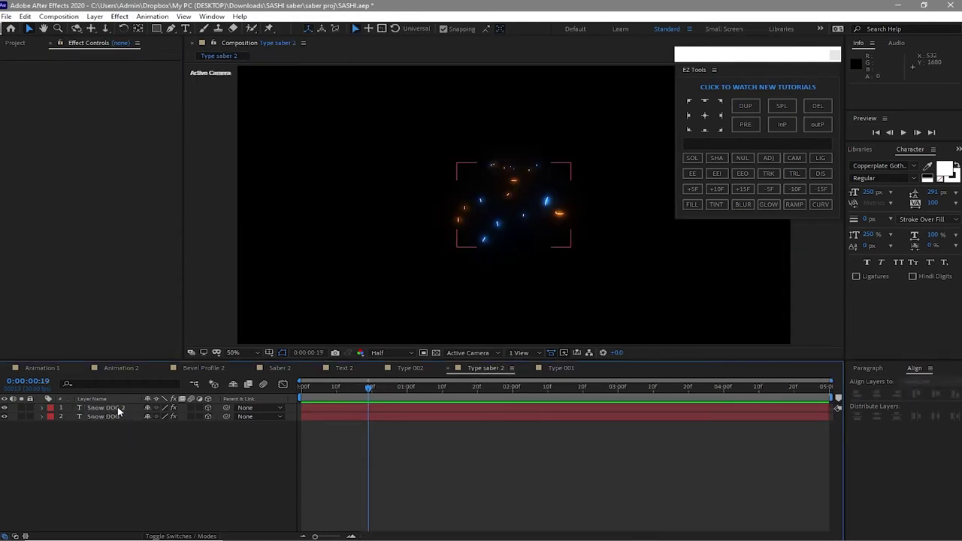
pyautogui.click(118, 411)
pyautogui.click(25, 15)
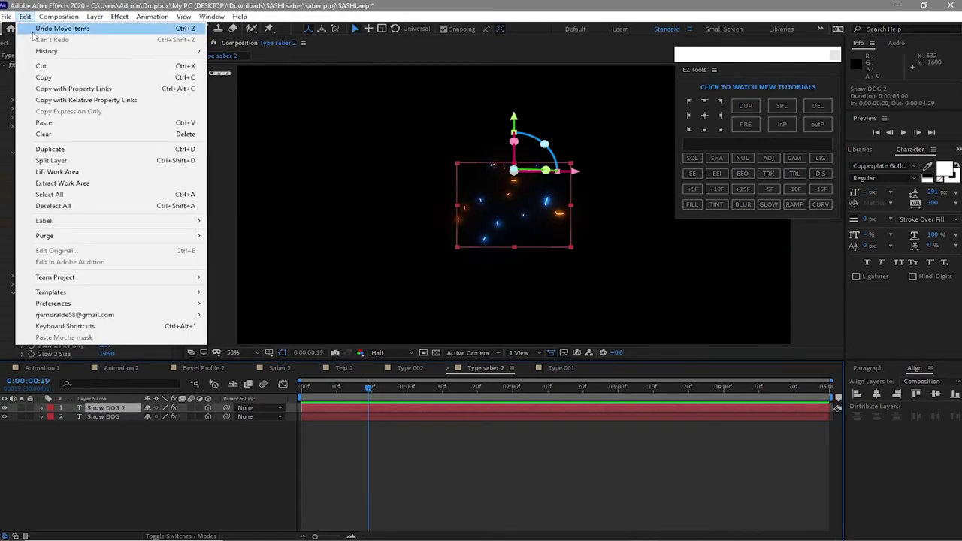
pyautogui.click(44, 134)
# Remove the Saber effect from the remaining Snow DOG layer in Type saber 2
pyautogui.click(109, 410)
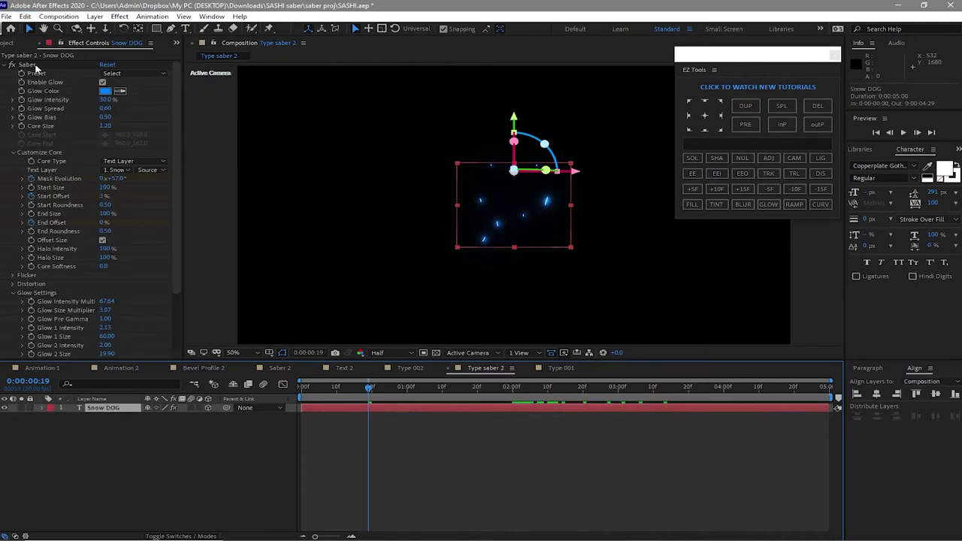
pyautogui.click(38, 65)
pyautogui.click(28, 16)
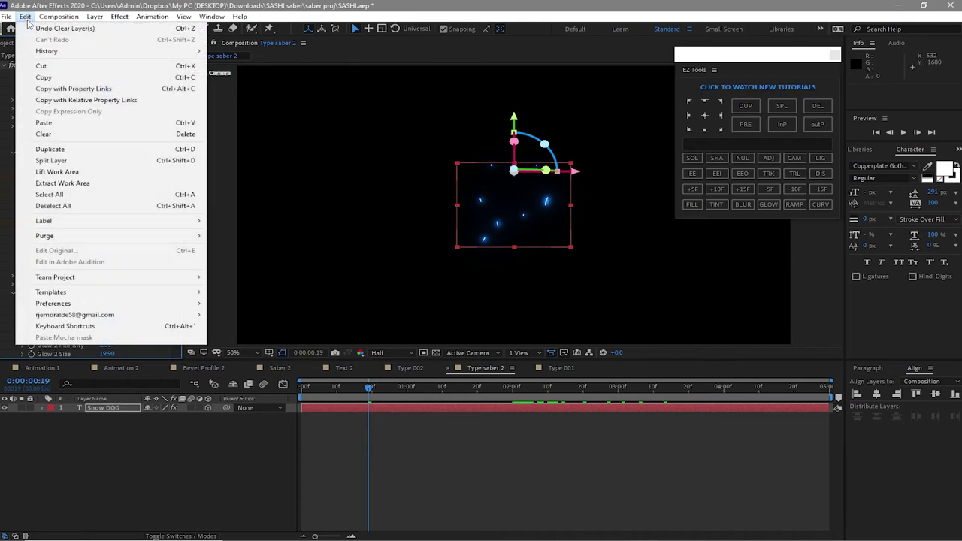
pyautogui.click(47, 138)
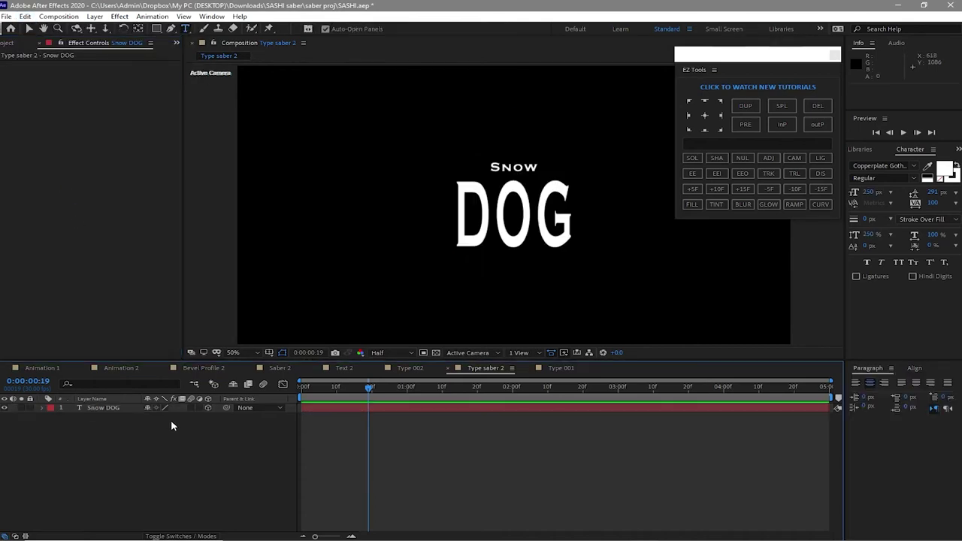
# Turn off 3D for the Snow DOG layer in Type saber 2 and replace its text with SASHI
pyautogui.click(112, 408)
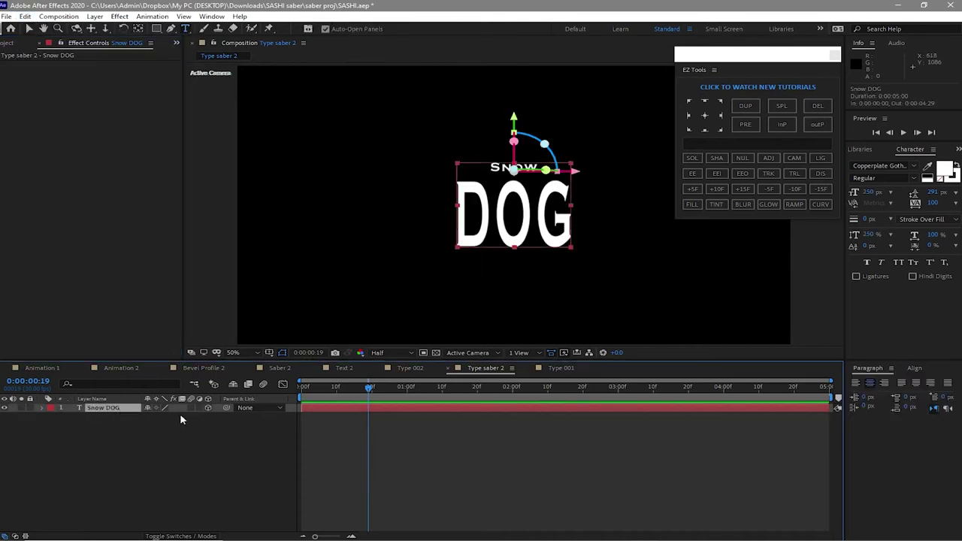
pyautogui.click(208, 408)
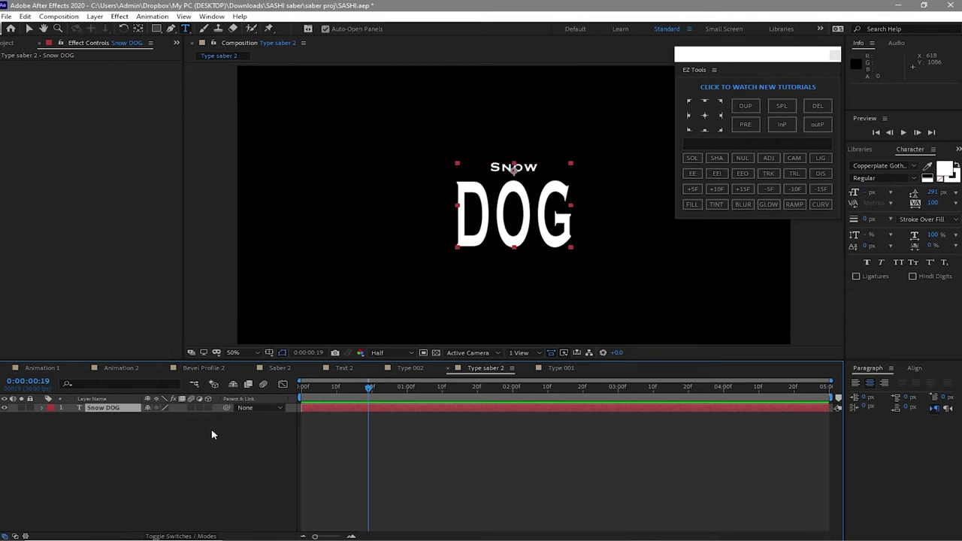
pyautogui.moveTo(135, 408); pyautogui.dragTo(292, 365)
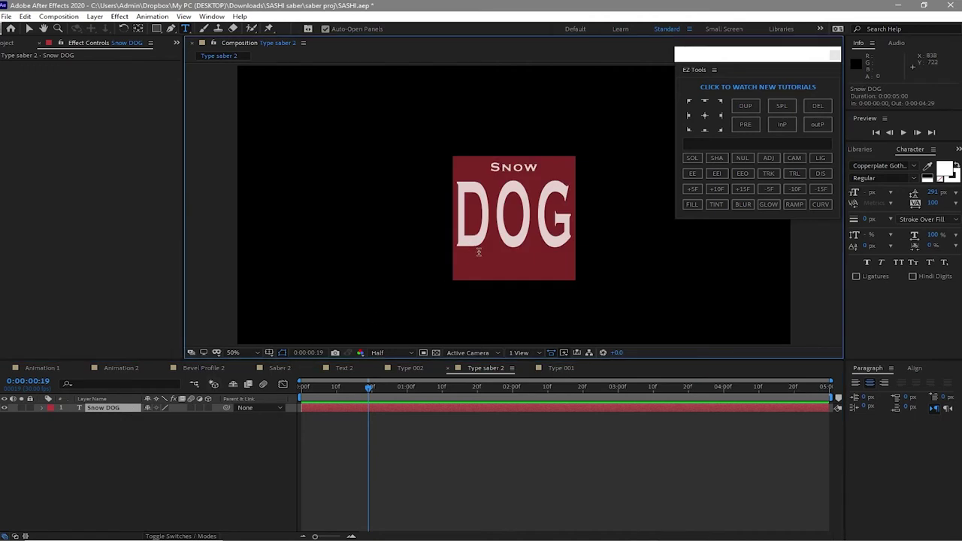
pyautogui.write('SASH')
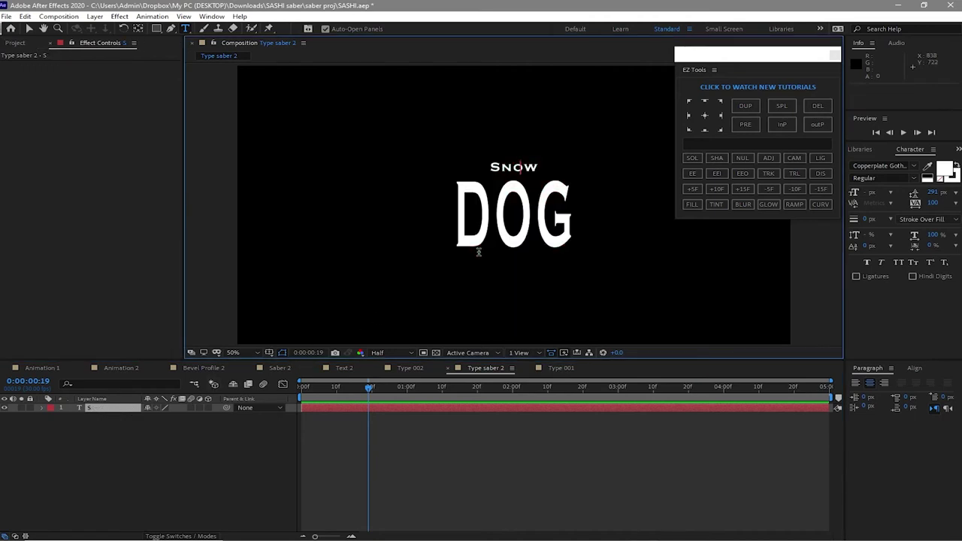
pyautogui.write('I')
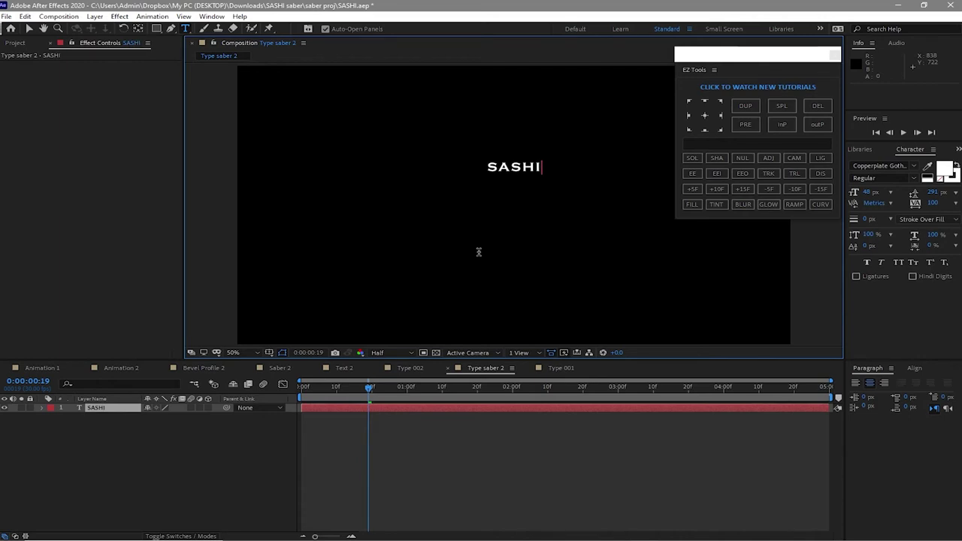
pyautogui.press('Escape')
pyautogui.press('v')
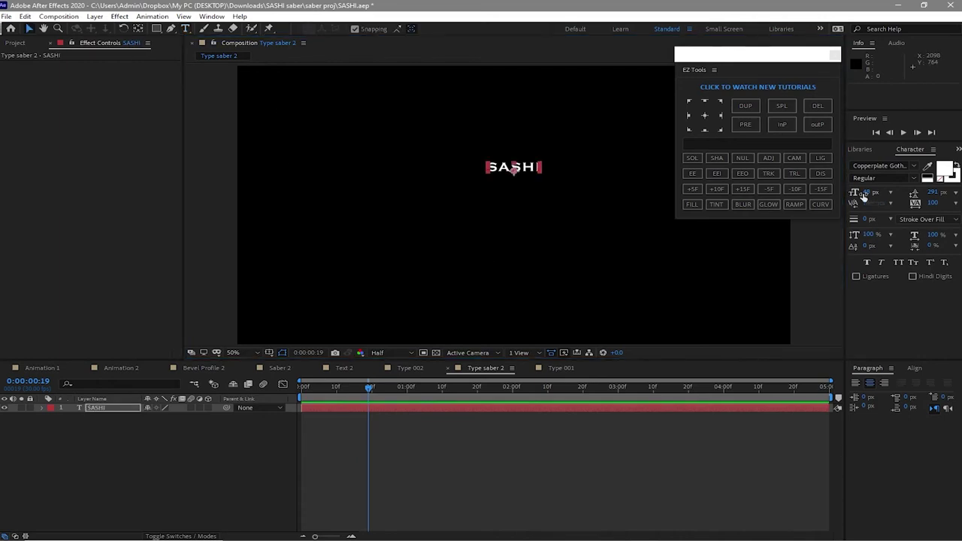
# Set the SASHI text's font size to 250 px and its vertical scale to 250%
pyautogui.click(866, 193)
pyautogui.write('250')
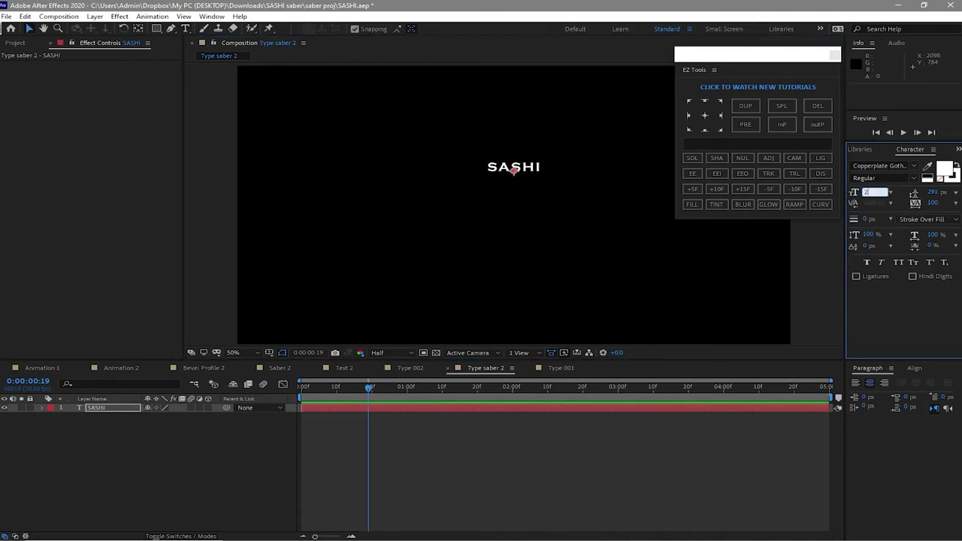
pyautogui.press('Tab')
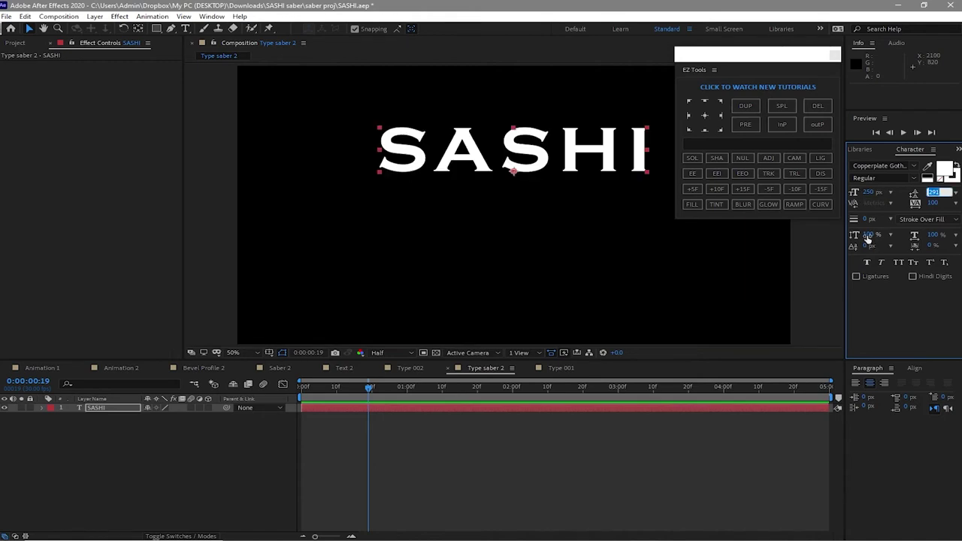
pyautogui.click(868, 236)
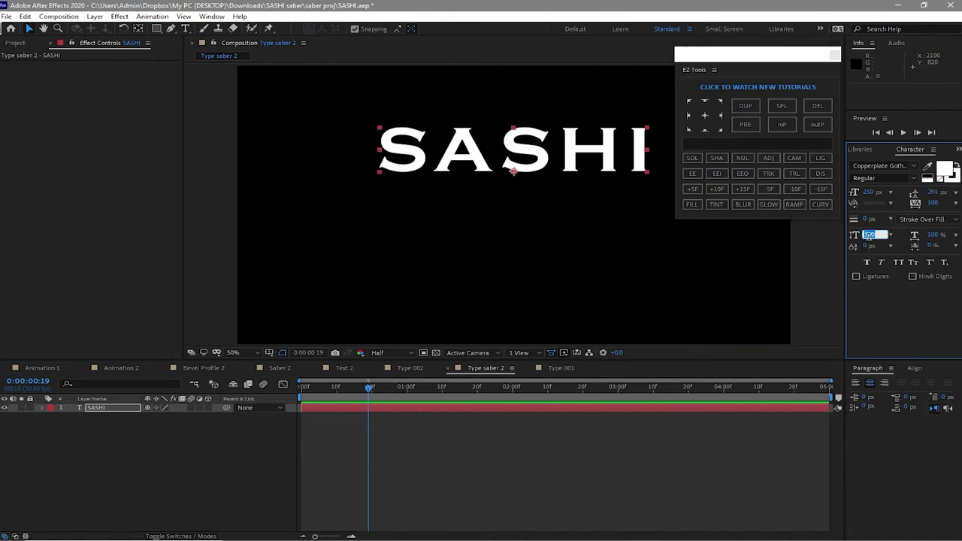
pyautogui.write('250')
# Center the SASHI layer horizontally and vertically in the composition
pyautogui.click(547, 414)
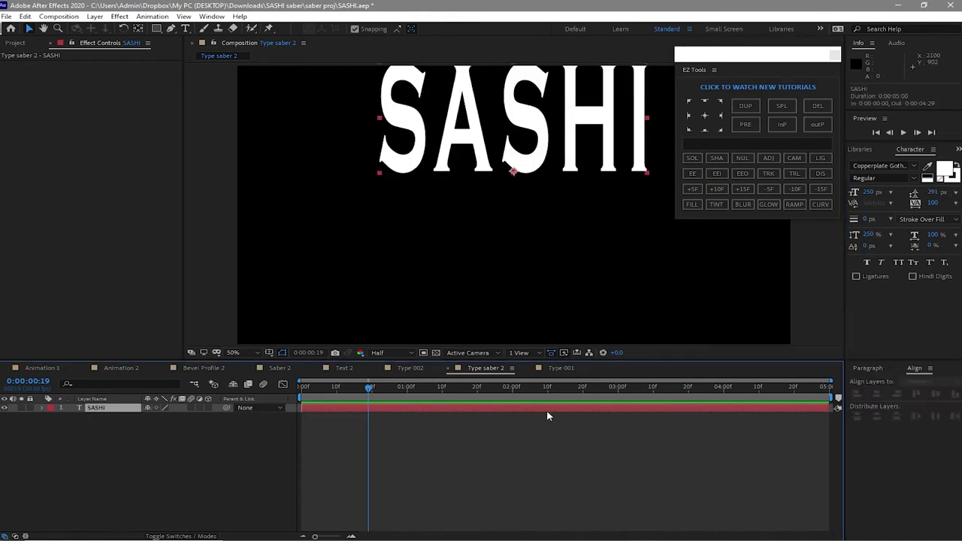
pyautogui.click(876, 394)
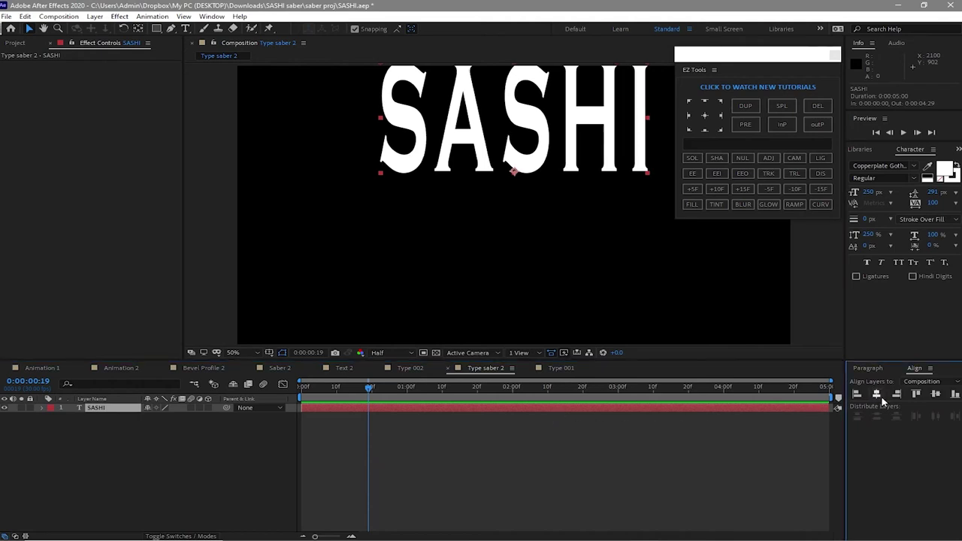
pyautogui.click(937, 396)
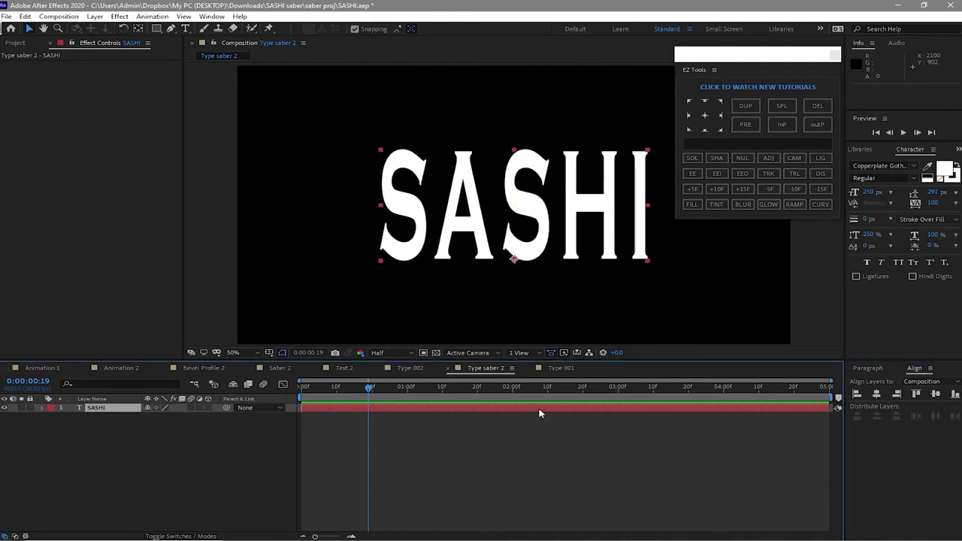
# Apply the Video Copilot Saber effect to the SASHI layer
pyautogui.click(120, 16)
pyautogui.moveTo(239, 340)
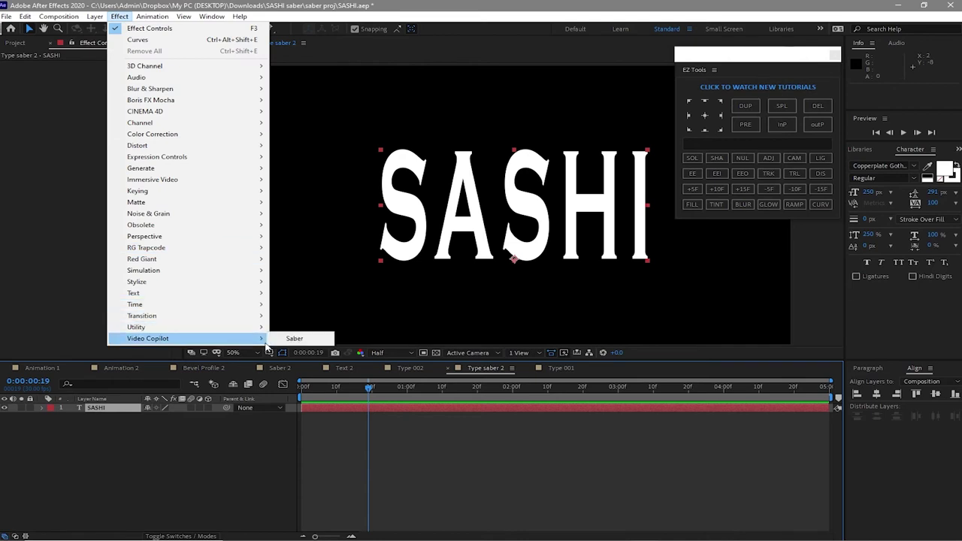
pyautogui.click(293, 339)
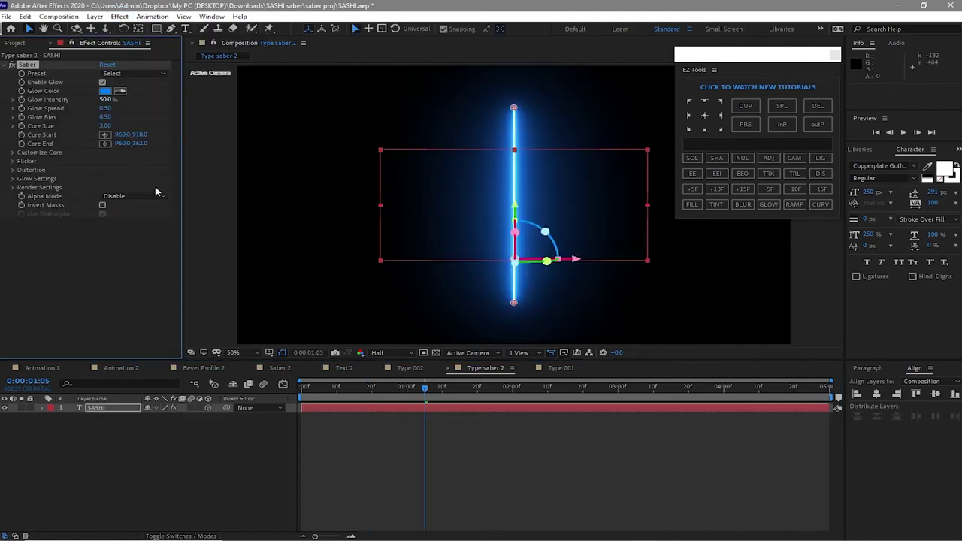
# Set Saber's Glow Intensity to 30%, Glow Spread to 0.60 and Core Size to 1.20
pyautogui.click(107, 100)
pyautogui.write('30')
pyautogui.press('Tab')
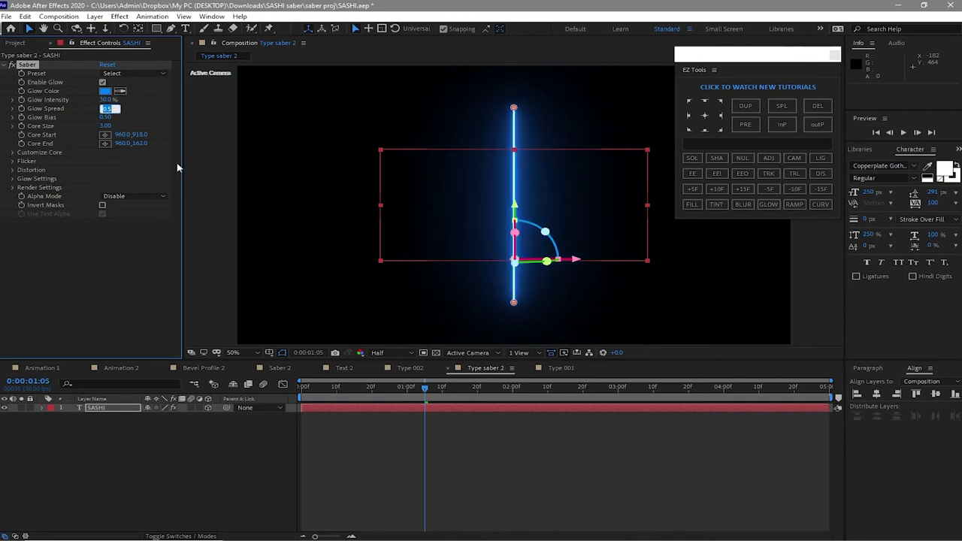
pyautogui.press('BackSpace')
pyautogui.press('Tab')
pyautogui.write('1')
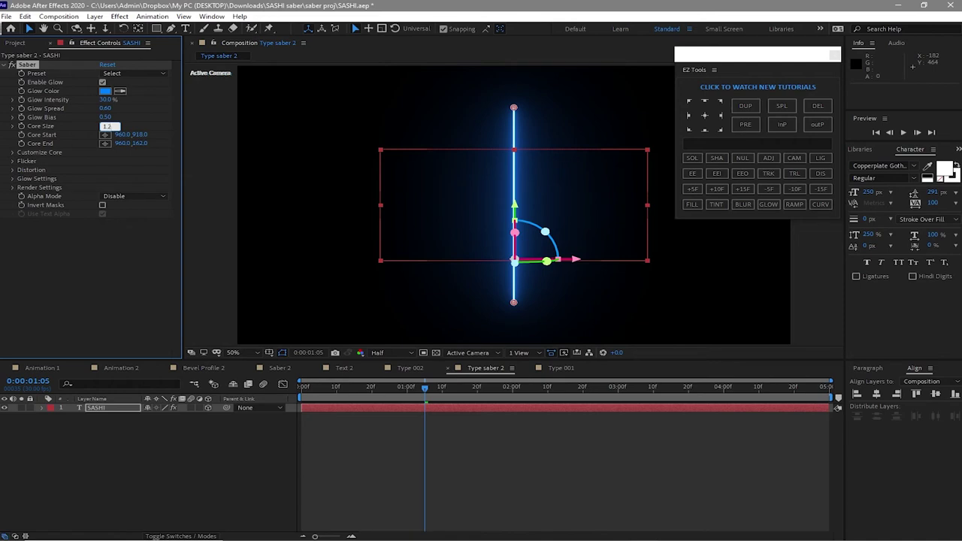
pyautogui.write('.2')
pyautogui.press('Return')
# Set Saber's Core Type to Text Layer and choose the SASHI layer as its text layer
pyautogui.click(12, 151)
pyautogui.click(132, 161)
pyautogui.click(129, 197)
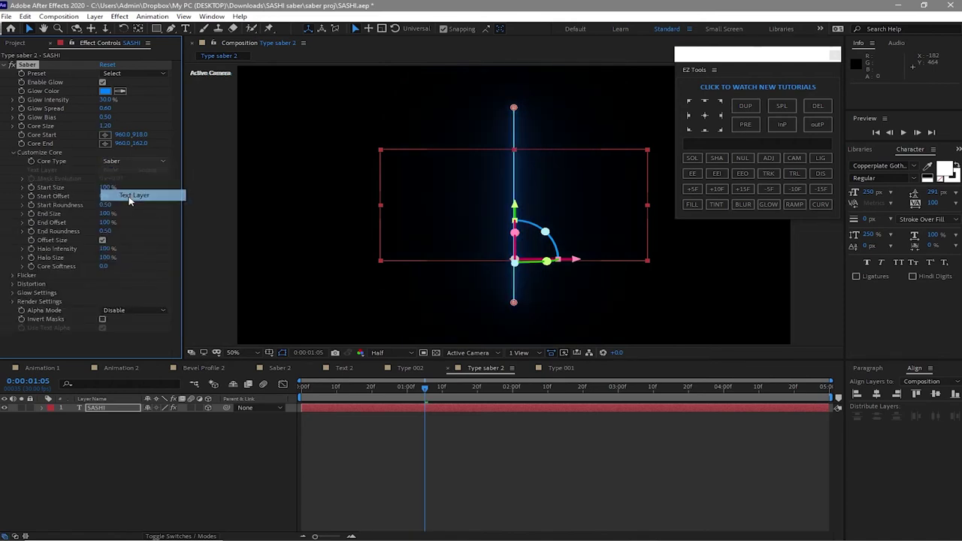
pyautogui.click(120, 172)
pyautogui.click(125, 197)
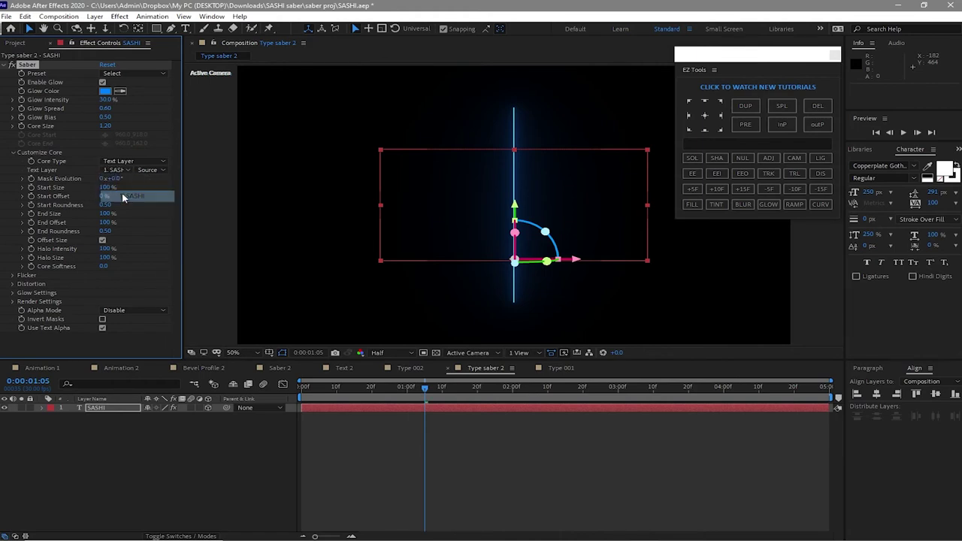
# At the start of the timeline, enable keyframes for Saber's Mask Evolution and Start Offset, and set End Offset to 0%
pyautogui.press('Home')
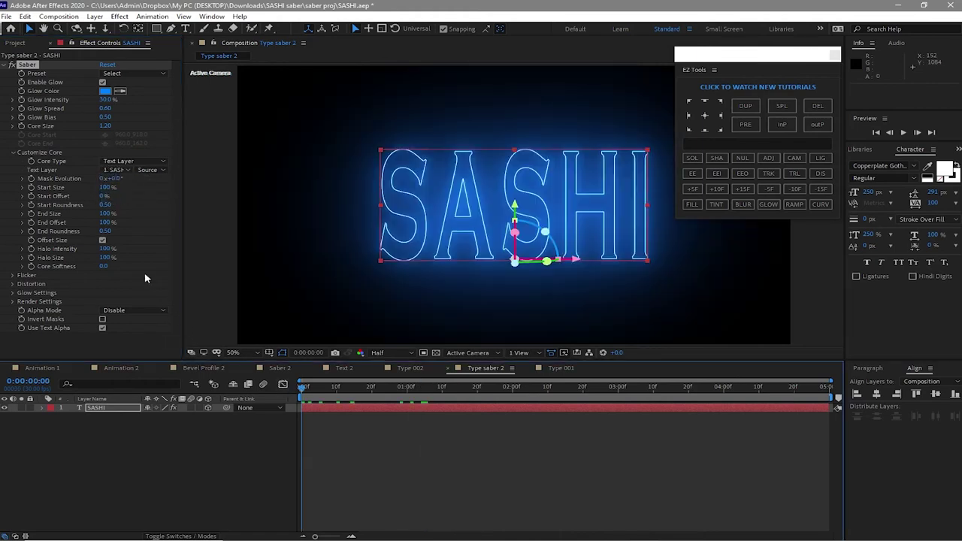
pyautogui.click(31, 197)
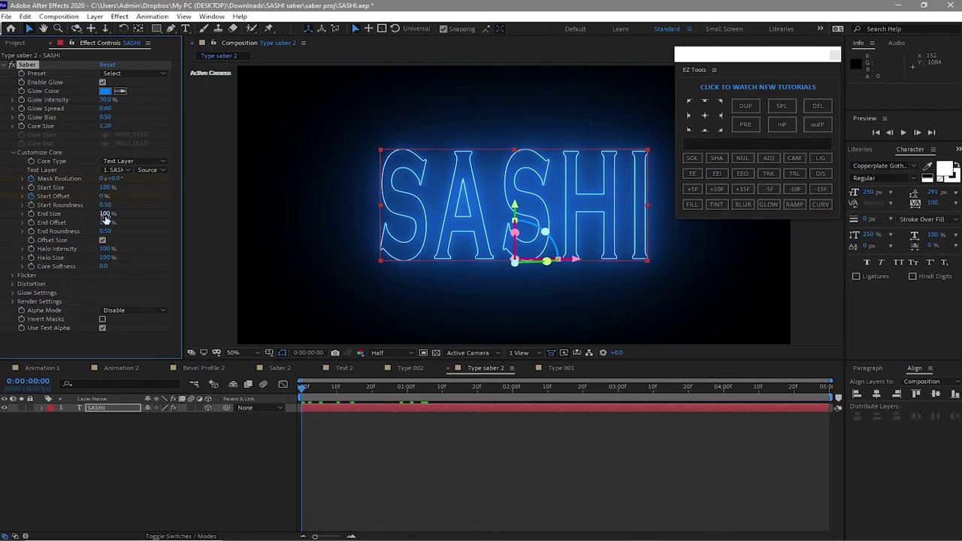
pyautogui.moveTo(105, 221); pyautogui.dragTo(36, 215)
# At 0:00:01:00, set Saber's Start Offset to 10% and enable keyframes for End Offset
pyautogui.click(407, 396)
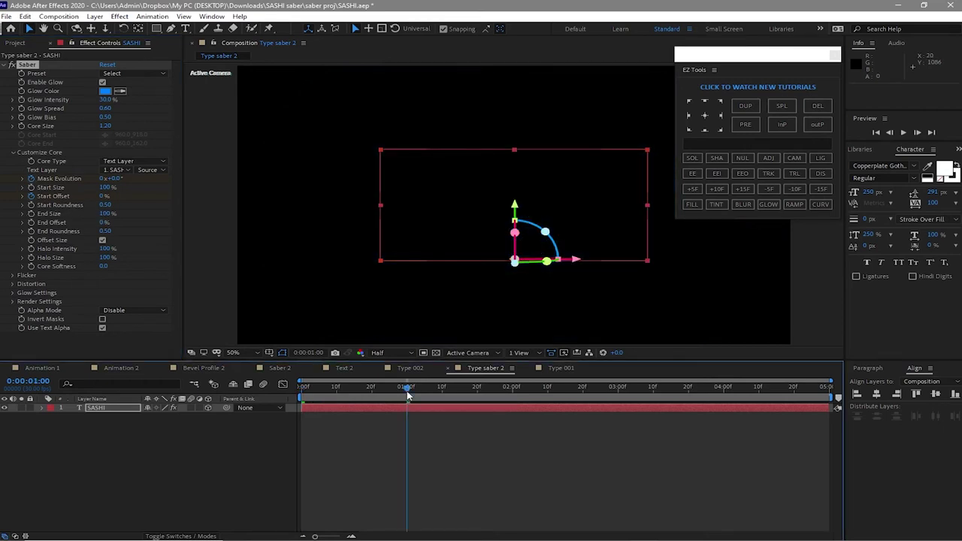
pyautogui.click(101, 196)
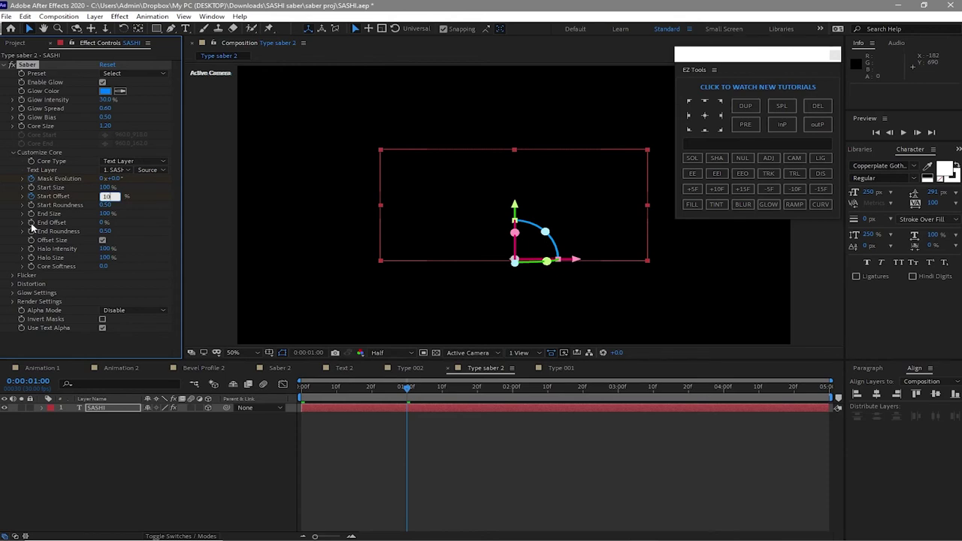
pyautogui.press('Return')
# At 0:00:04:00, set Saber's End Offset to 10%
pyautogui.press('space')
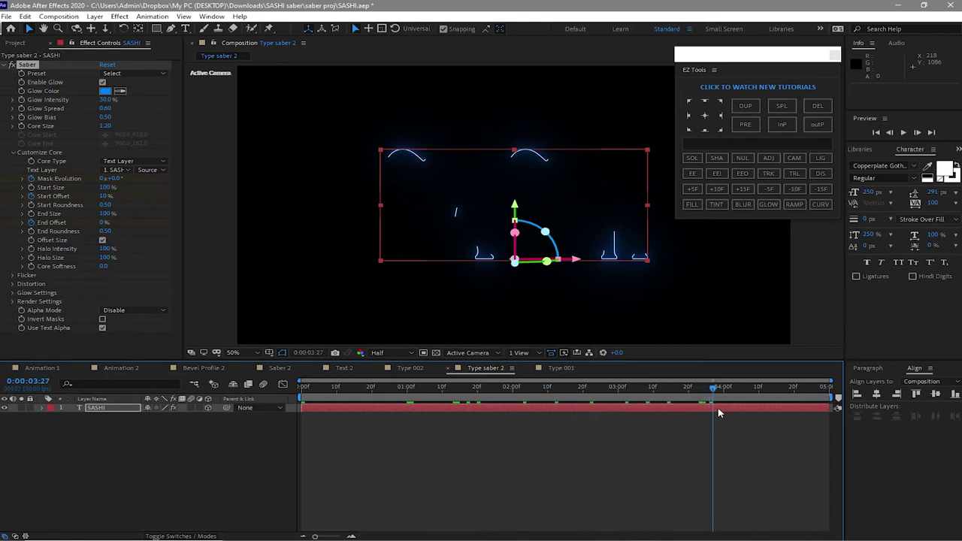
pyautogui.click(104, 227)
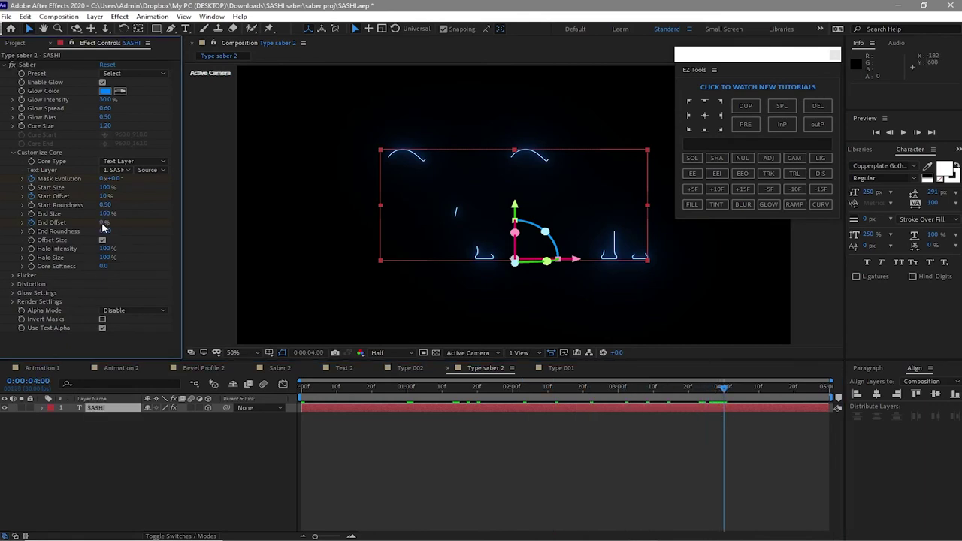
pyautogui.click(104, 223)
pyautogui.write('10')
pyautogui.press('Return')
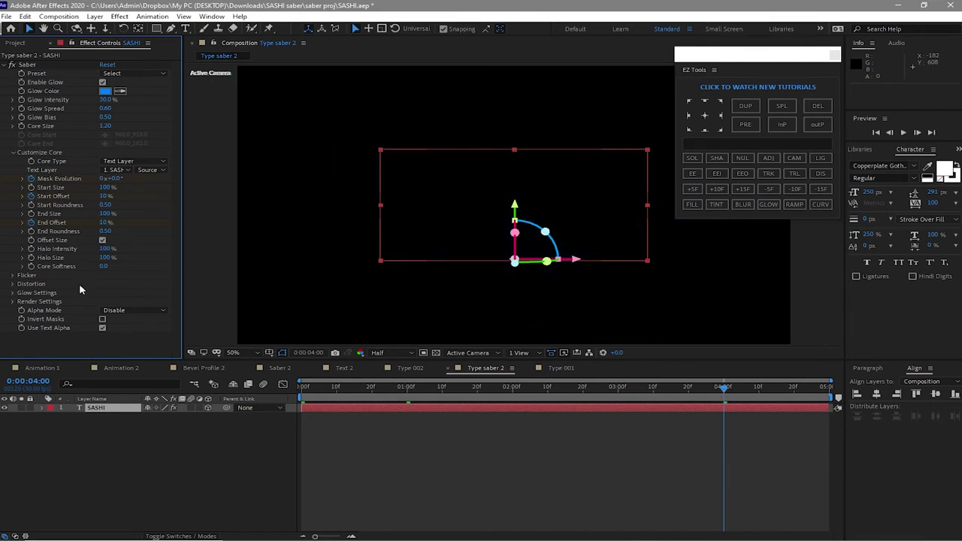
# In Saber's Glow Settings, set Glow 2 Intensity to 2 and both Glow 3 and Glow 4 Intensity to 1
pyautogui.click(14, 293)
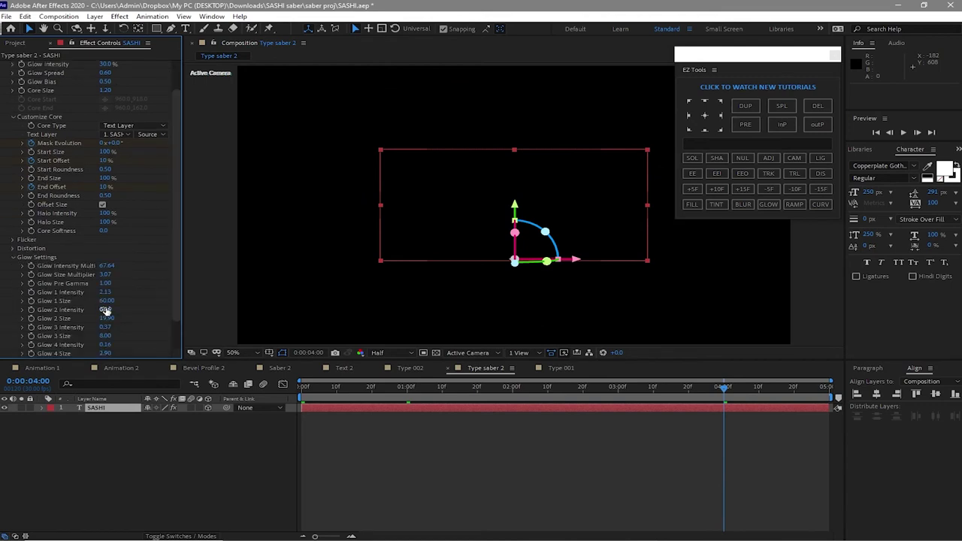
pyautogui.moveTo(106, 310); pyautogui.dragTo(108, 312)
pyautogui.click(109, 311)
pyautogui.write('2')
pyautogui.click(105, 329)
pyautogui.write('1')
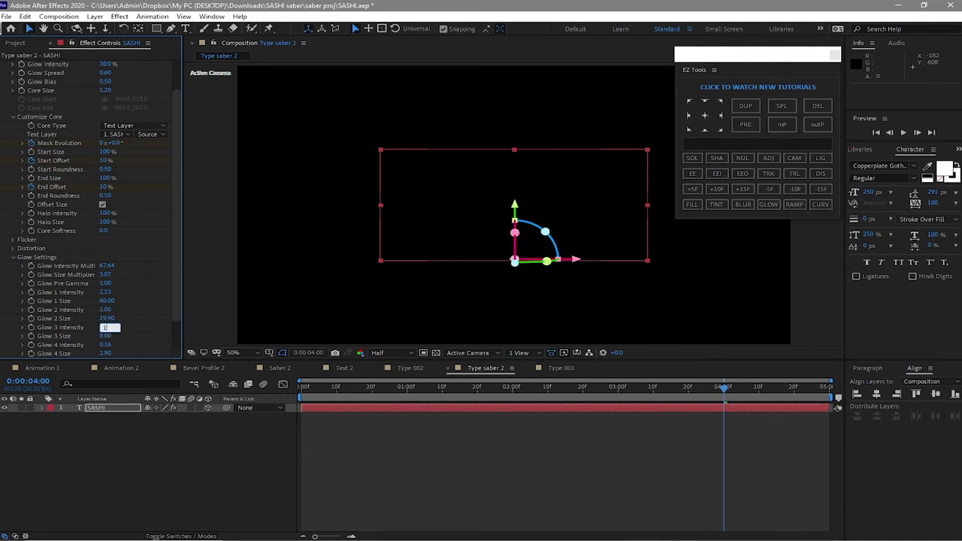
pyautogui.click(109, 344)
pyautogui.write('1')
# Duplicate the SASHI layer and change the duplicate's Saber glow color to orange
pyautogui.moveTo(724, 386); pyautogui.dragTo(509, 386)
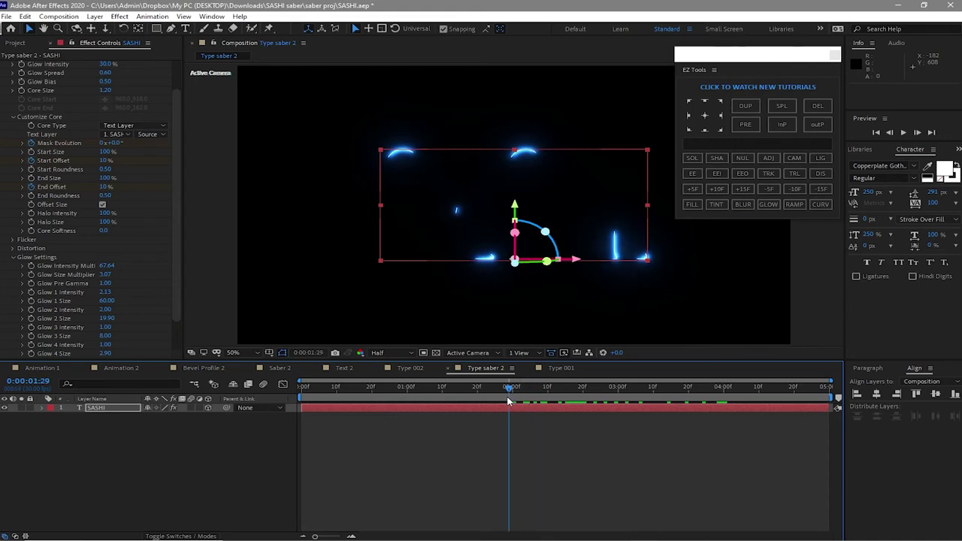
pyautogui.click(25, 16)
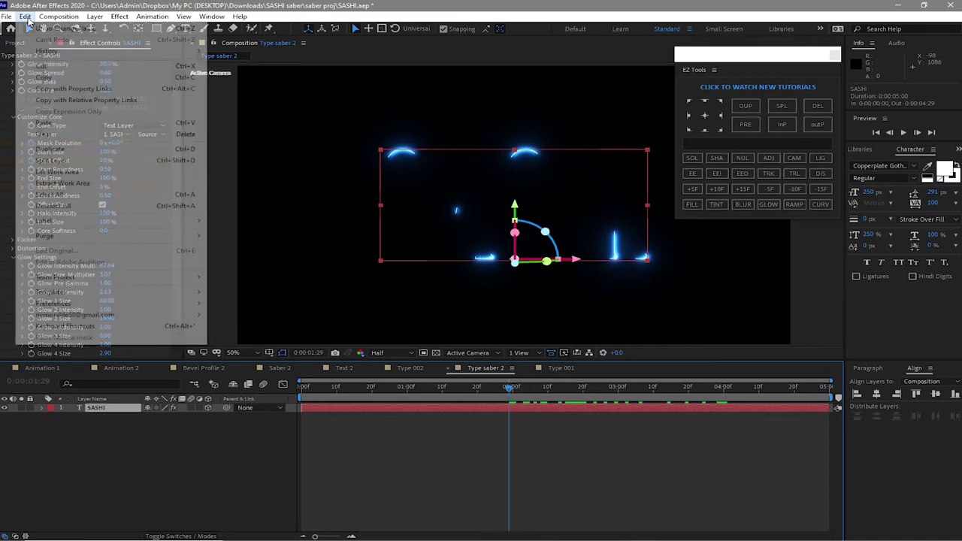
pyautogui.click(42, 149)
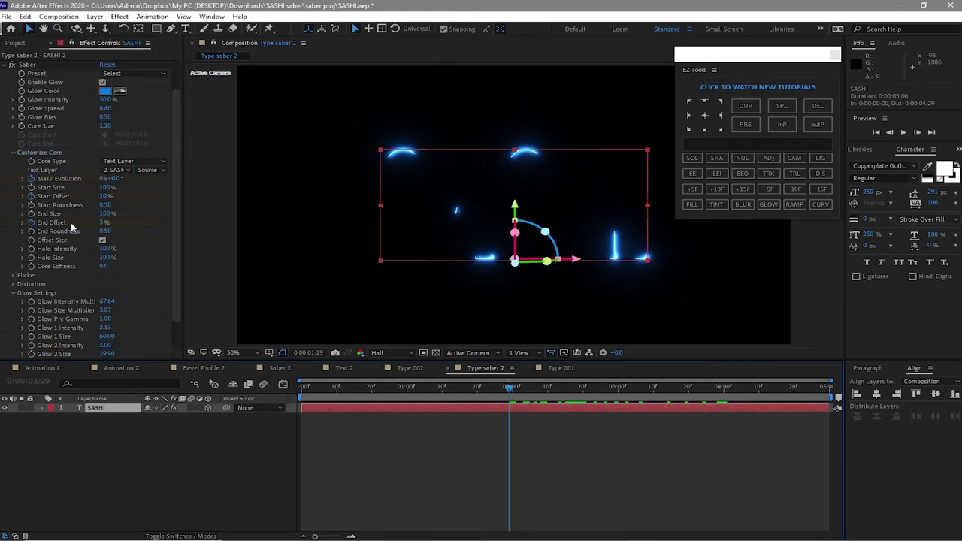
pyautogui.click(104, 91)
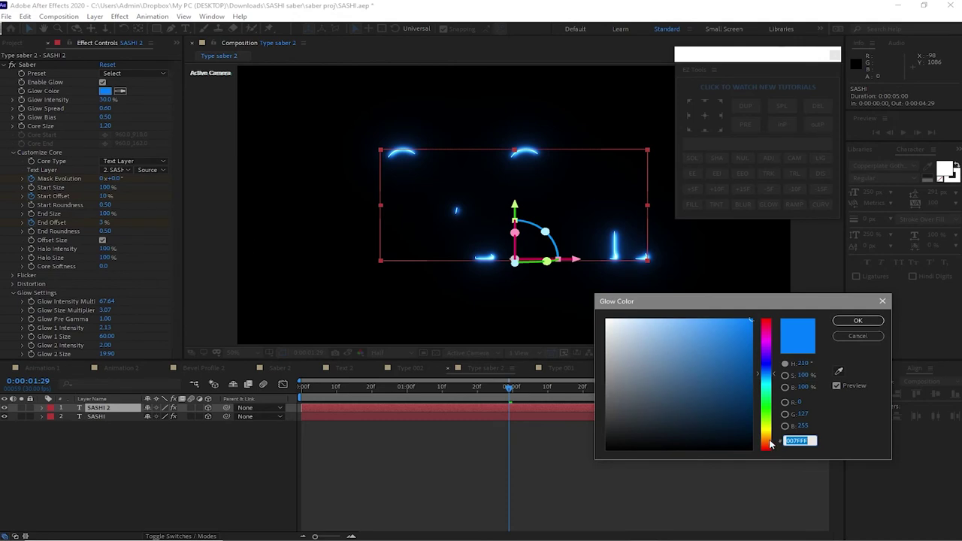
pyautogui.click(768, 443)
pyautogui.click(858, 321)
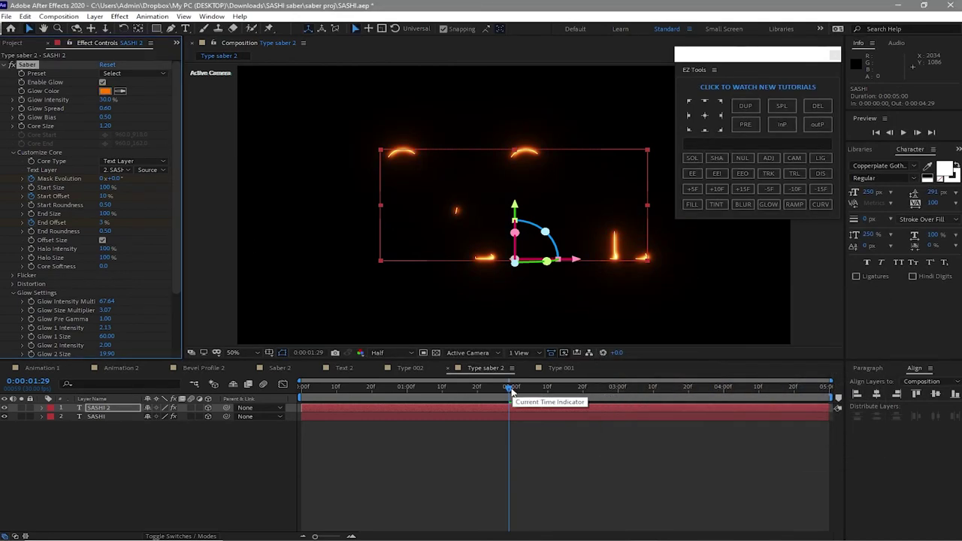
# At 0:00:04:00, set the SASHI 2 layer's Saber Mask Evolution to -1 revolution
pyautogui.moveTo(510, 389); pyautogui.dragTo(724, 400)
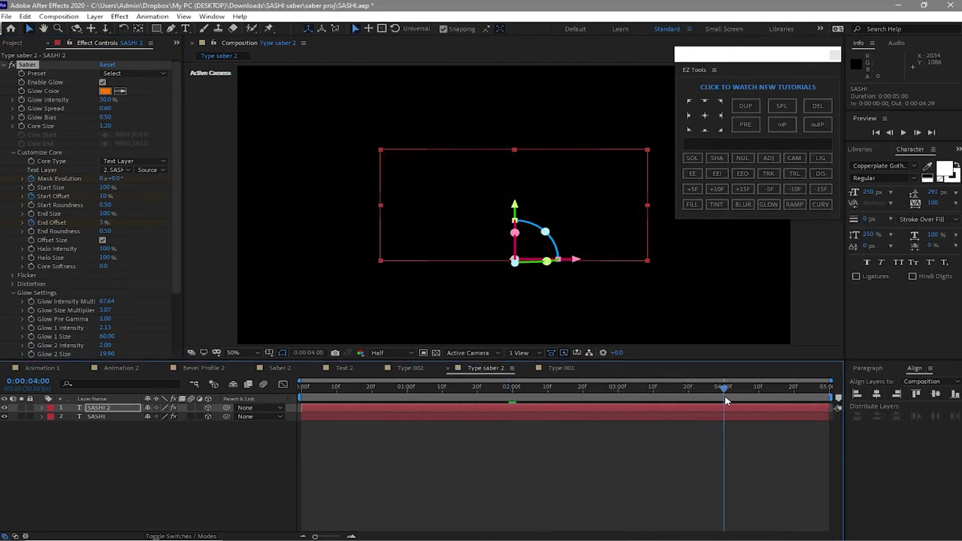
pyautogui.click(102, 181)
pyautogui.write('-1')
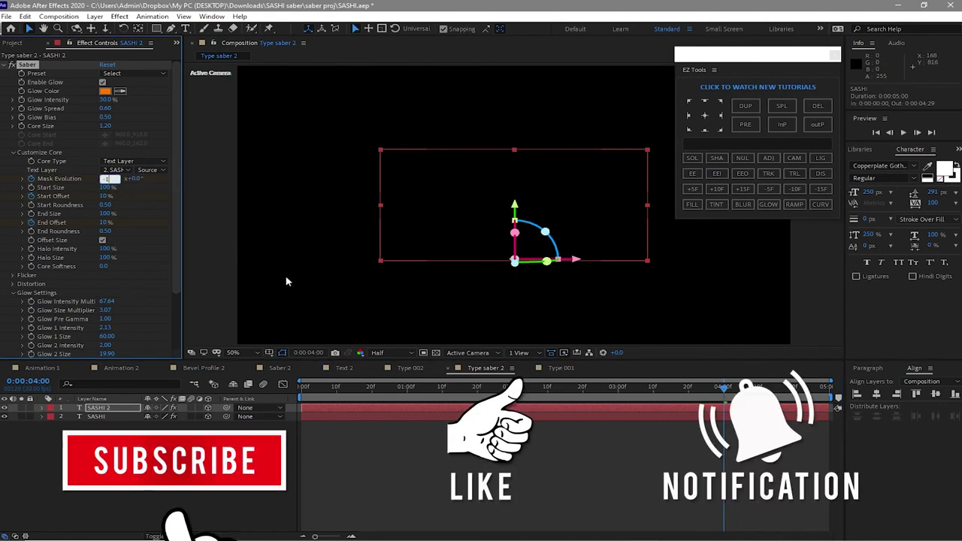
pyautogui.press('Return')
# At 0:00:04:00, set the Saber Mask Evolution of the original SASHI layer to 360 degrees
pyautogui.hotkey('ctrl', 'Down')
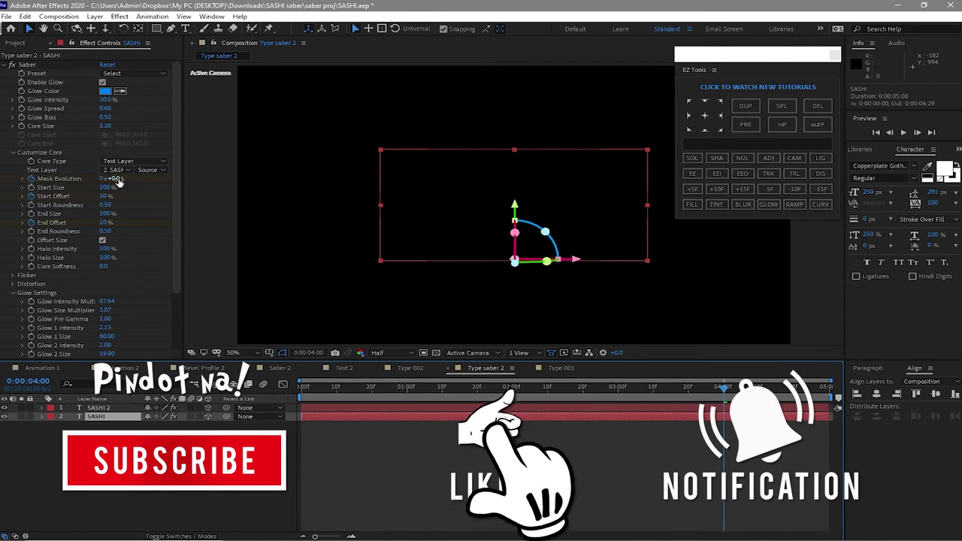
pyautogui.click(116, 180)
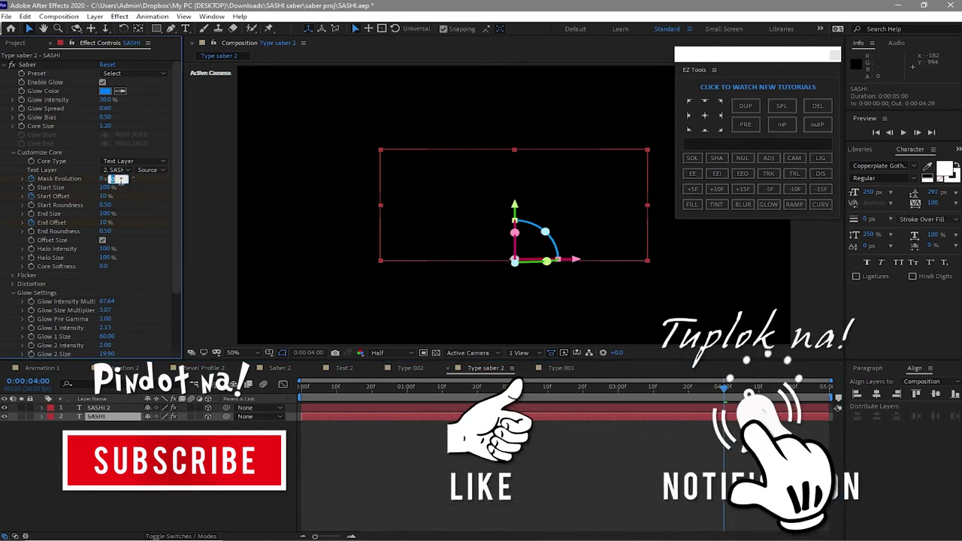
pyautogui.write('3')
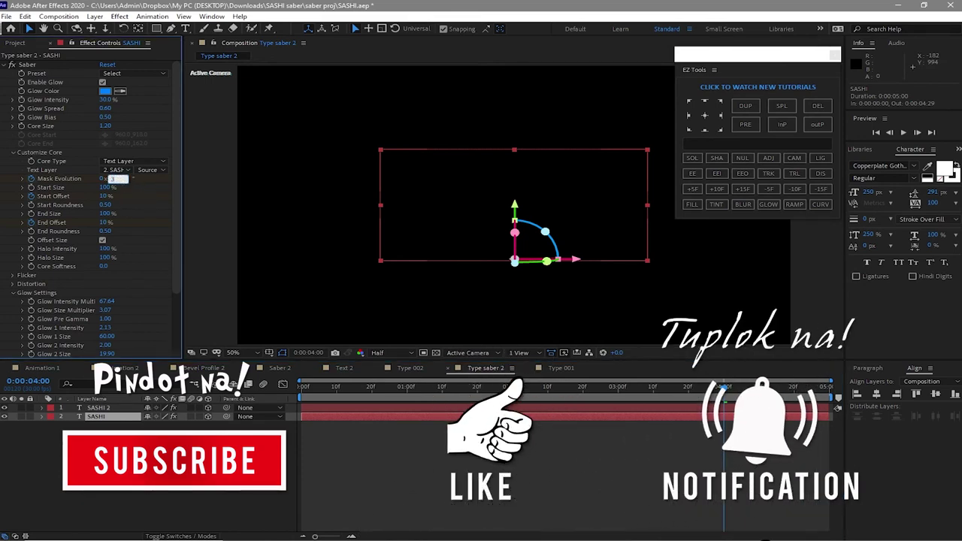
pyautogui.write('60')
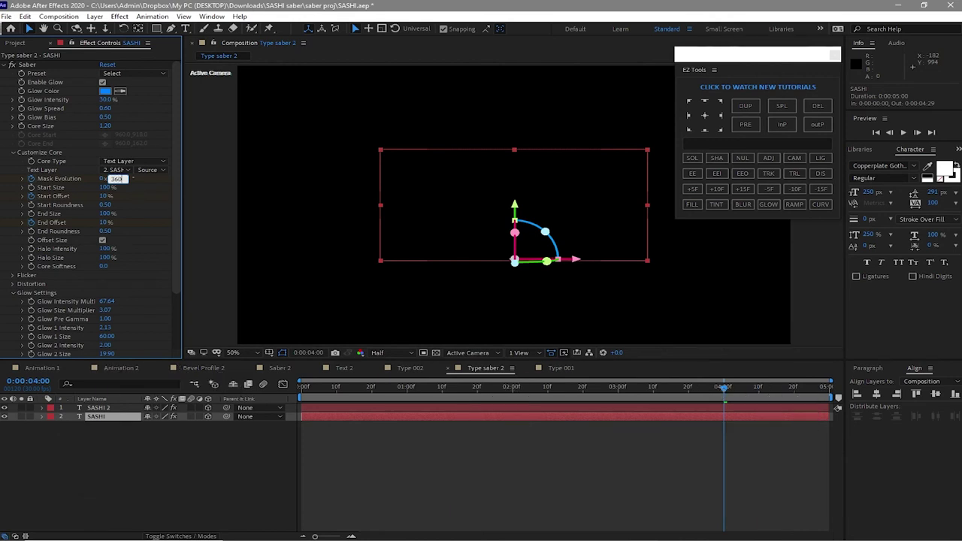
pyautogui.click(403, 386)
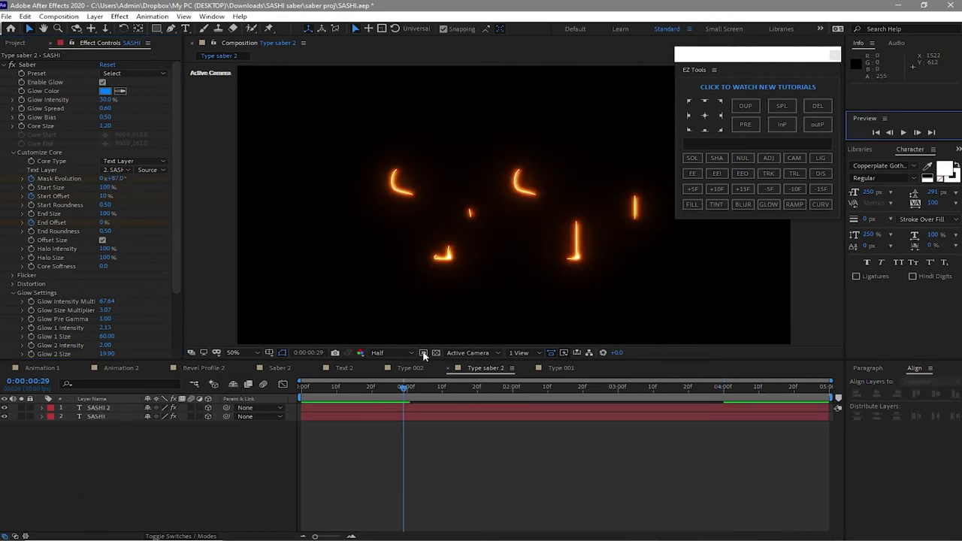
# Set the SASHI 2 layer's blending mode to Add and preview the two saber glows together
pyautogui.click(173, 537)
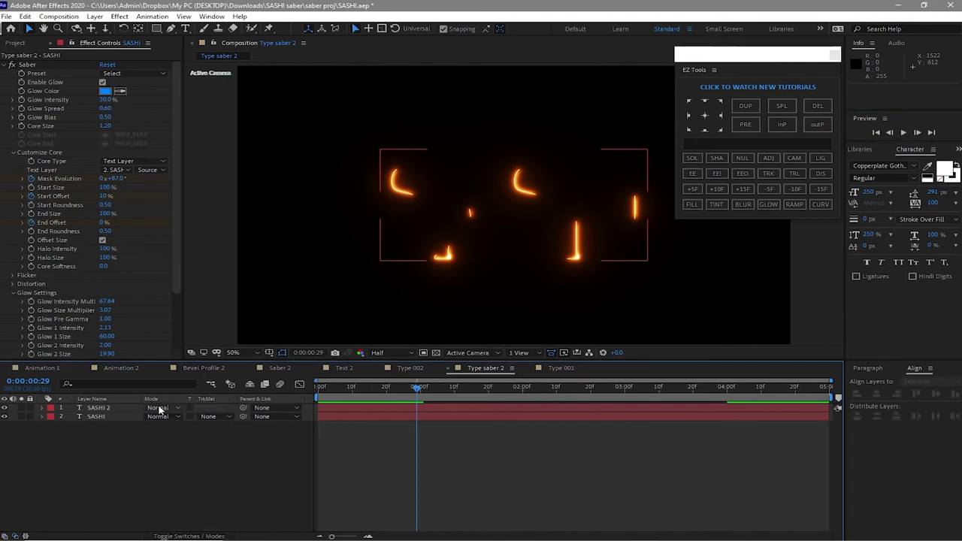
pyautogui.click(158, 407)
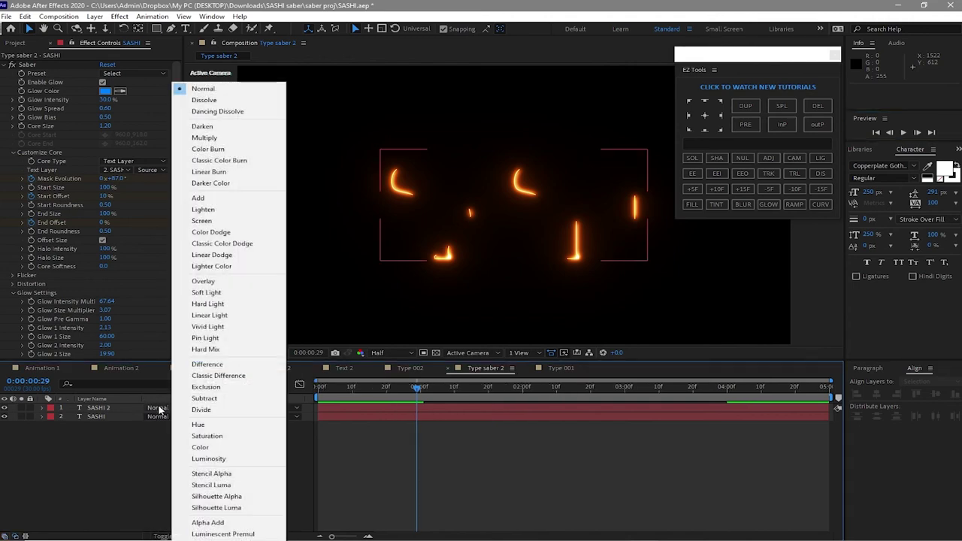
pyautogui.click(202, 198)
pyautogui.press('space')
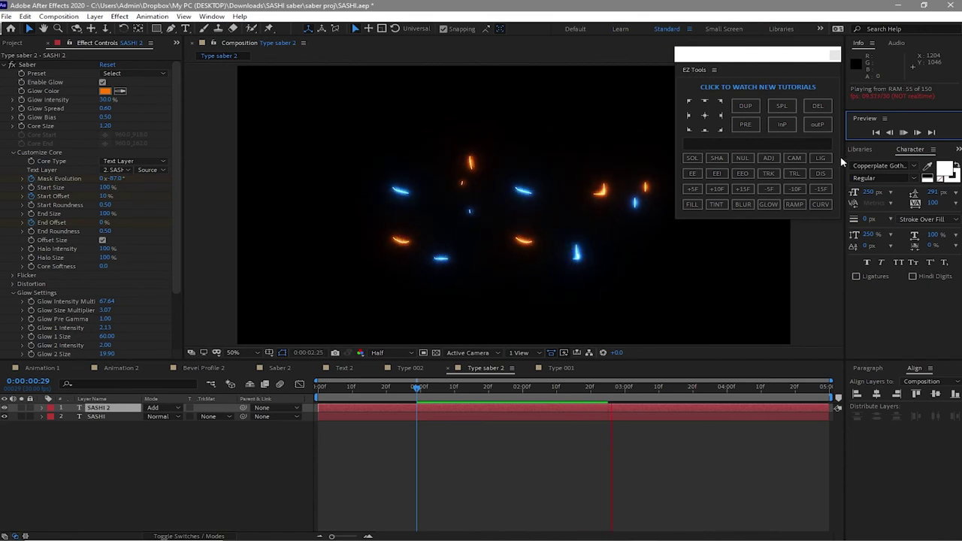
pyautogui.press('space')
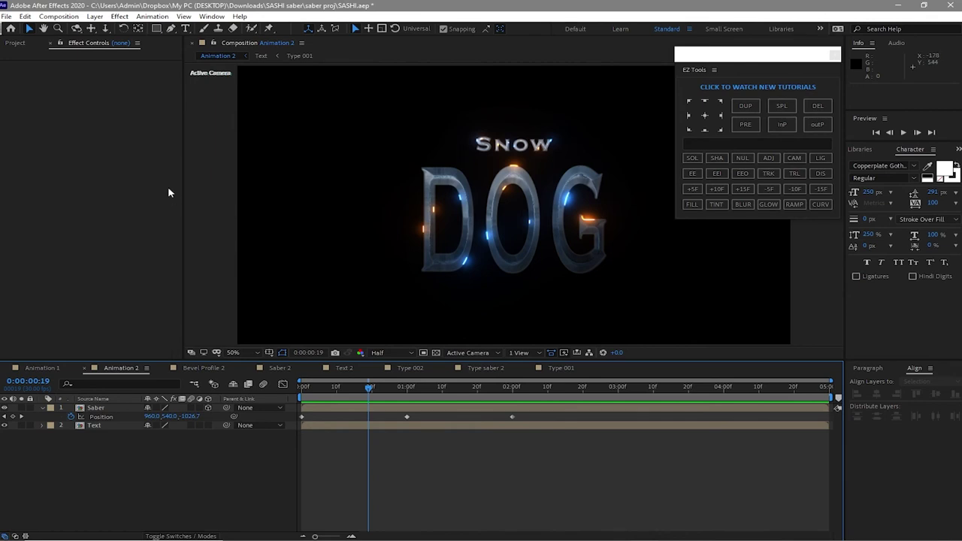
# In the Animation 2 composition, replace the Saber layer with Saber 2 and the Text layer with Text 2
pyautogui.click(21, 45)
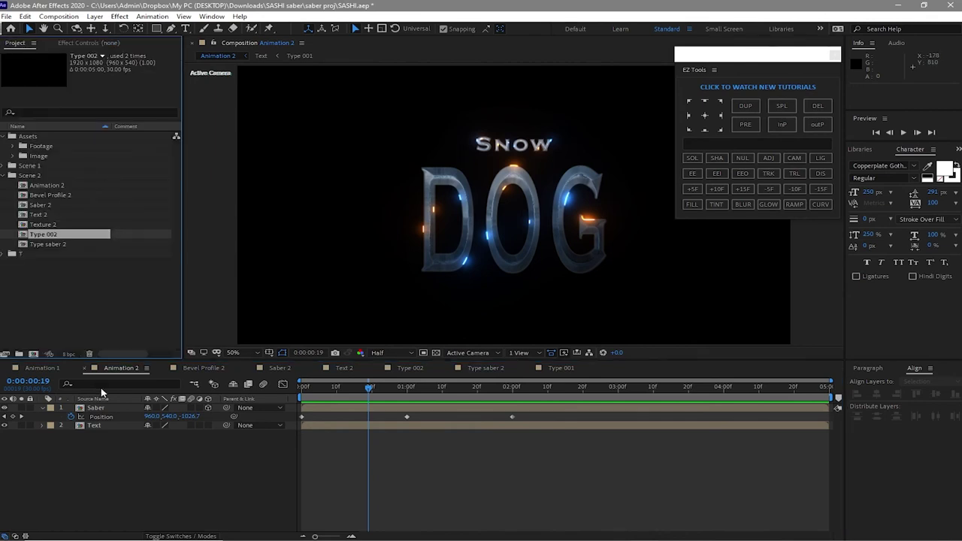
pyautogui.click(99, 410)
pyautogui.moveTo(41, 204); pyautogui.dragTo(90, 408)
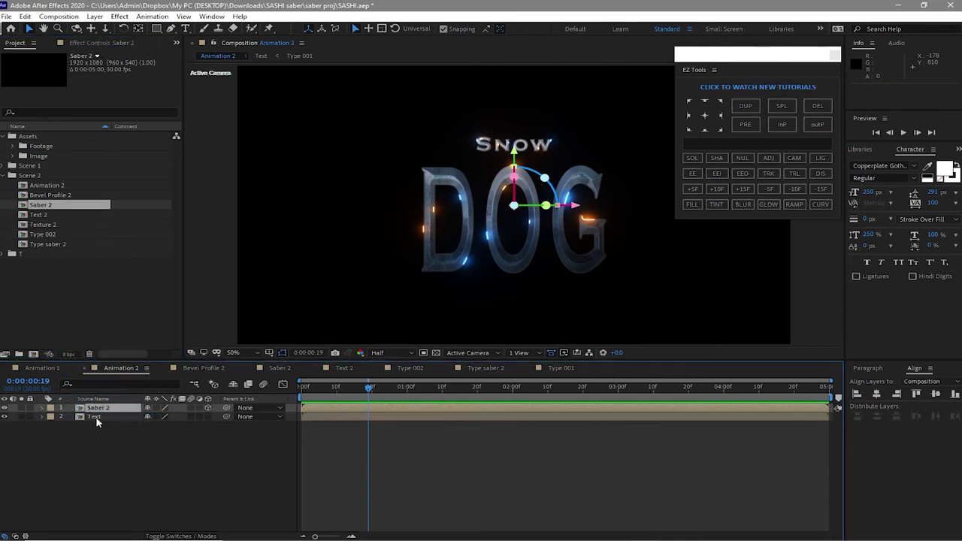
pyautogui.click(121, 415)
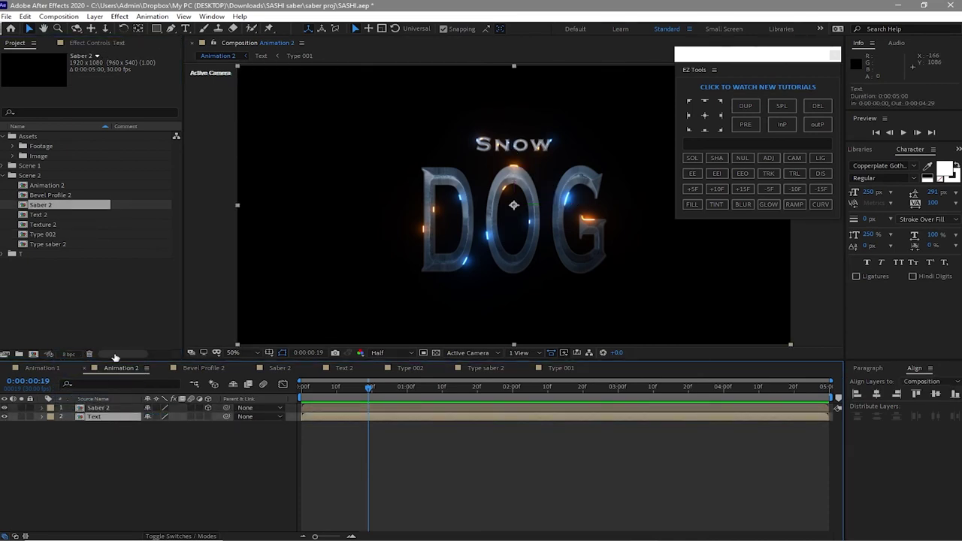
pyautogui.click(41, 215)
pyautogui.moveTo(50, 220); pyautogui.dragTo(128, 430)
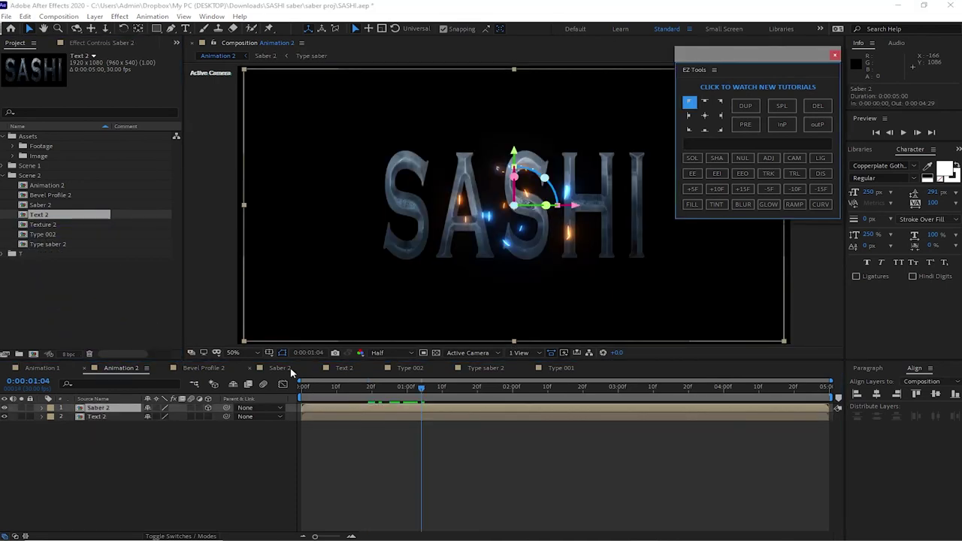
# In the Saber 2 composition, replace the Type saber layer with Type saber 2 and check the title at 0:00:01:23 in Animation 2
pyautogui.click(290, 370)
pyautogui.click(119, 409)
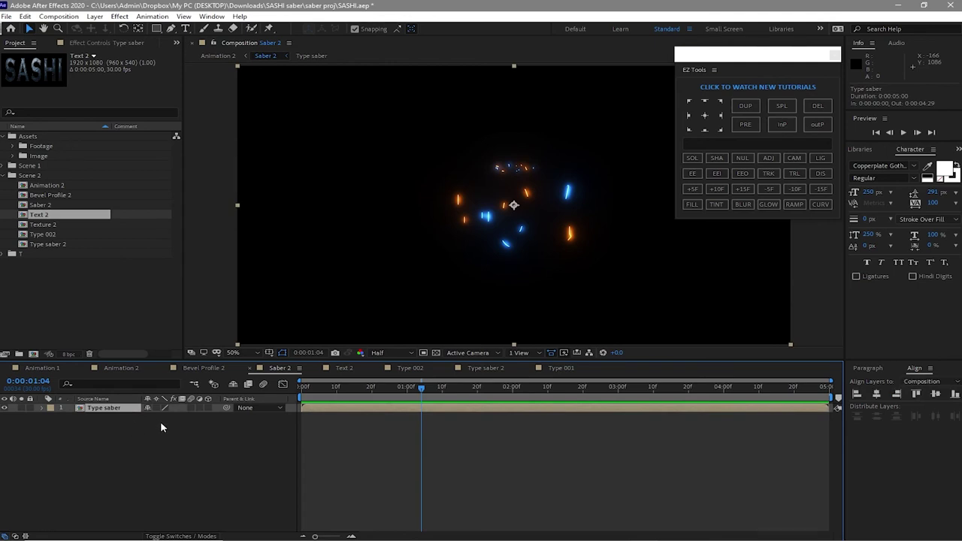
pyautogui.click(76, 244)
pyautogui.click(120, 367)
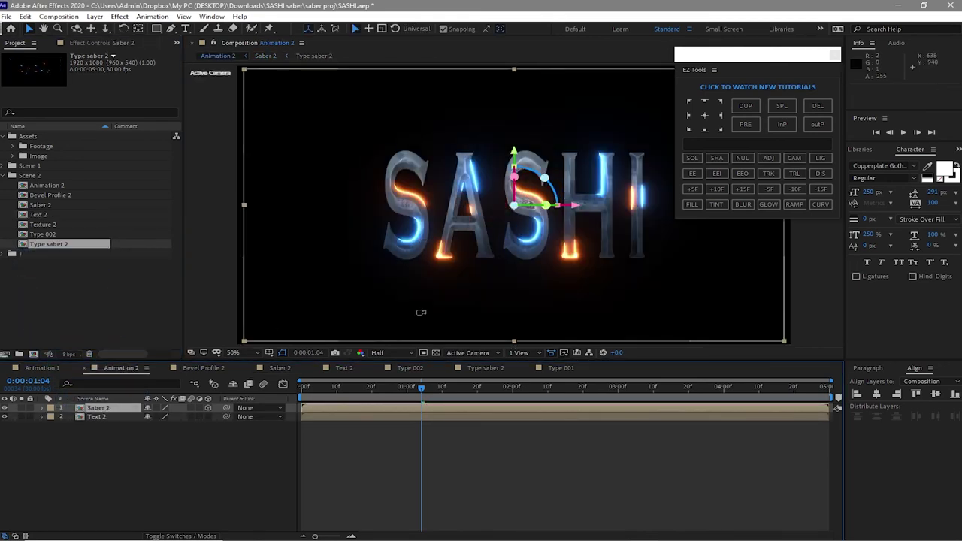
pyautogui.moveTo(424, 390); pyautogui.dragTo(488, 388)
pyautogui.click(402, 481)
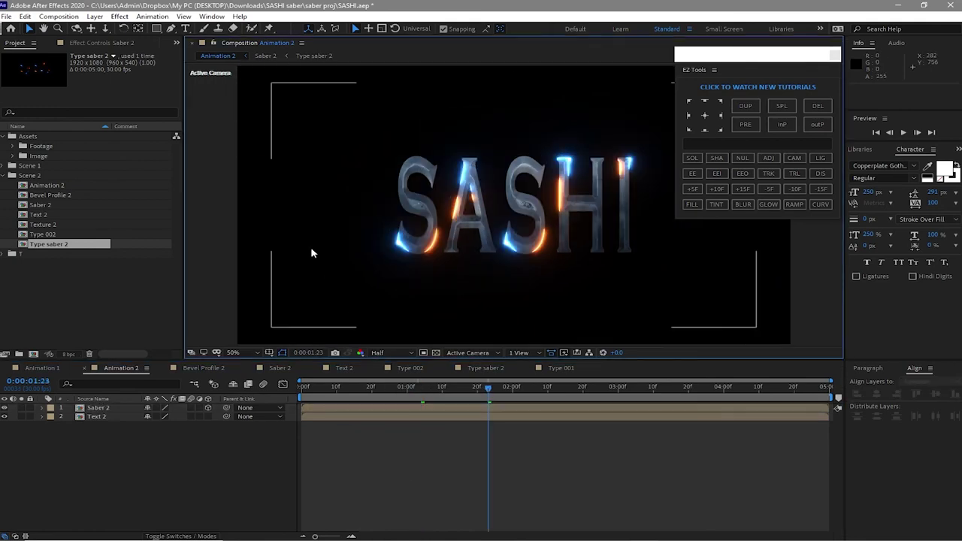
# Create a new composition named FinalAnimation with a duration of 10 seconds
pyautogui.click(62, 16)
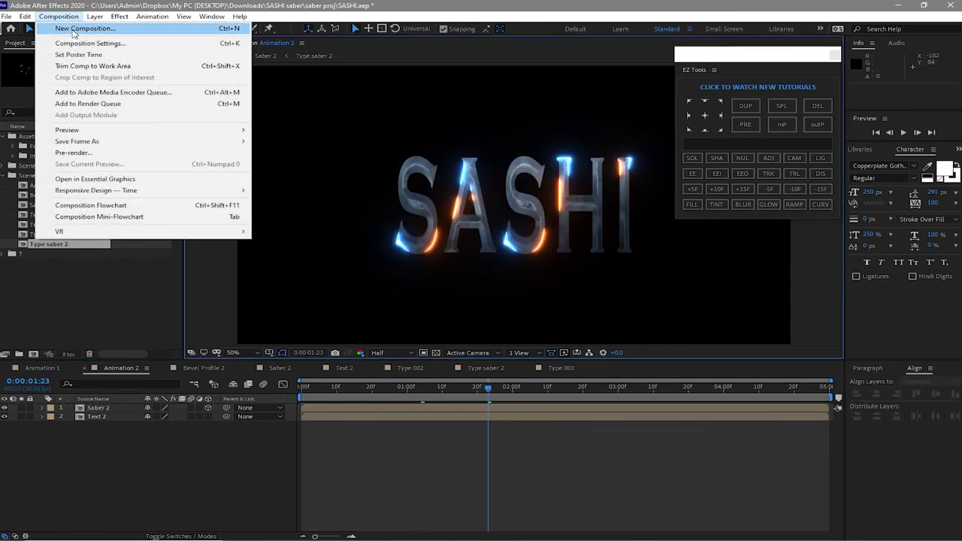
pyautogui.click(82, 28)
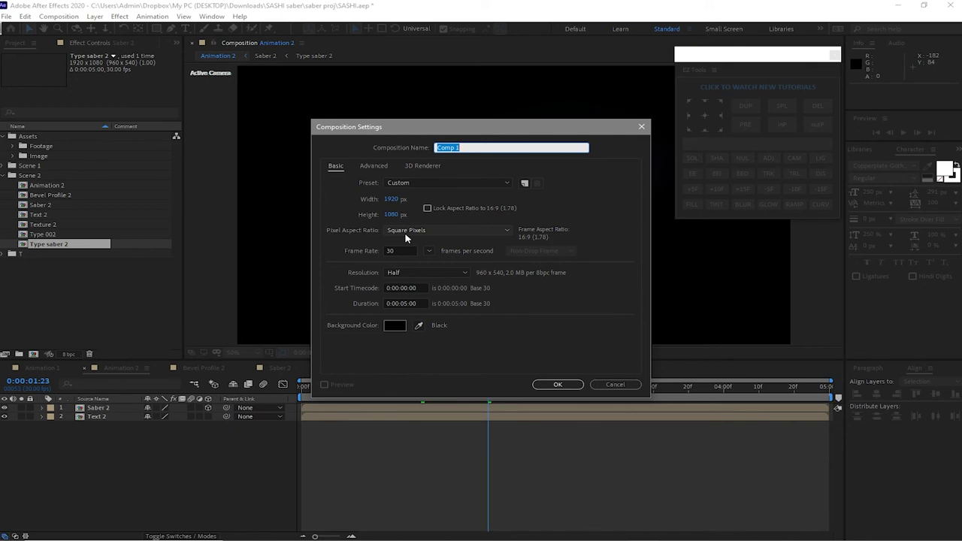
pyautogui.press('BackSpace')
pyautogui.write('FinalAnimation')
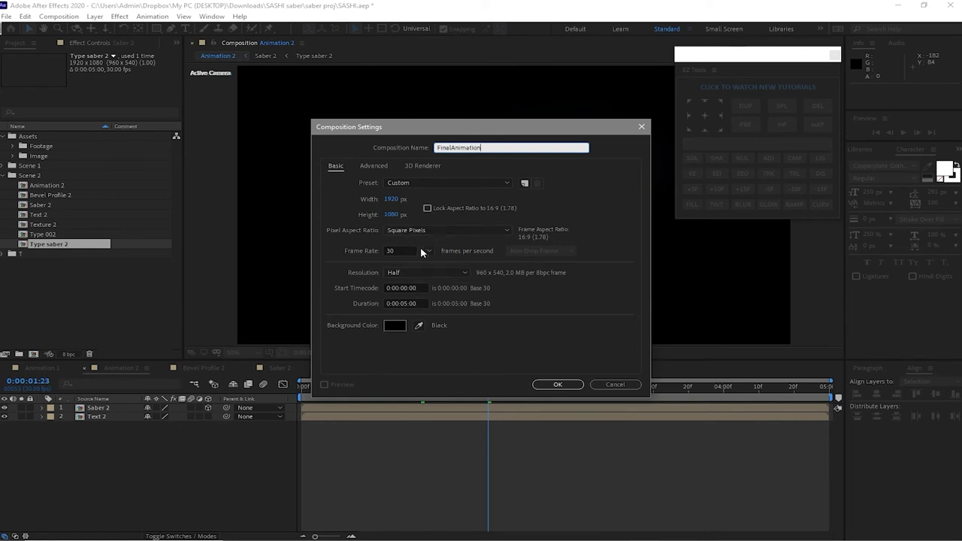
pyautogui.click(406, 303)
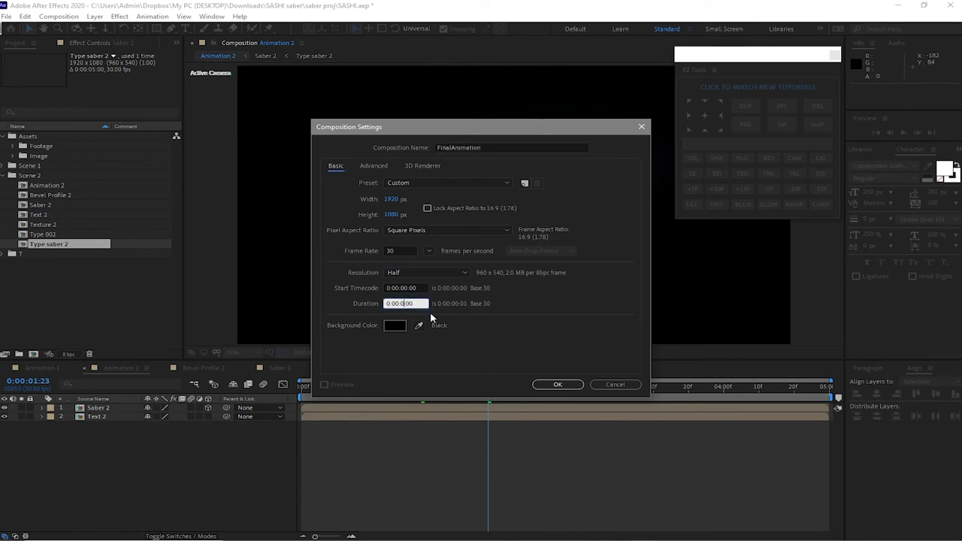
pyautogui.write('10')
pyautogui.click(553, 385)
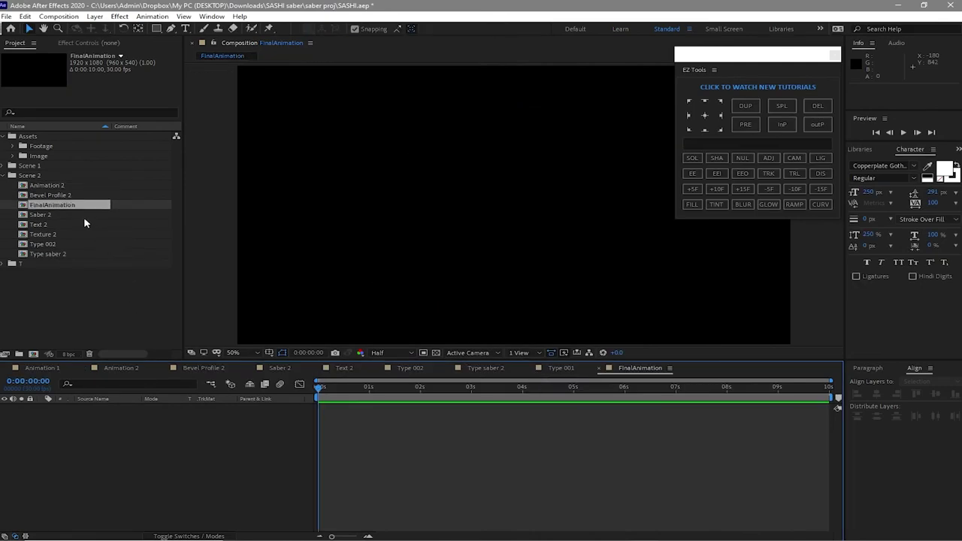
# Add Animation 1 and Animation 2 from the Scene 1 and Scene 2 folders to FinalAnimation, with Animation 1 above
pyautogui.click(4, 166)
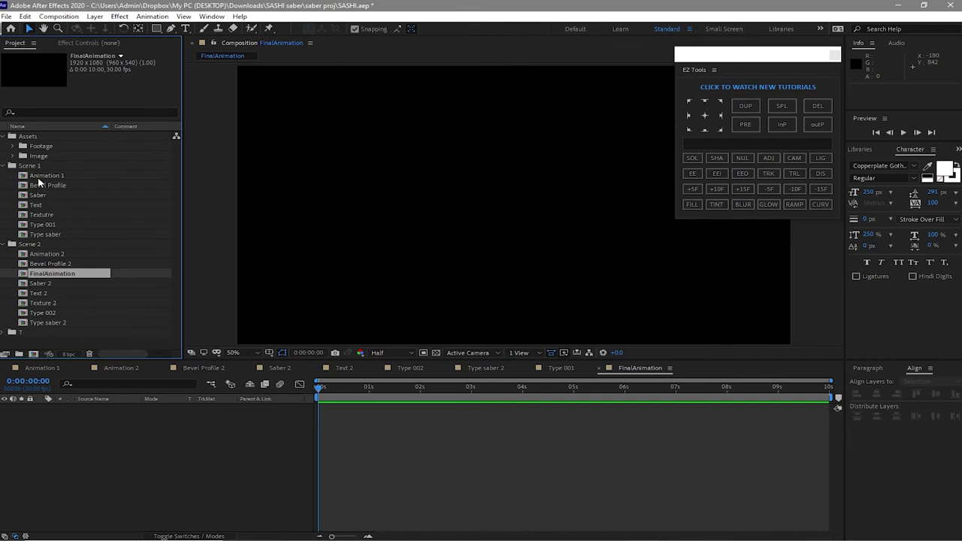
pyautogui.moveTo(39, 176); pyautogui.dragTo(61, 444)
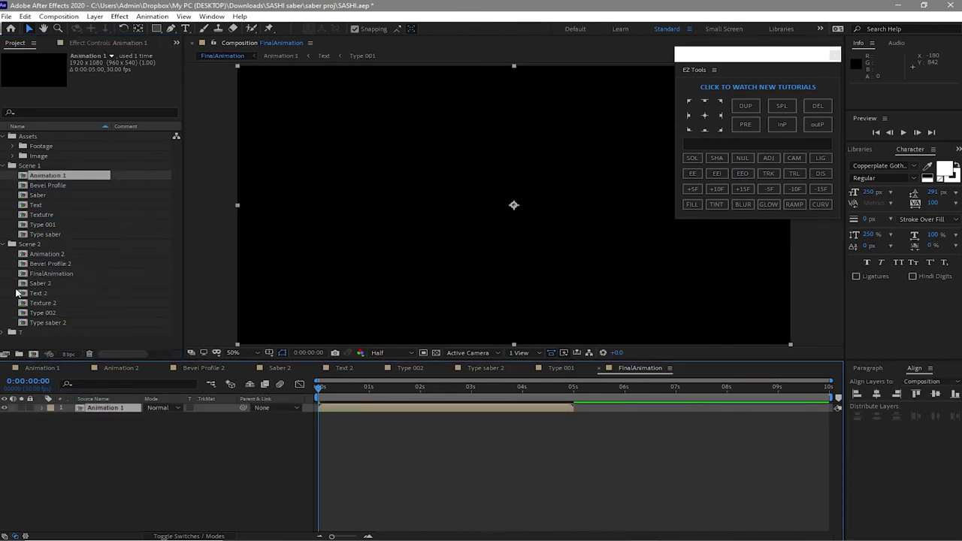
pyautogui.moveTo(45, 255); pyautogui.dragTo(103, 444)
# Sequence the Animation 1 and Animation 2 layers one after the other without overlap
pyautogui.keyDown('shift'); pyautogui.click(107, 407); pyautogui.keyUp('shift')
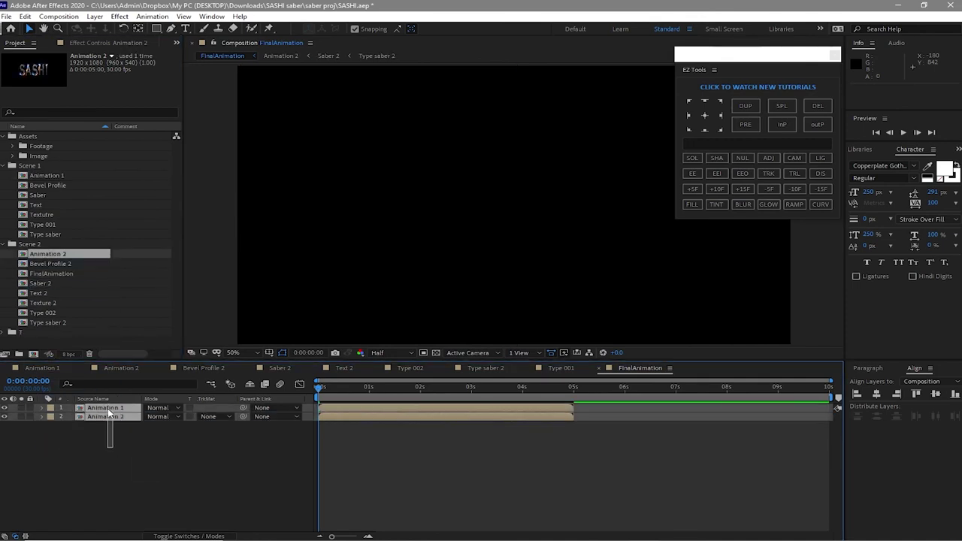
pyautogui.rightClick(113, 415)
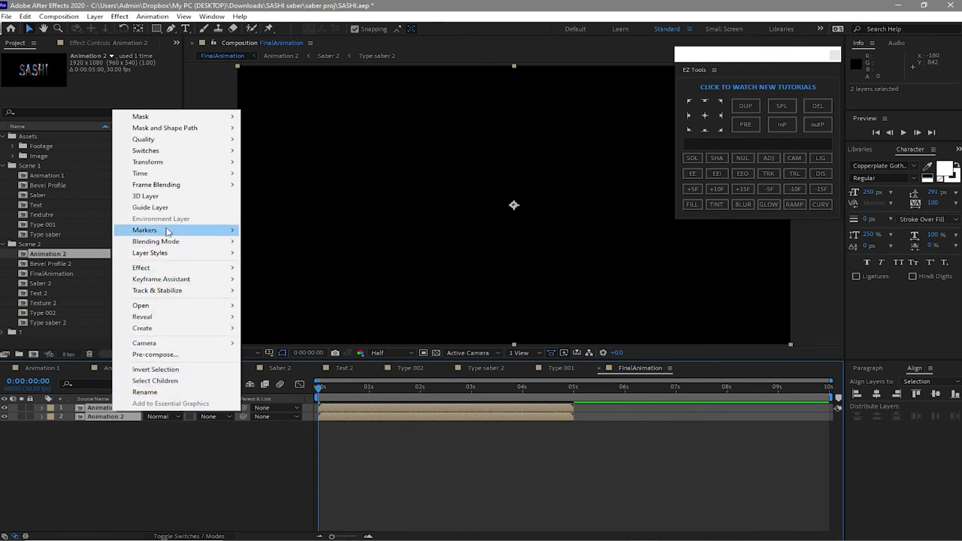
pyautogui.moveTo(180, 280)
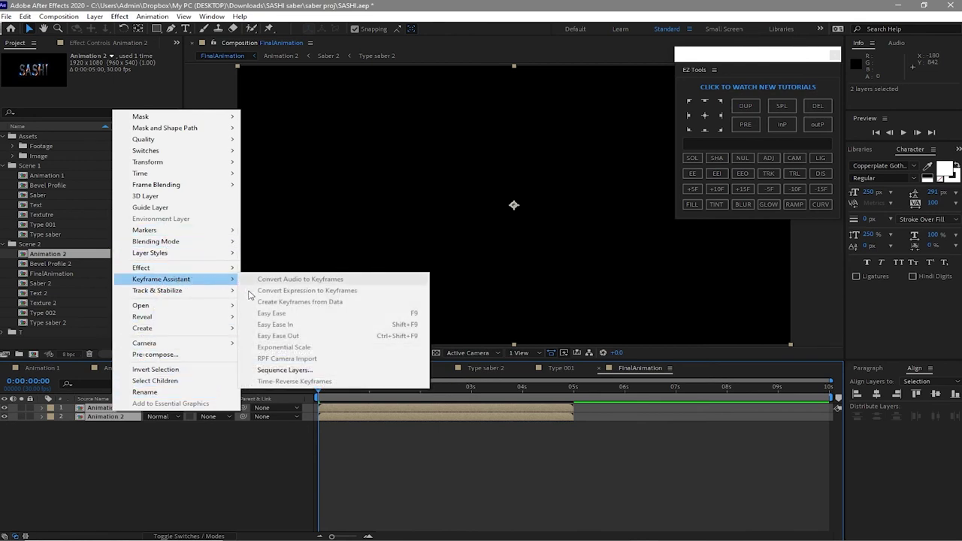
pyautogui.click(265, 371)
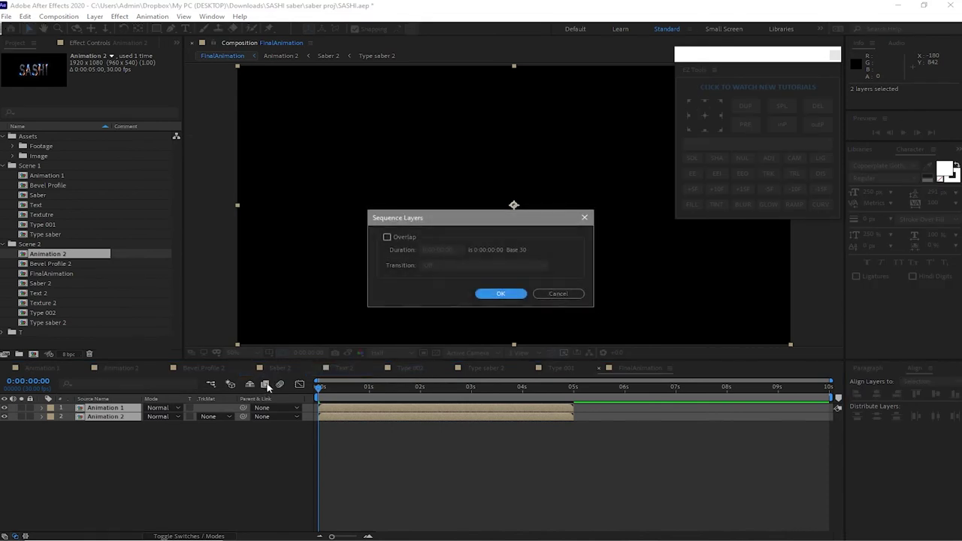
pyautogui.click(499, 295)
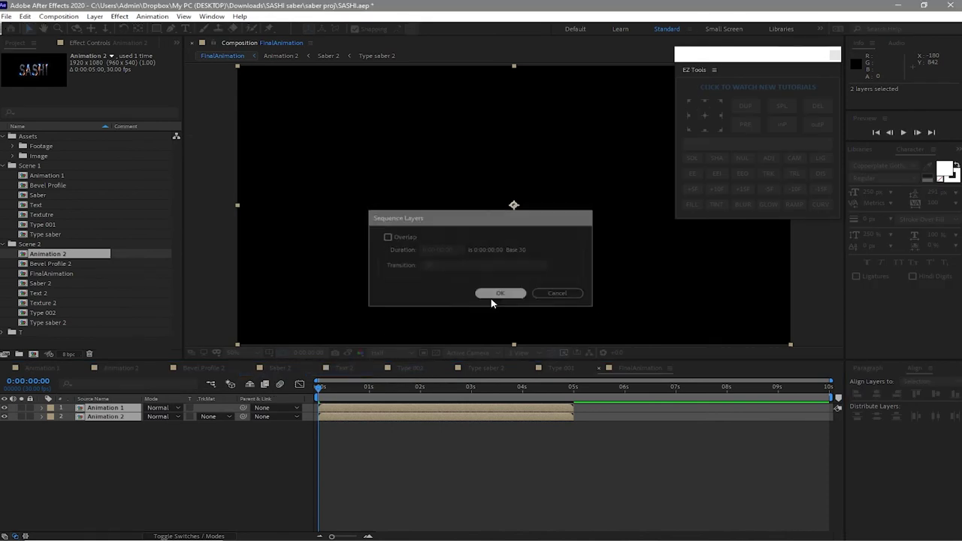
pyautogui.click(293, 323)
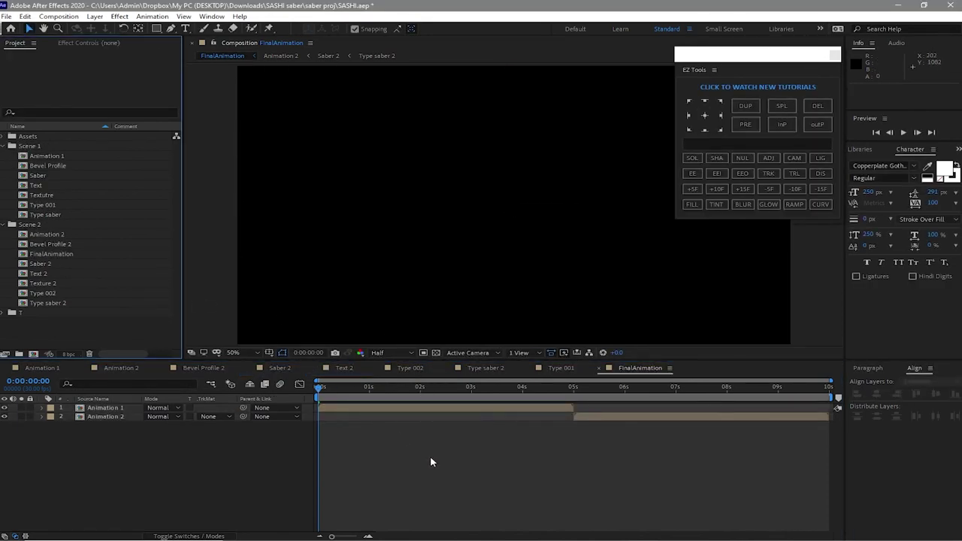
# Add both Footage clips above the animations in FinalAnimation and place video (1).mp4 above the Pexels clip
pyautogui.click(3, 137)
pyautogui.click(14, 147)
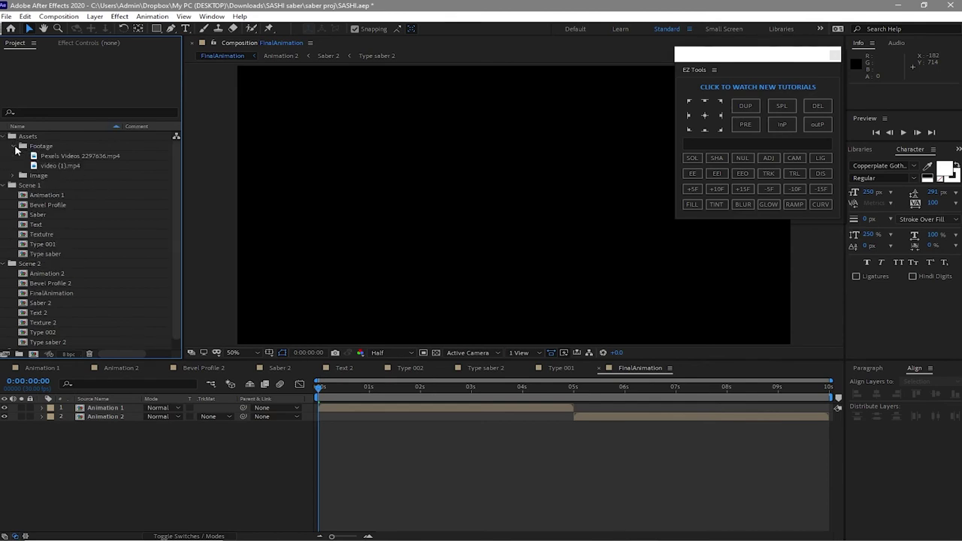
pyautogui.moveTo(25, 156); pyautogui.dragTo(81, 415)
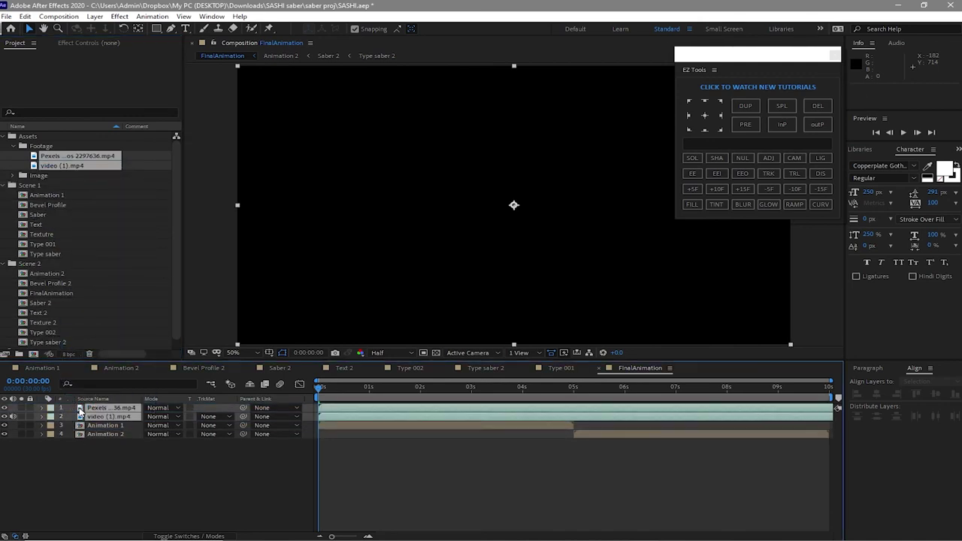
pyautogui.click(93, 451)
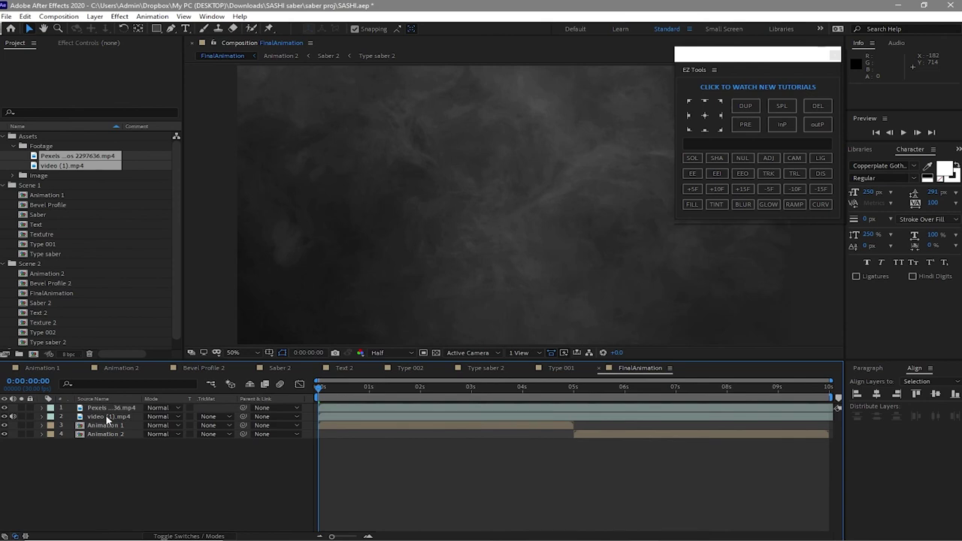
pyautogui.click(108, 418)
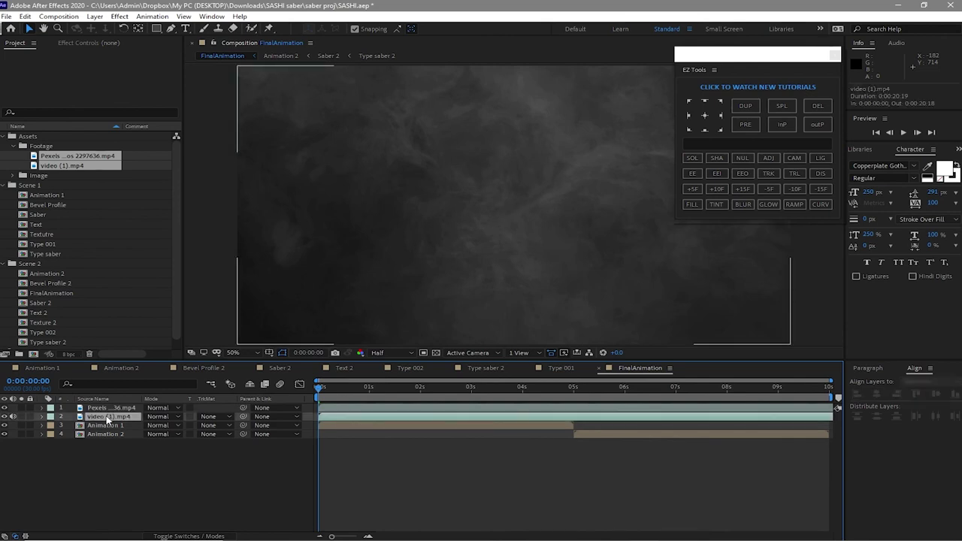
pyautogui.moveTo(107, 421); pyautogui.dragTo(106, 413)
# Set the opacity of the Pexels footage layer in FinalAnimation to 50%
pyautogui.click(103, 418)
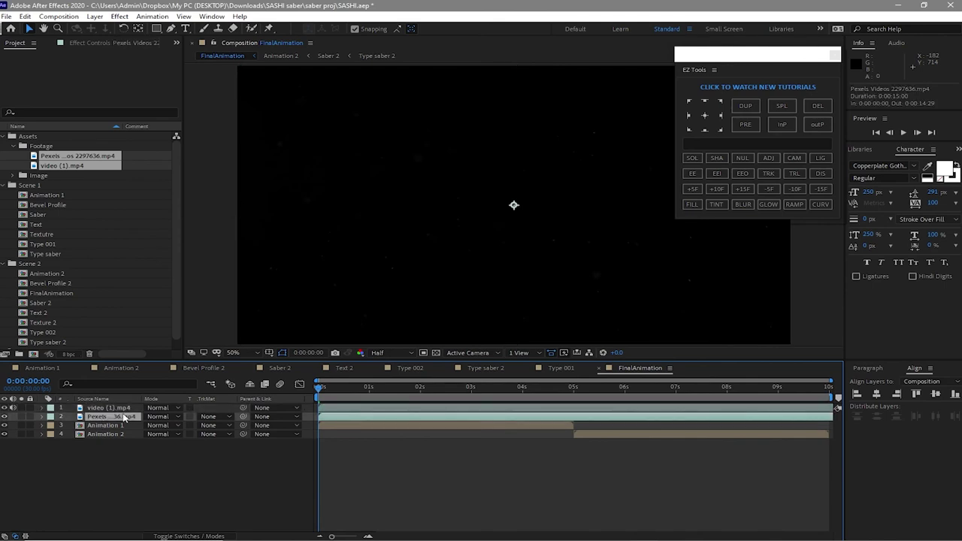
pyautogui.press('t')
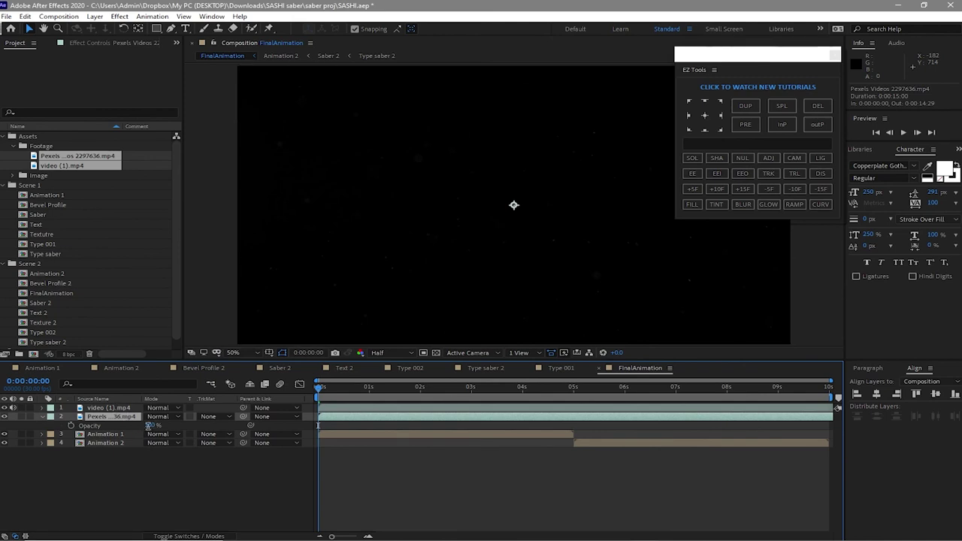
pyautogui.click(152, 426)
pyautogui.write('50')
pyautogui.press('Return')
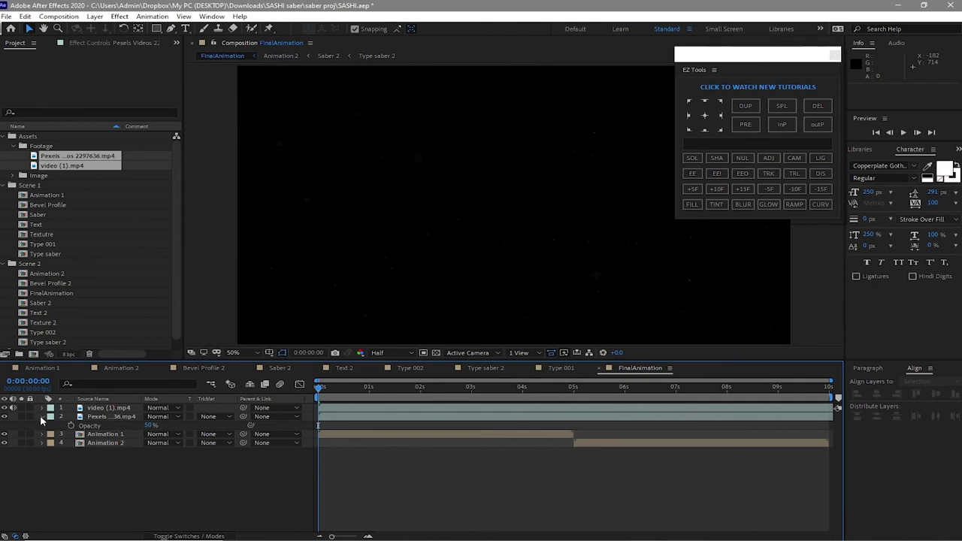
pyautogui.click(42, 417)
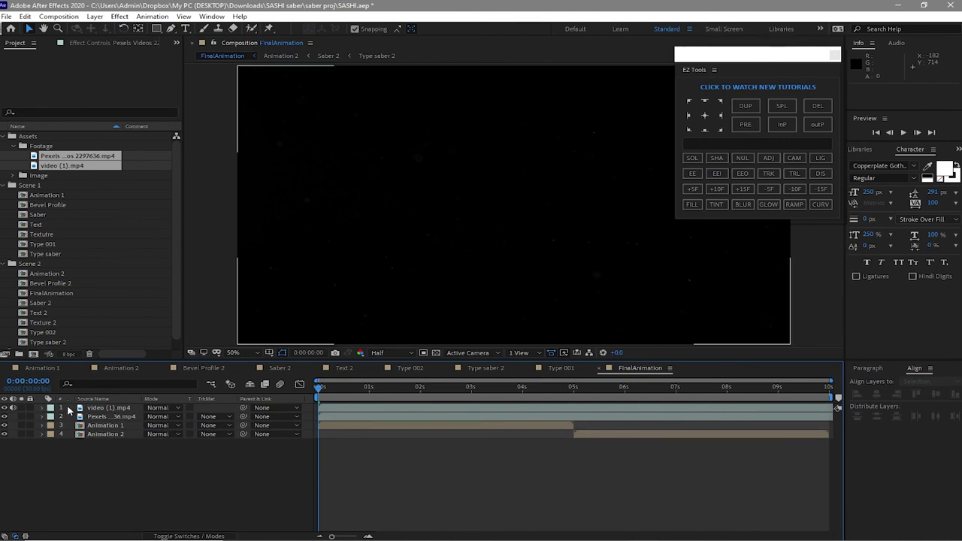
# Set the blending mode of both footage layers, video (1).mp4 and the Pexels clip, to Add
pyautogui.moveTo(69, 409); pyautogui.dragTo(79, 420)
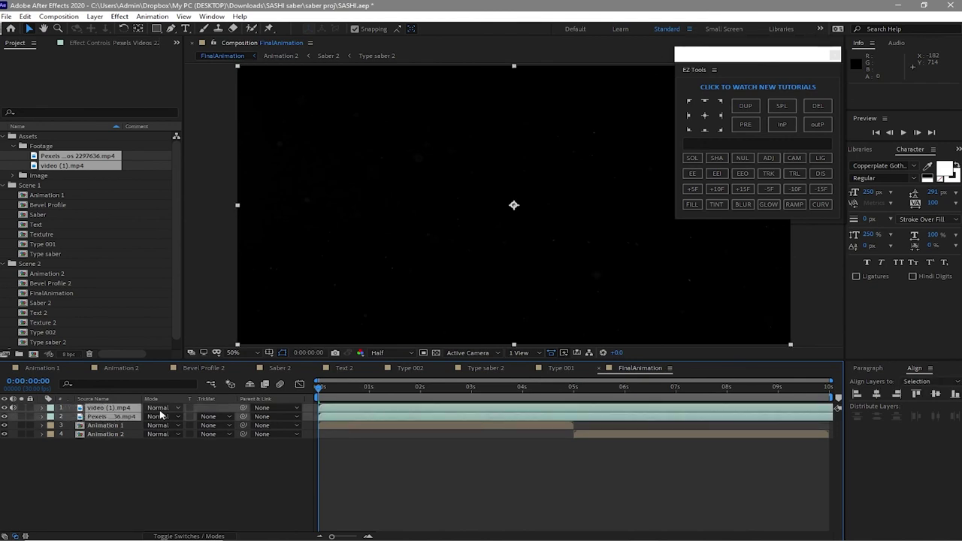
pyautogui.click(158, 416)
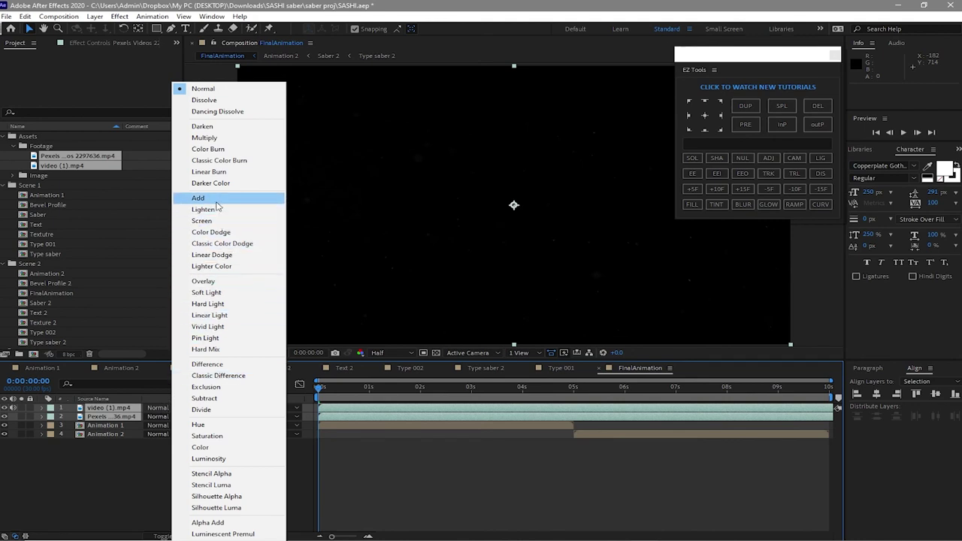
pyautogui.click(219, 199)
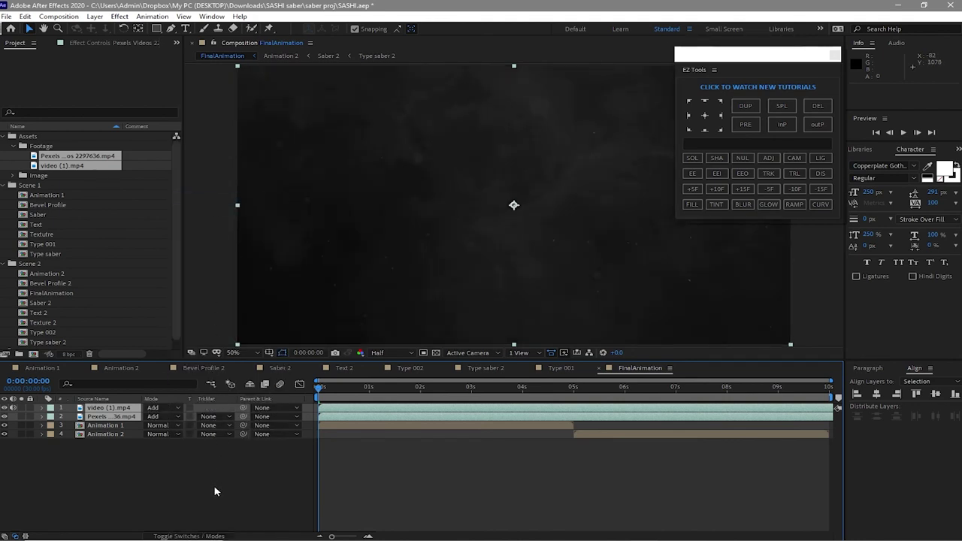
pyautogui.click(215, 490)
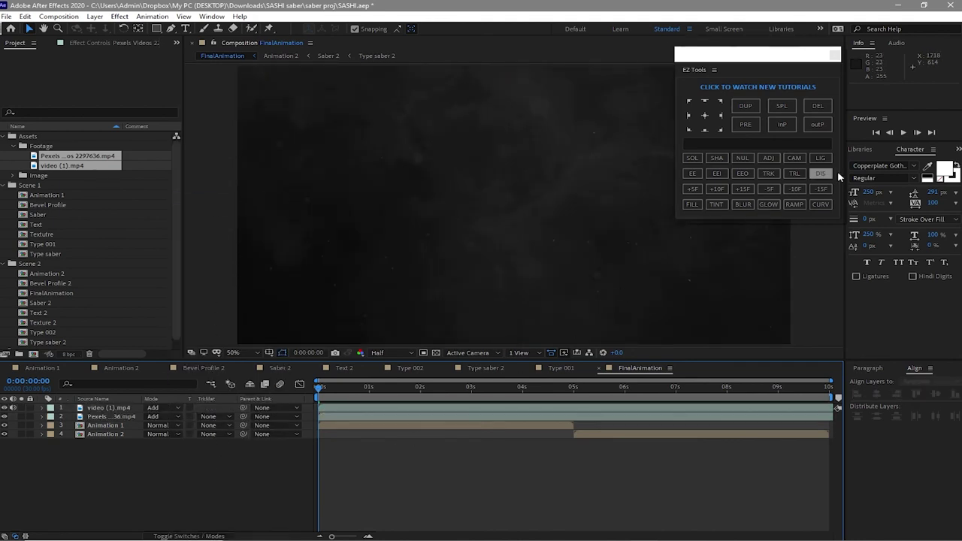
# Shift the video (1).mp4 layer about 27 frames earlier in FinalAnimation and preview the composition
pyautogui.click(904, 133)
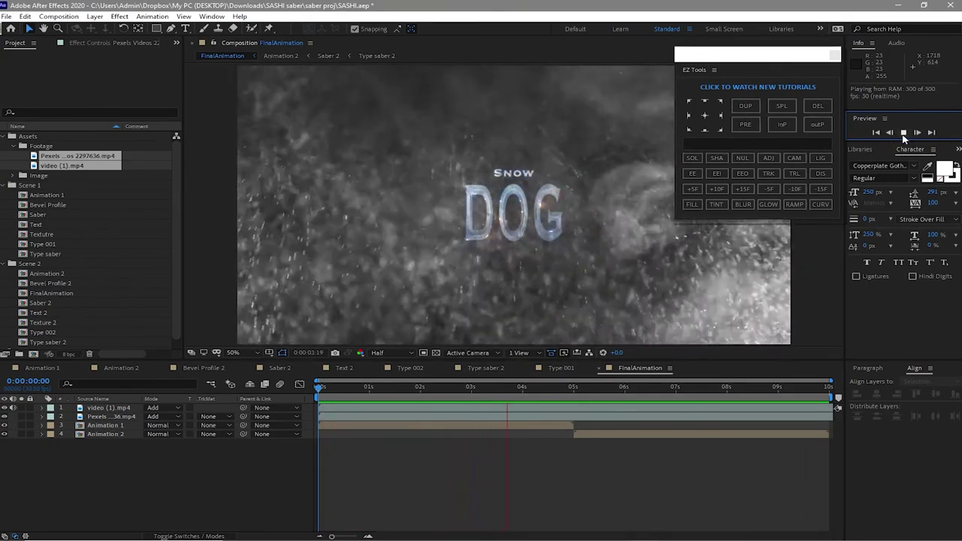
pyautogui.click(903, 132)
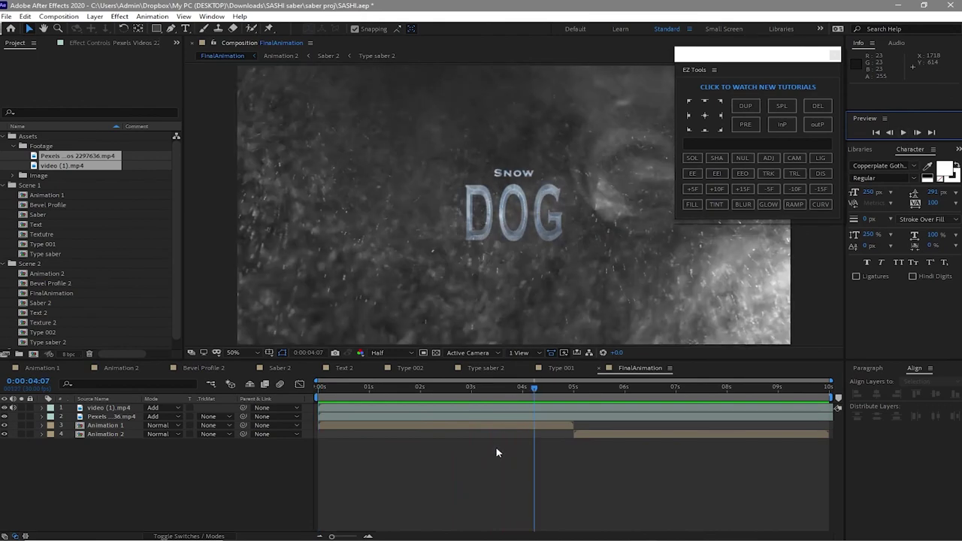
pyautogui.moveTo(536, 386); pyautogui.dragTo(351, 386)
pyautogui.click(481, 408)
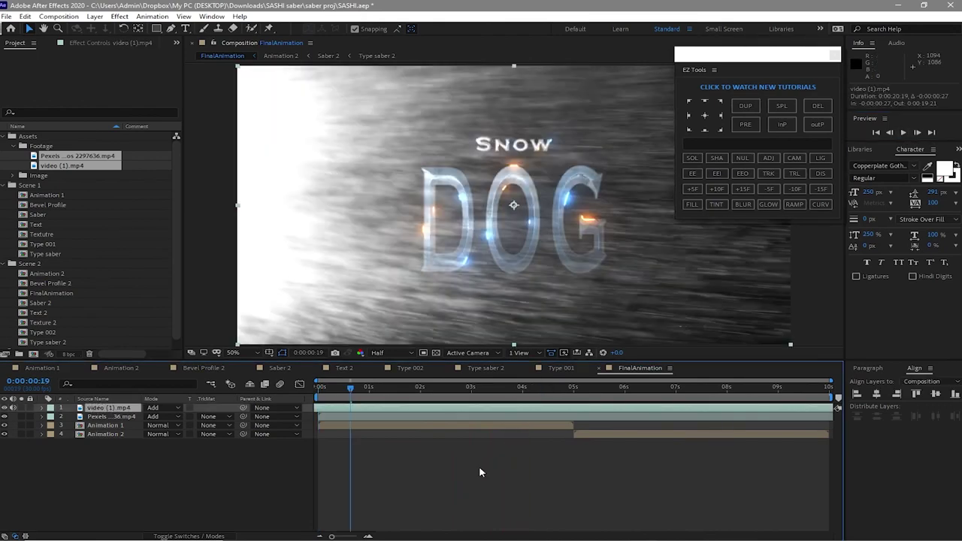
pyautogui.click(905, 143)
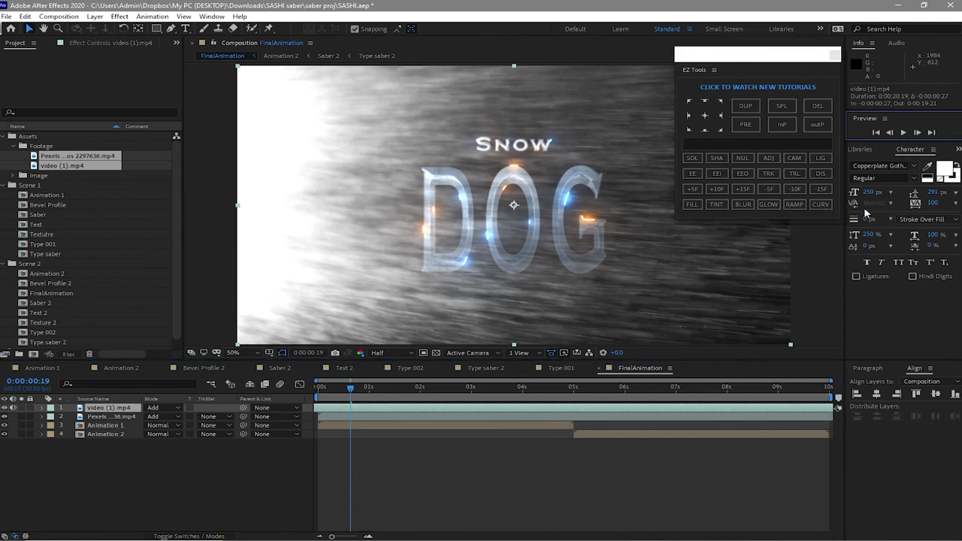
pyautogui.click(904, 133)
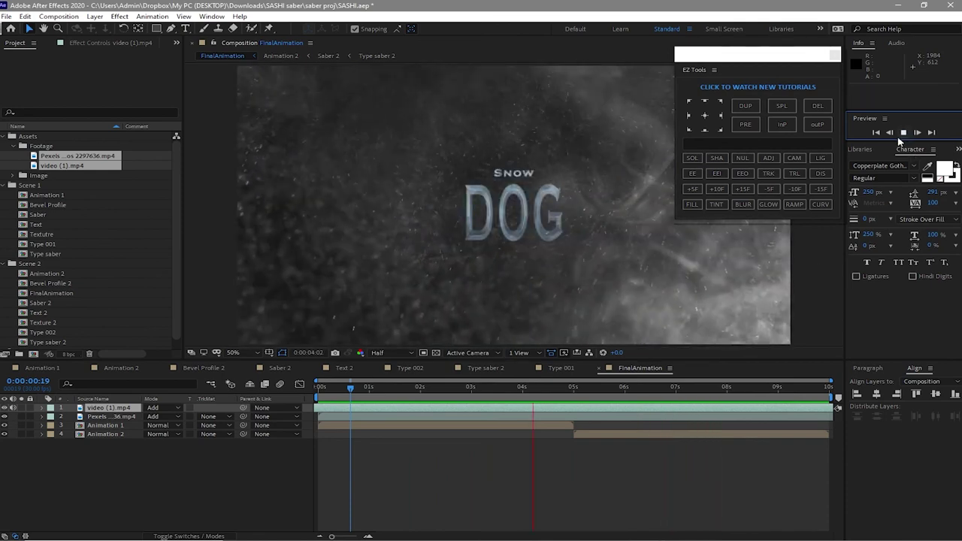
pyautogui.click(903, 132)
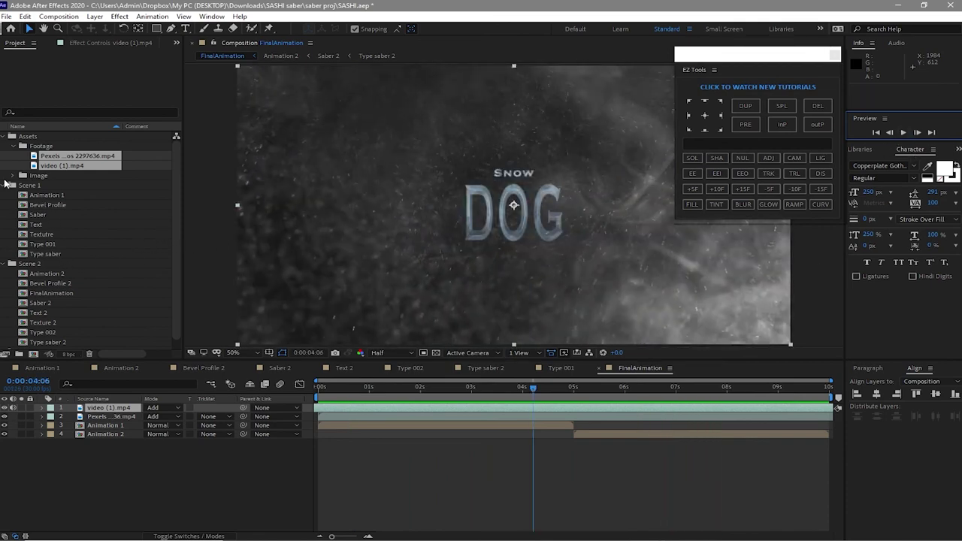
# Add RG.jpg from the Texture folder to FinalAnimation as the bottom layer
pyautogui.click(11, 177)
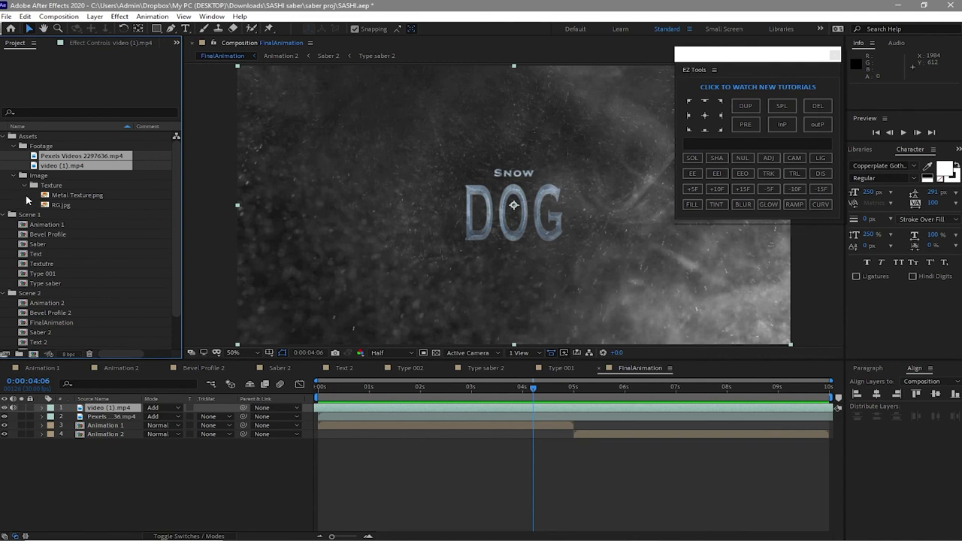
pyautogui.moveTo(67, 209); pyautogui.dragTo(75, 464)
pyautogui.click(111, 456)
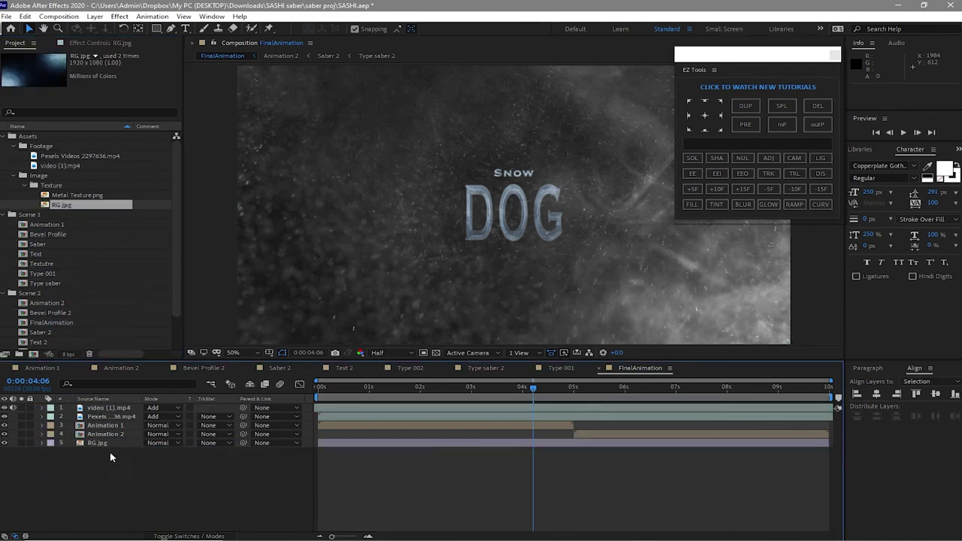
# Set the blending mode of the Animation 1 and Animation 2 layers to Add
pyautogui.click(105, 425)
pyautogui.keyDown('shift'); pyautogui.click(106, 434); pyautogui.keyUp('shift')
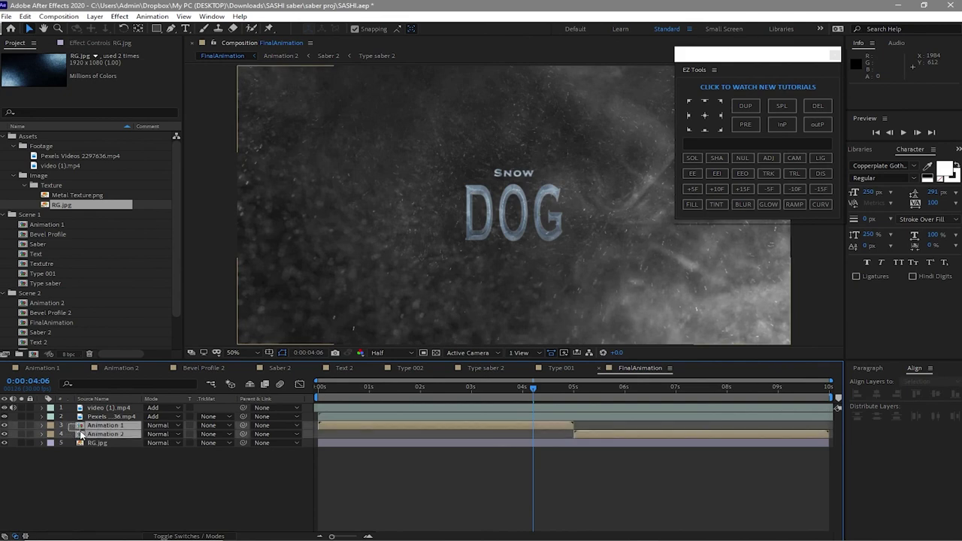
pyautogui.click(159, 433)
pyautogui.click(198, 197)
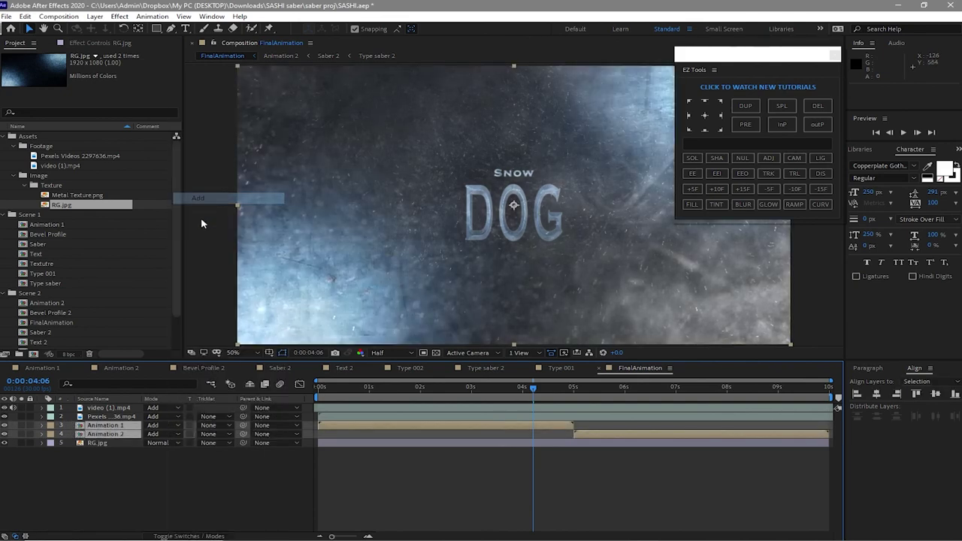
pyautogui.click(120, 460)
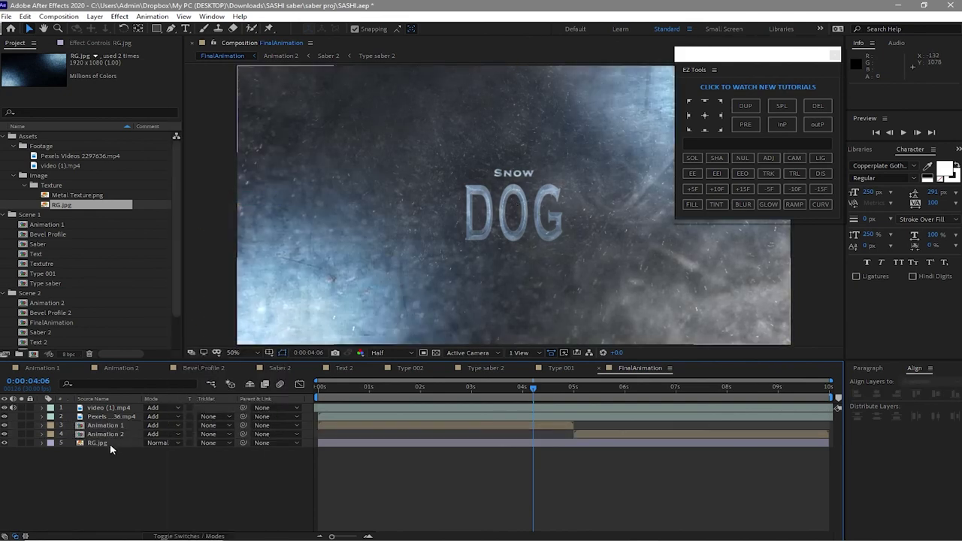
# Apply the Curves effect to the RG.jpg layer, pulling the RGB midtones down and adding a higher second point to form a contrast curve
pyautogui.click(109, 444)
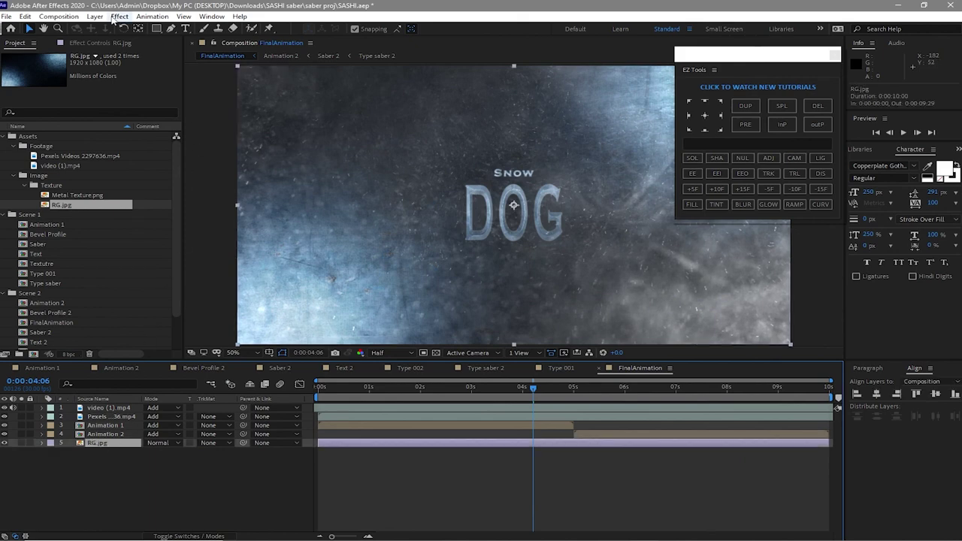
pyautogui.click(119, 15)
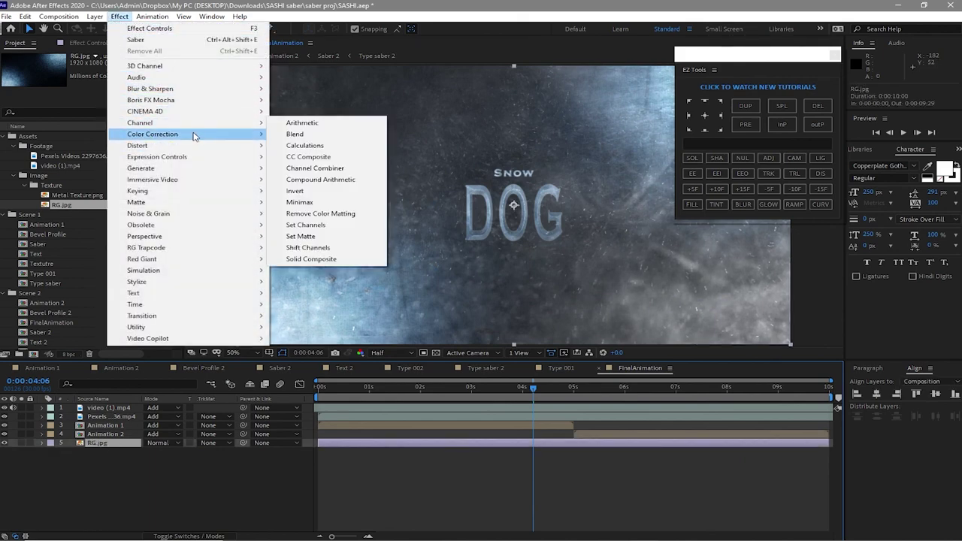
pyautogui.moveTo(219, 136)
pyautogui.click(297, 338)
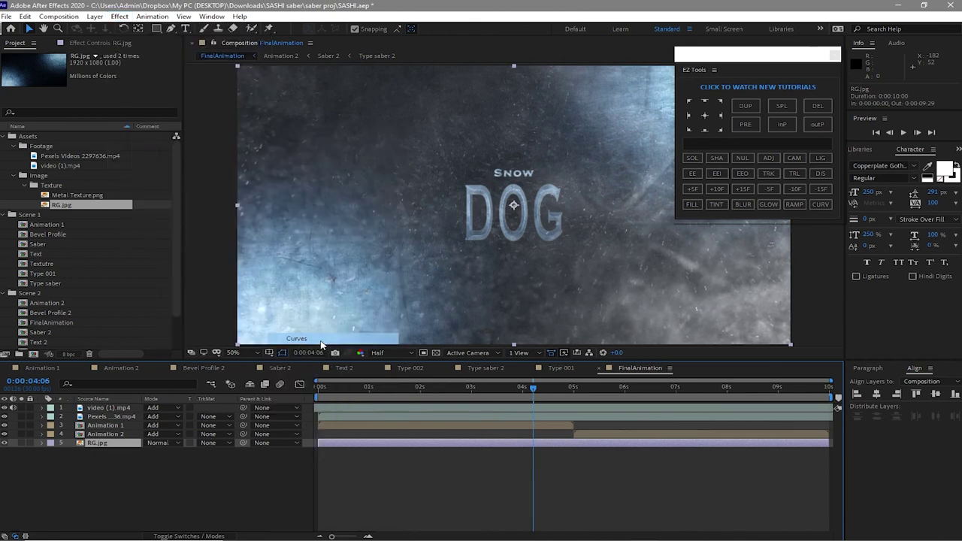
pyautogui.moveTo(95, 176); pyautogui.dragTo(105, 182)
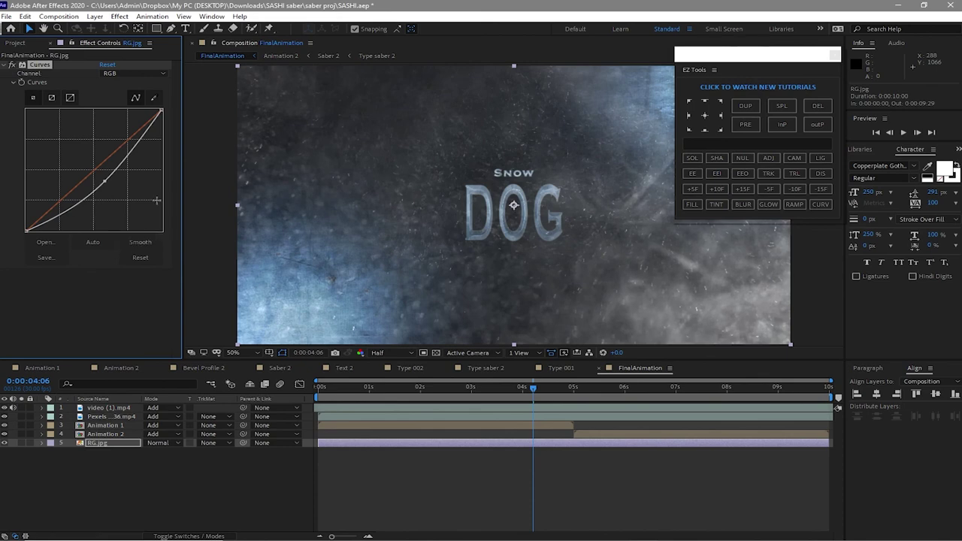
pyautogui.click(128, 147)
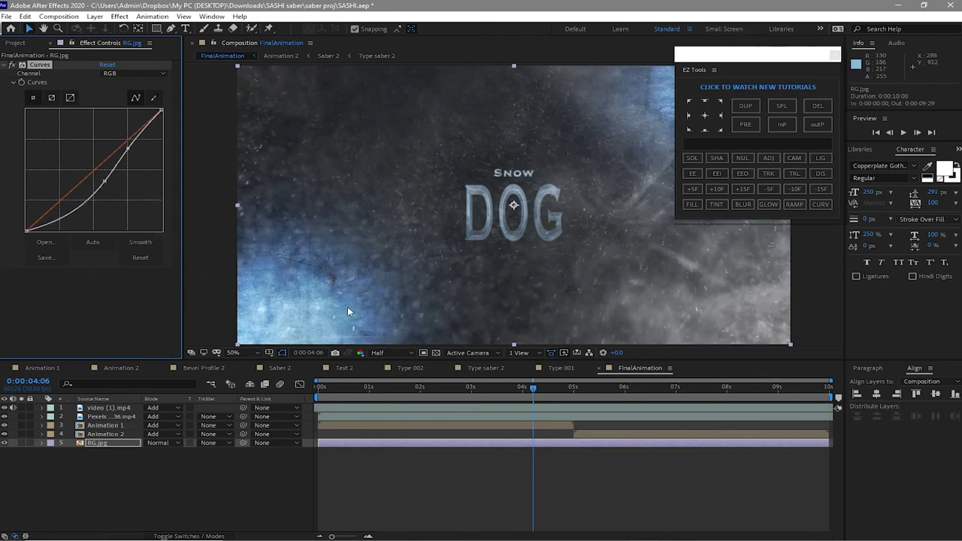
# Play back FinalAnimation to check both titles against the background and footage
pyautogui.click(451, 481)
pyautogui.click(904, 134)
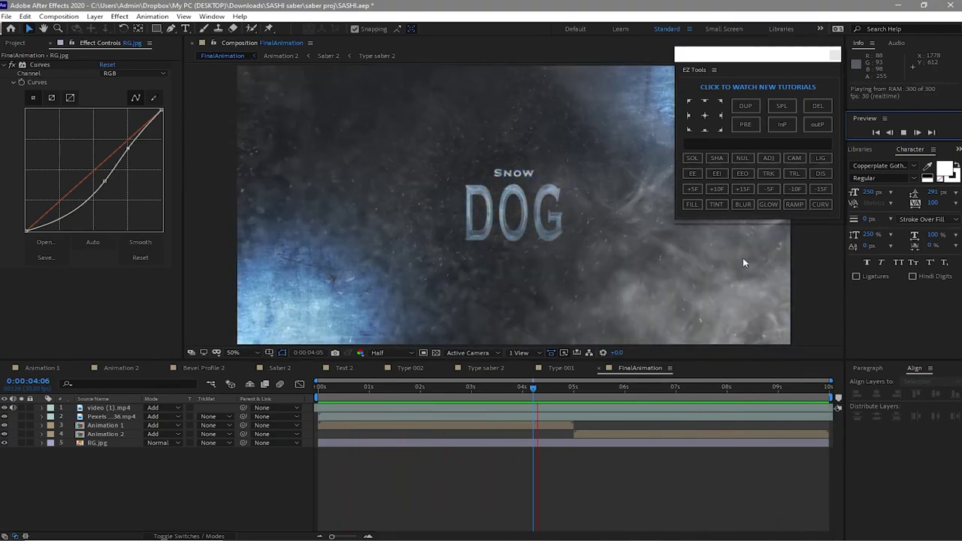
pyautogui.click(904, 133)
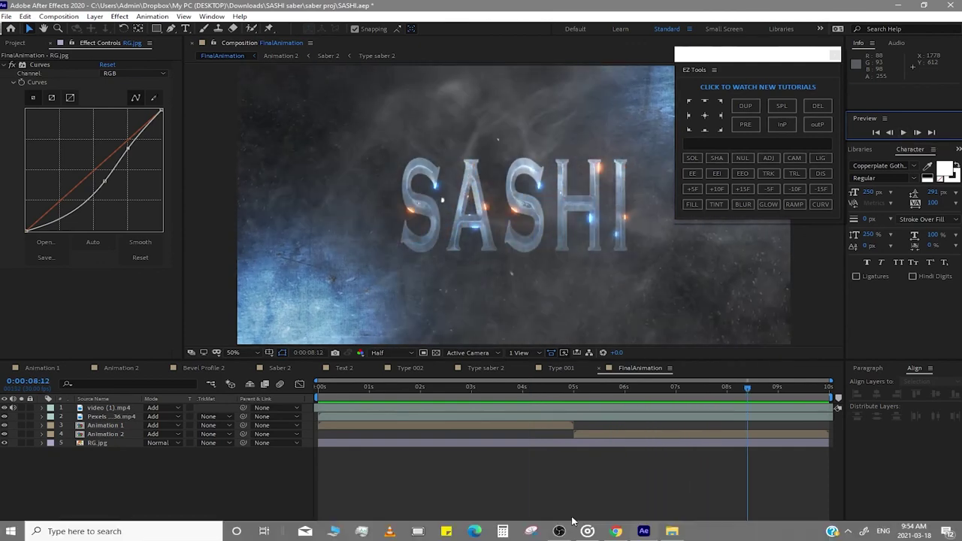